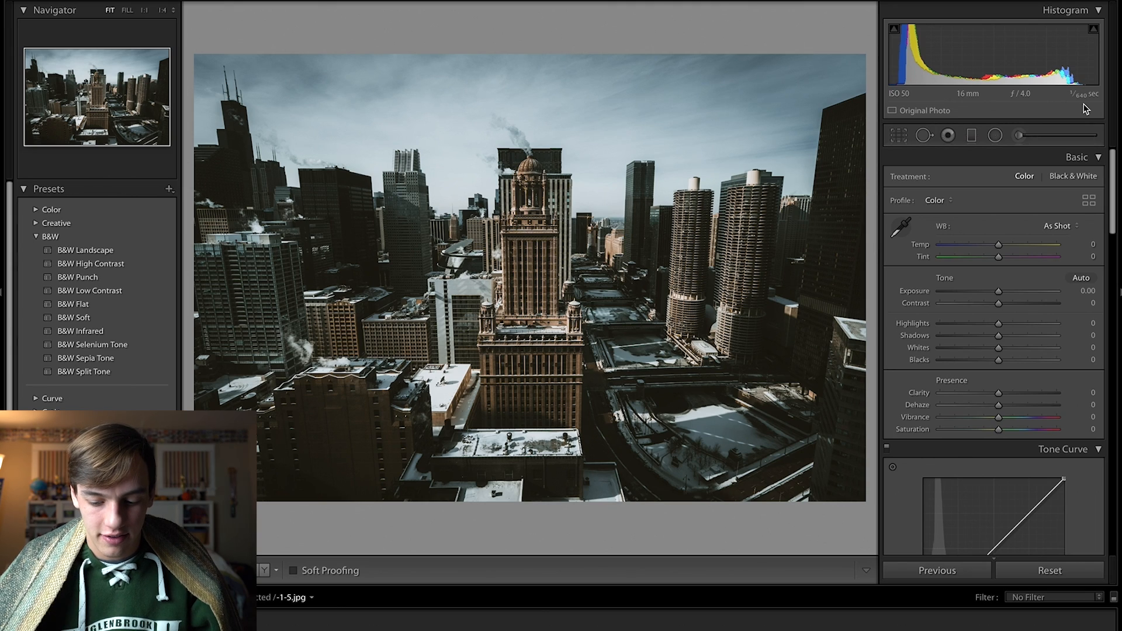
- Compare the edited photo -1-5.jpg with its unedited original, finishing on Raw image.ARW
key("Right")
key("Left")
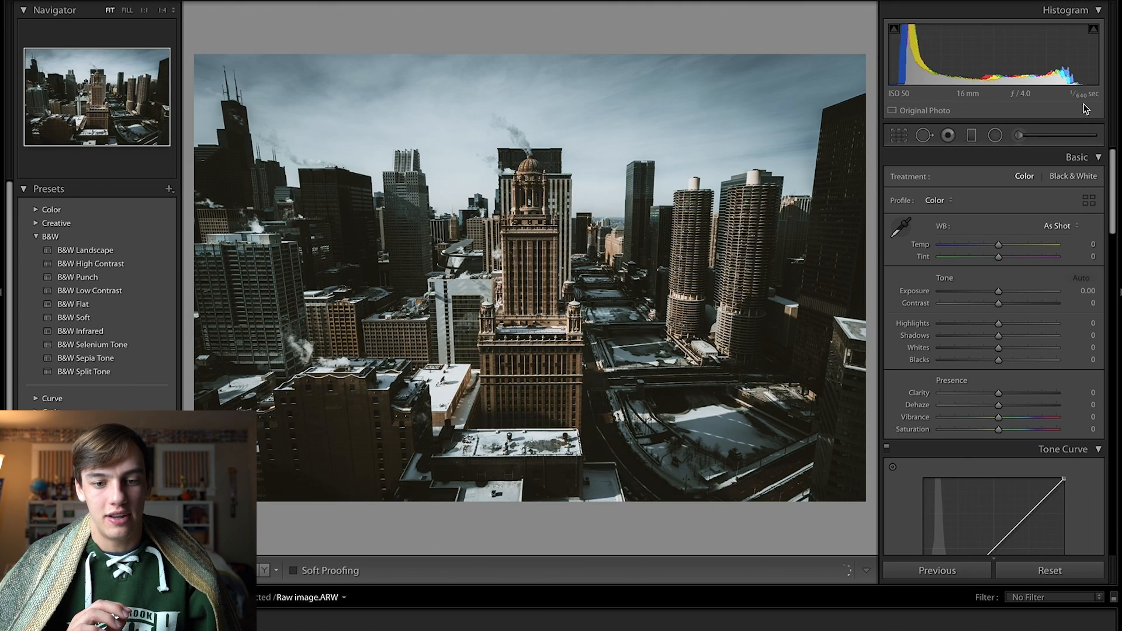
key("Right")
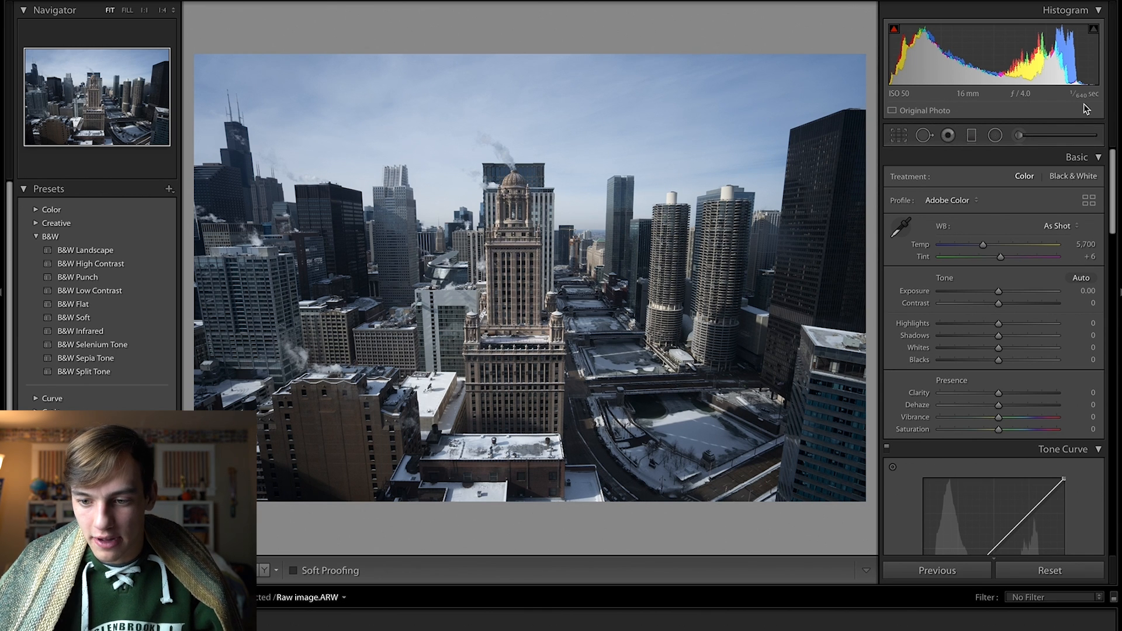
- Set the white balance of the raw photo to a temperature of 6,697 and a tint of -13
left_click(1087, 244)
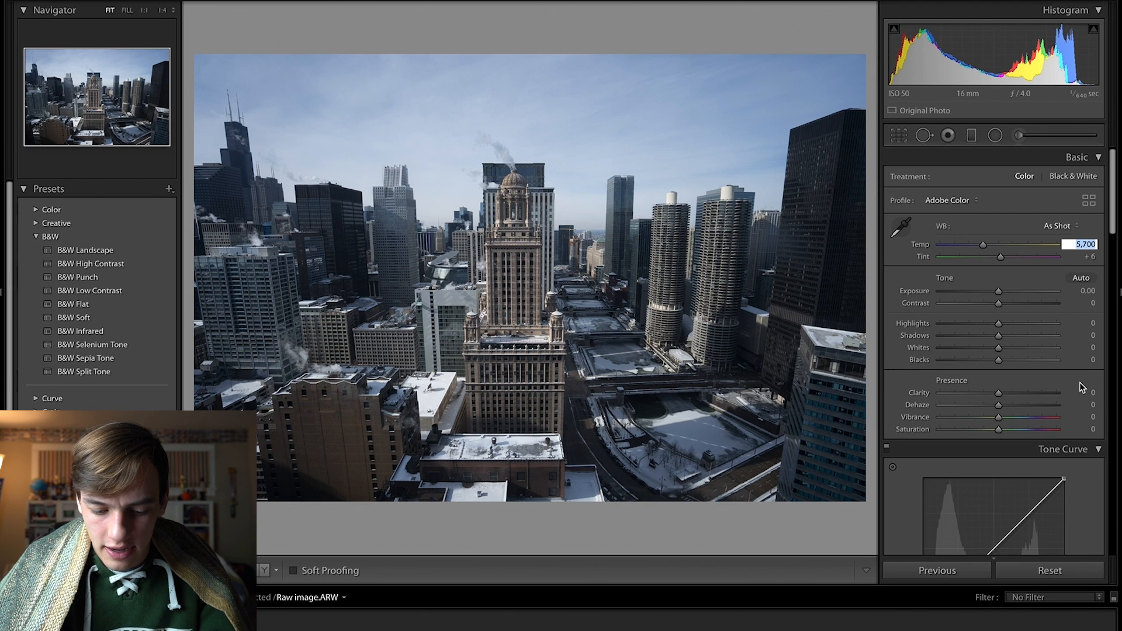
type("6697")
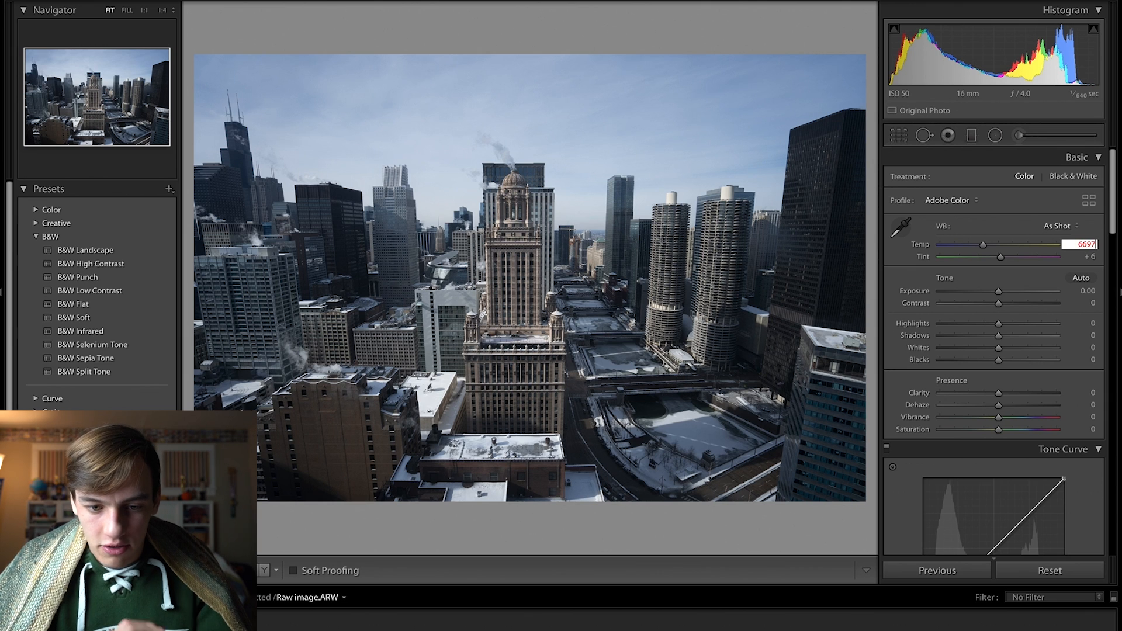
key("Return")
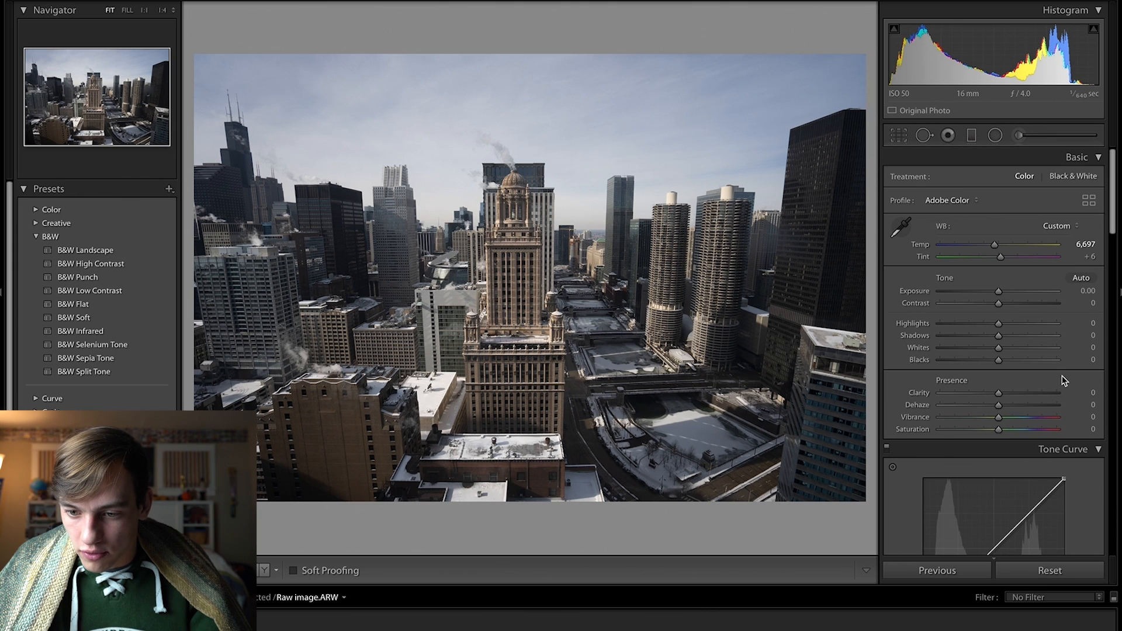
left_click(1102, 258)
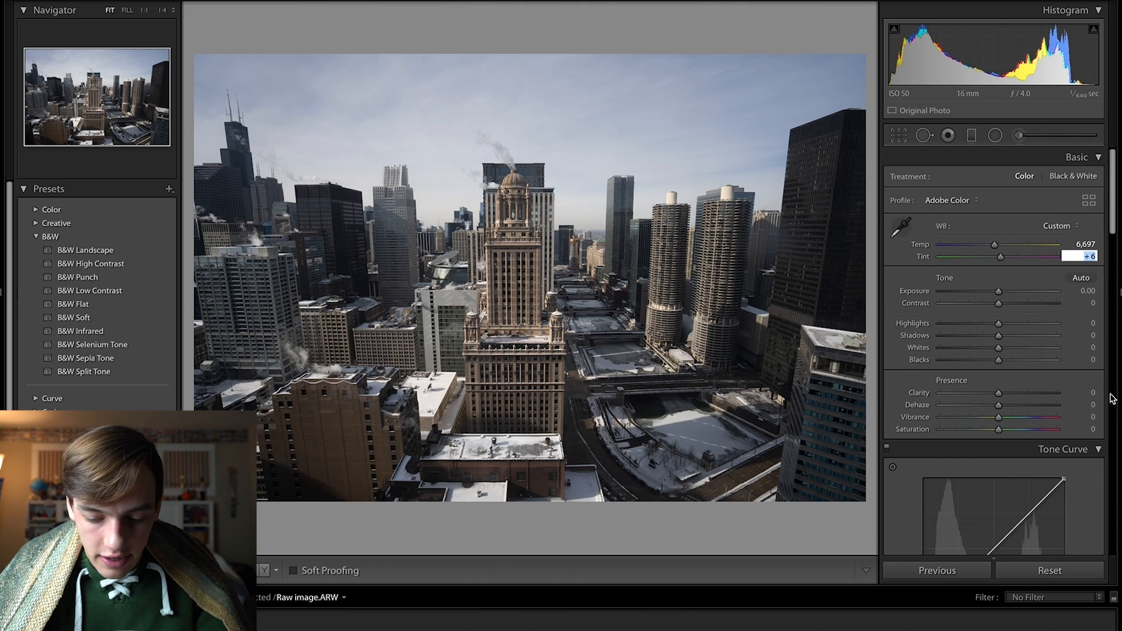
key("BackSpace")
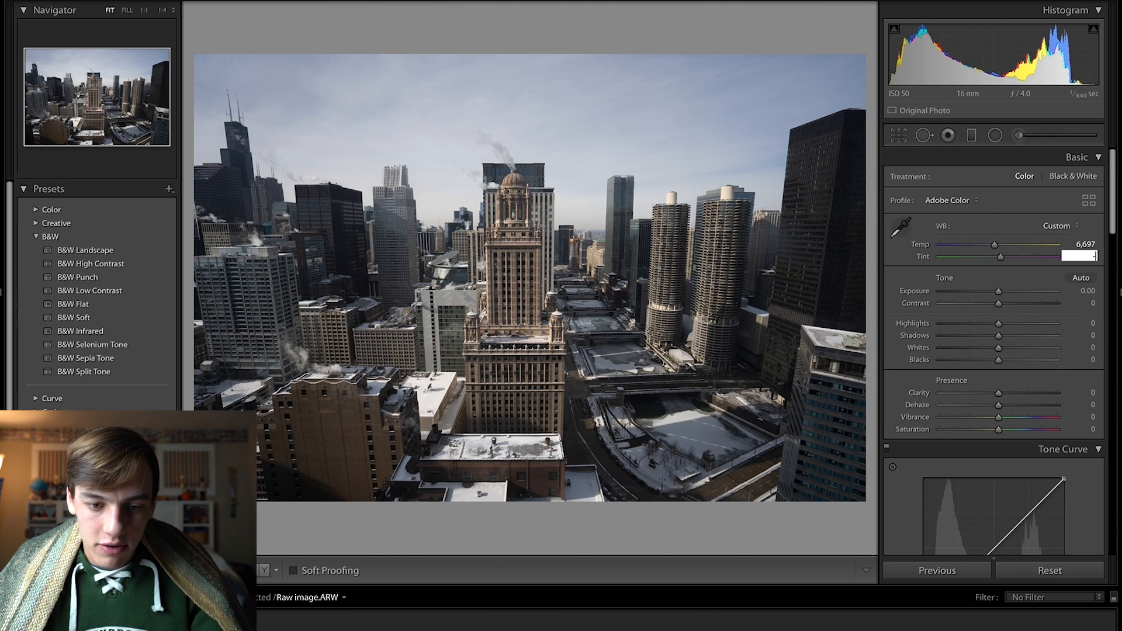
type("-13")
key("Return")
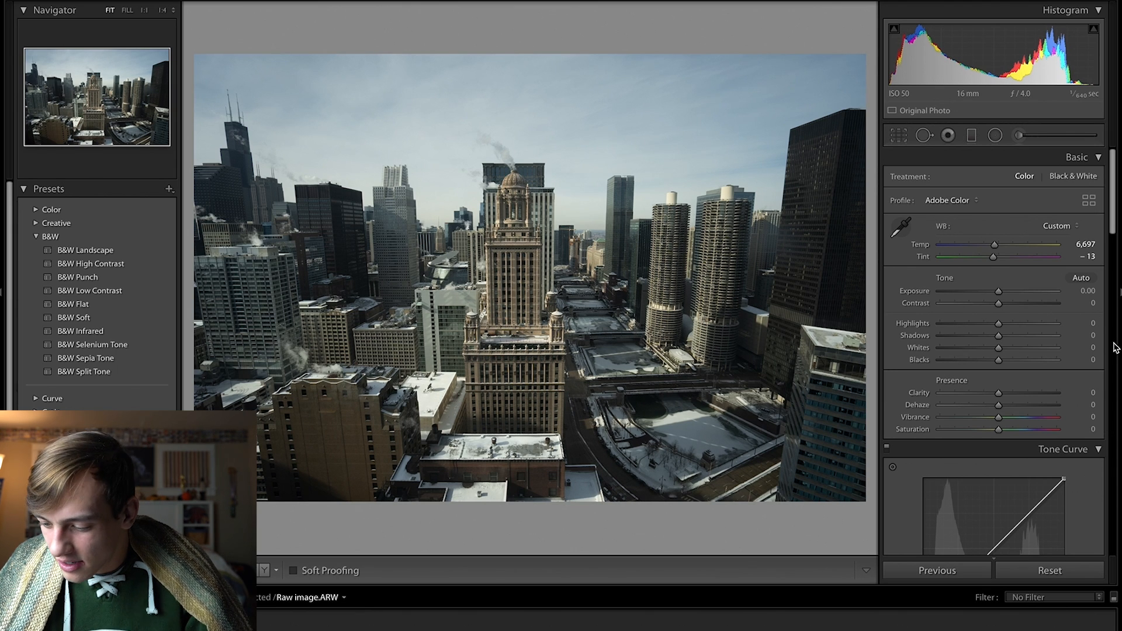
- Set the photo's exposure to +0.15 and its contrast to +50
scroll(1116, 349, "down", 2)
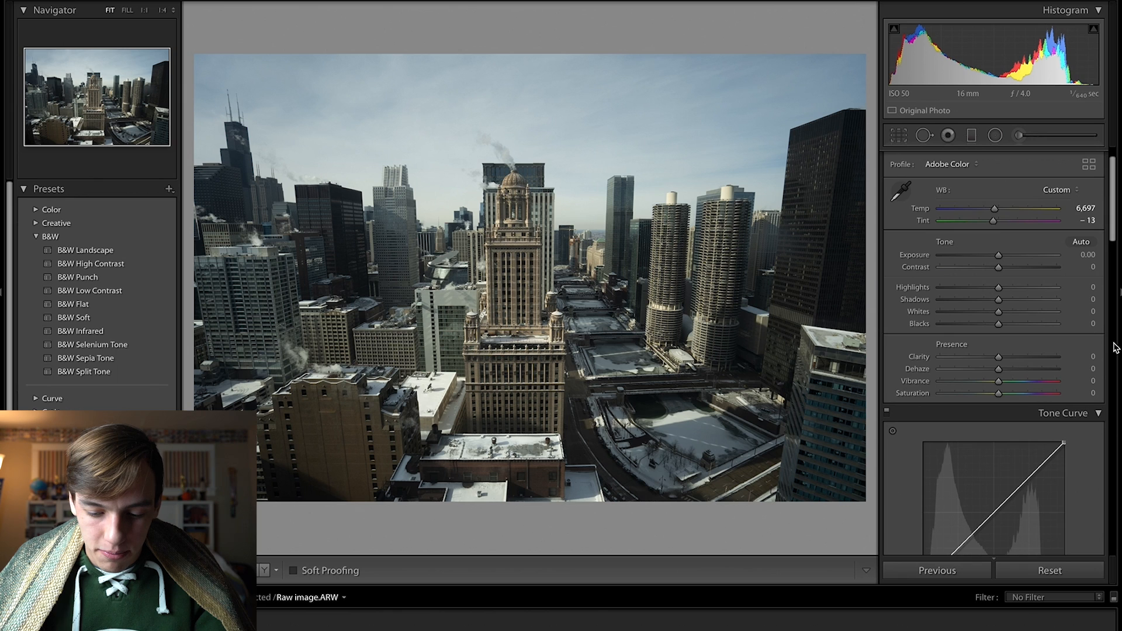
left_click(1083, 258)
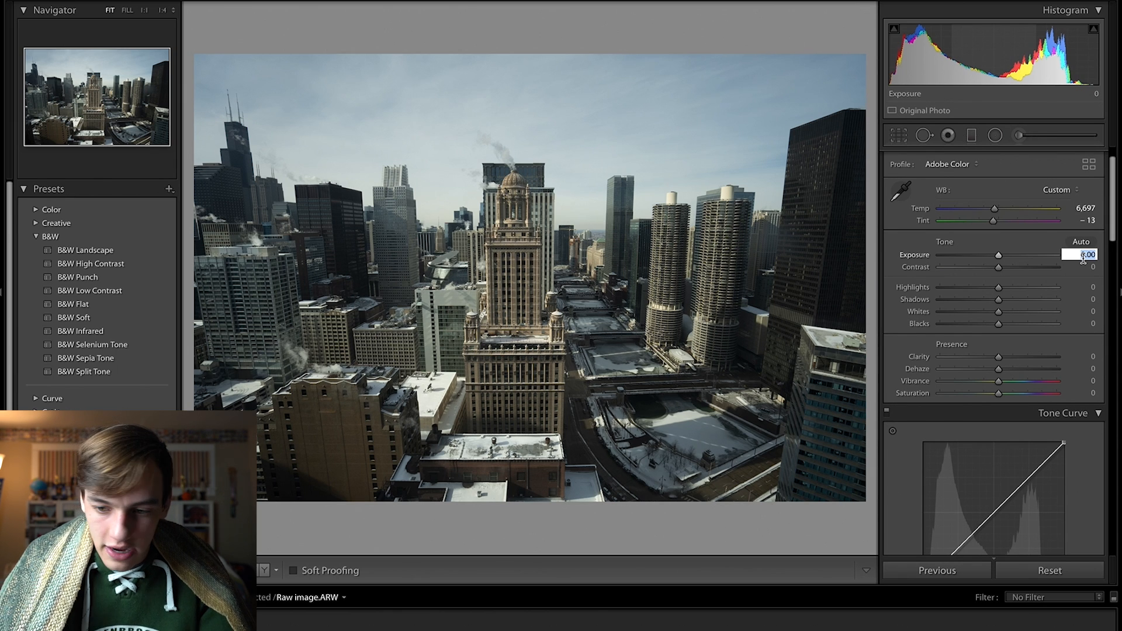
type("0.15")
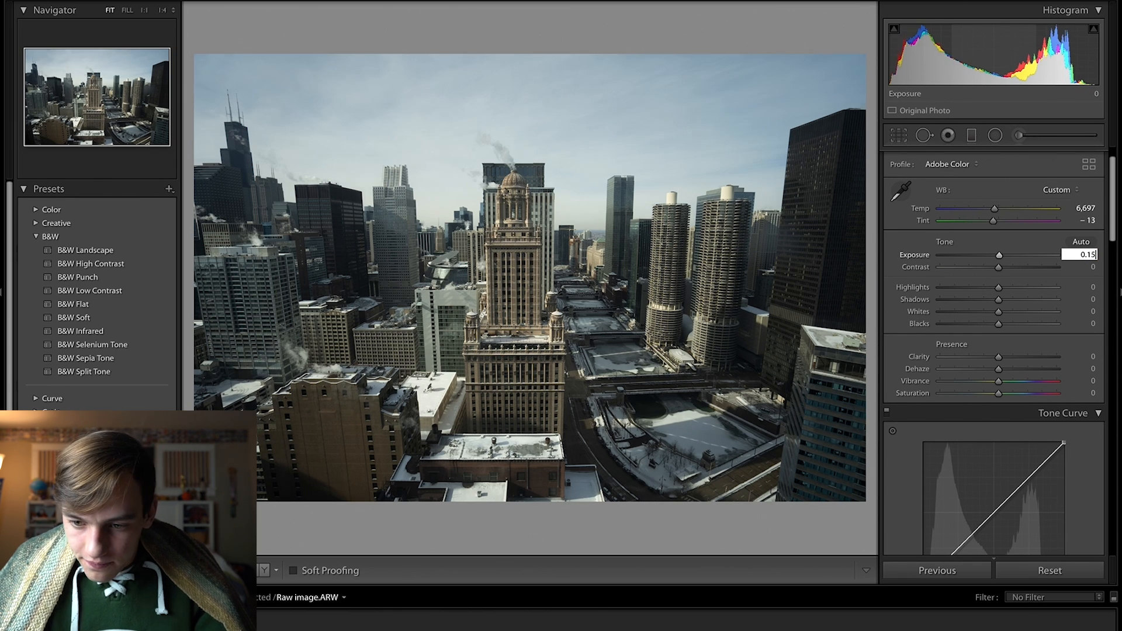
key("Return")
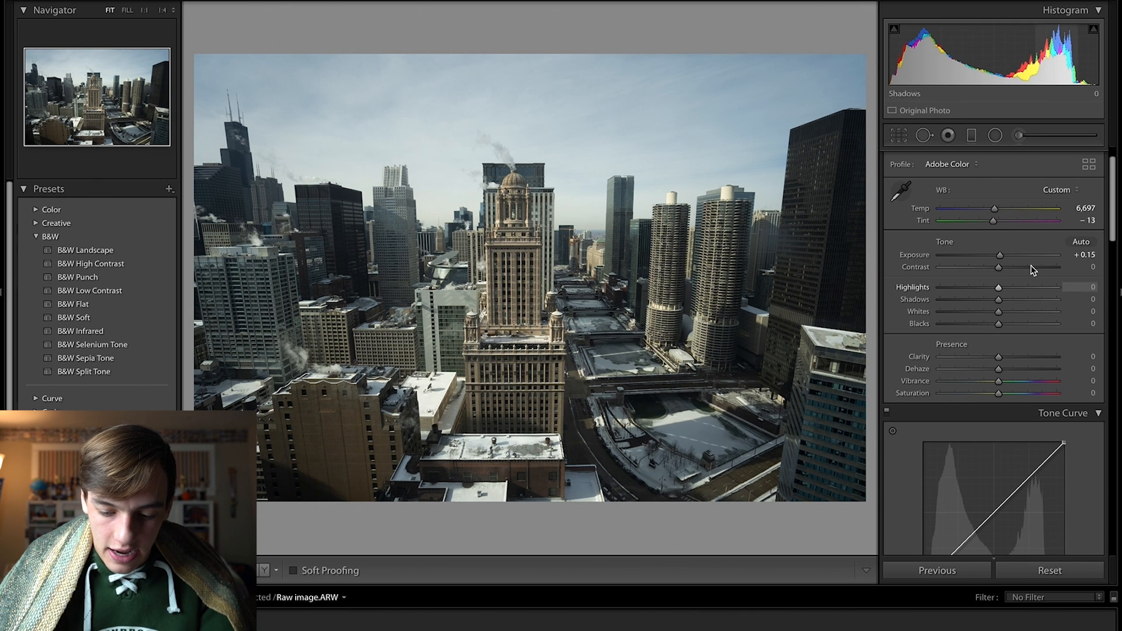
left_click(1094, 267)
type("50")
key("Return")
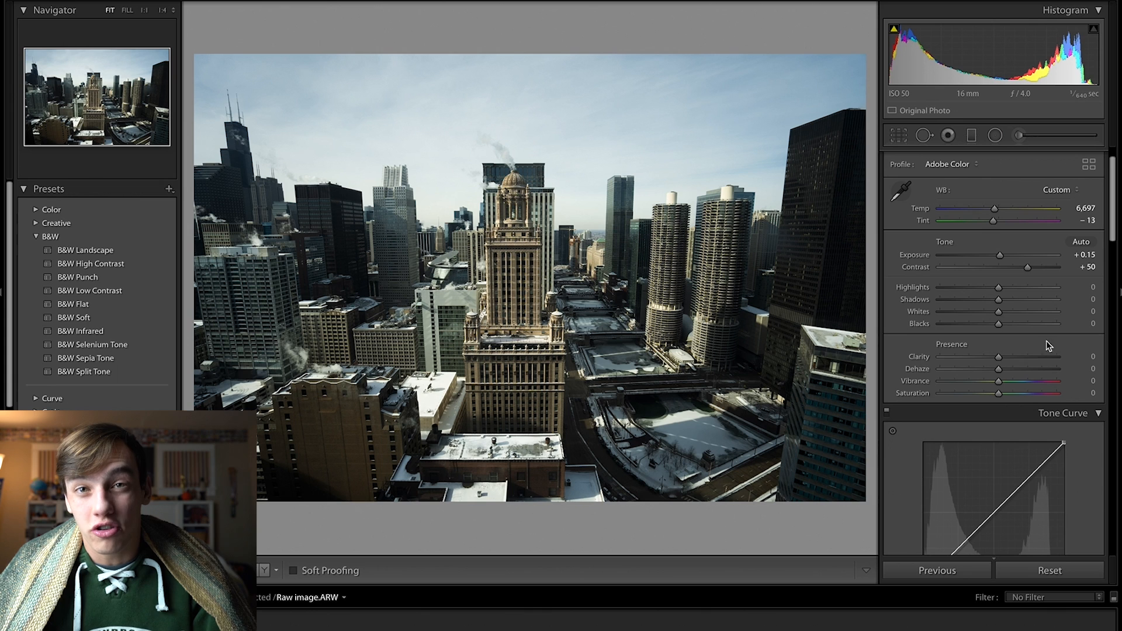
- Lower the highlights to -100 and raise the shadows to +57
scroll(1082, 374, "down", 1)
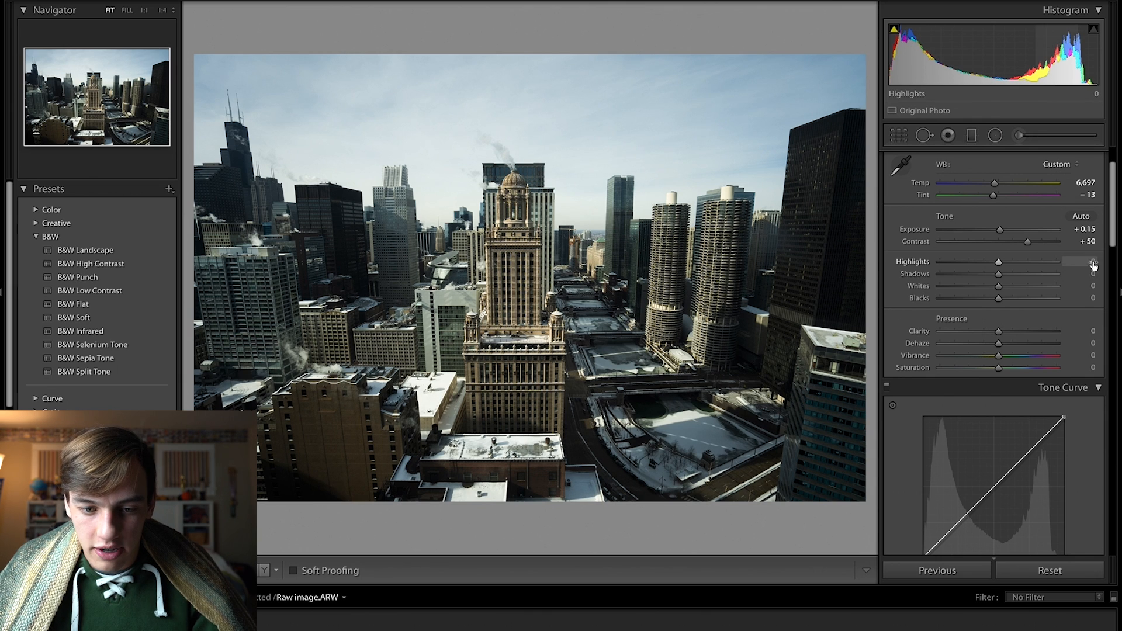
left_click_drag(999, 264, 853, 263)
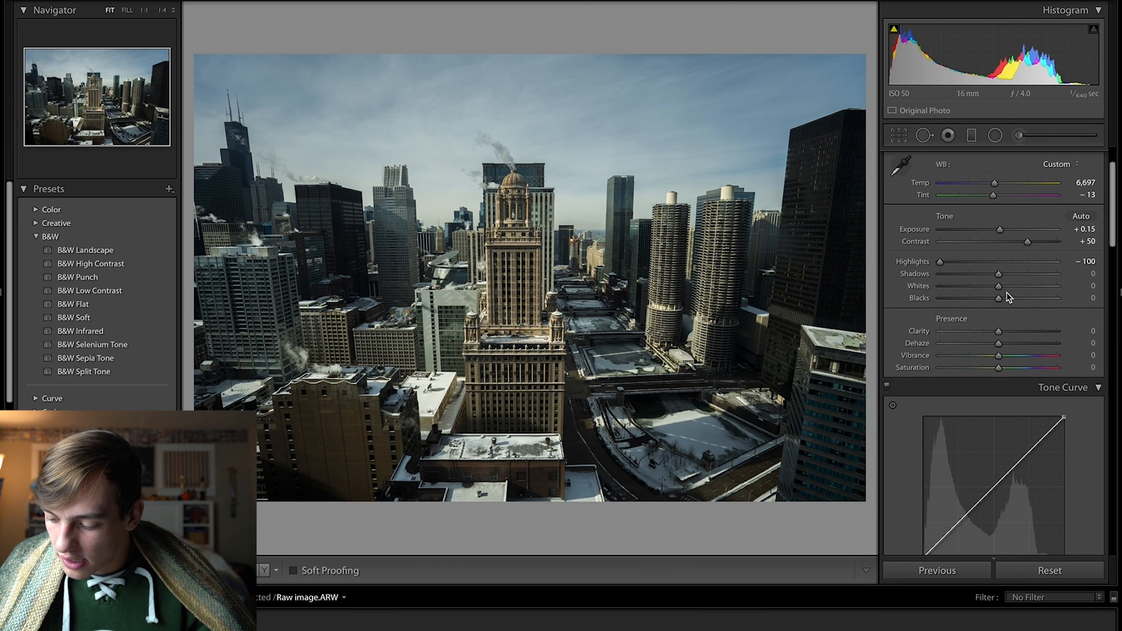
left_click(1094, 278)
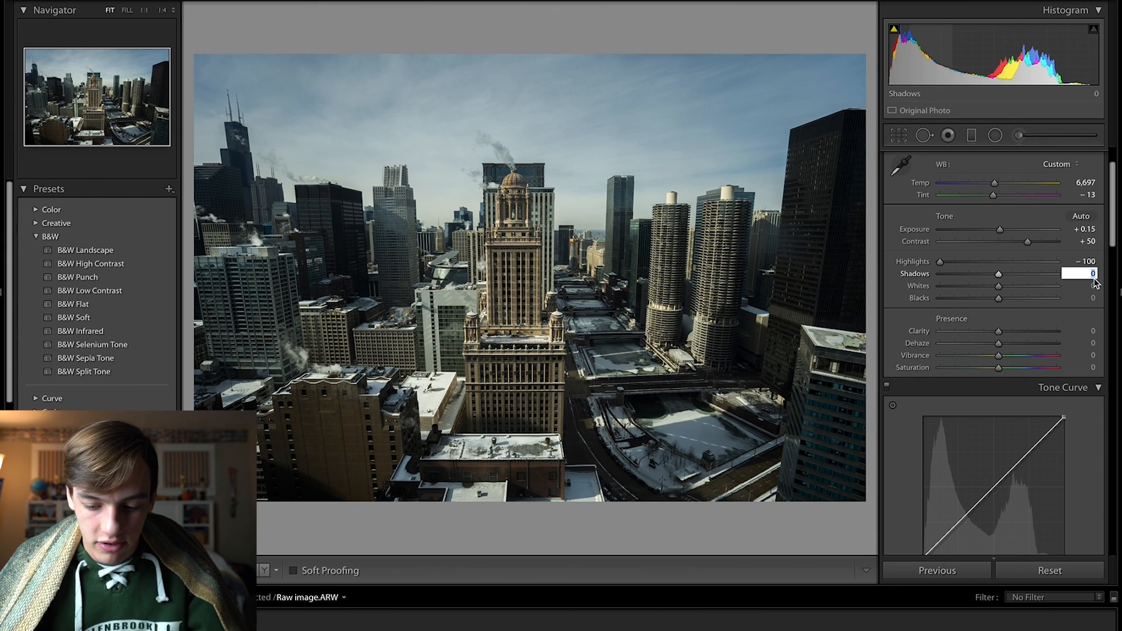
type("-57")
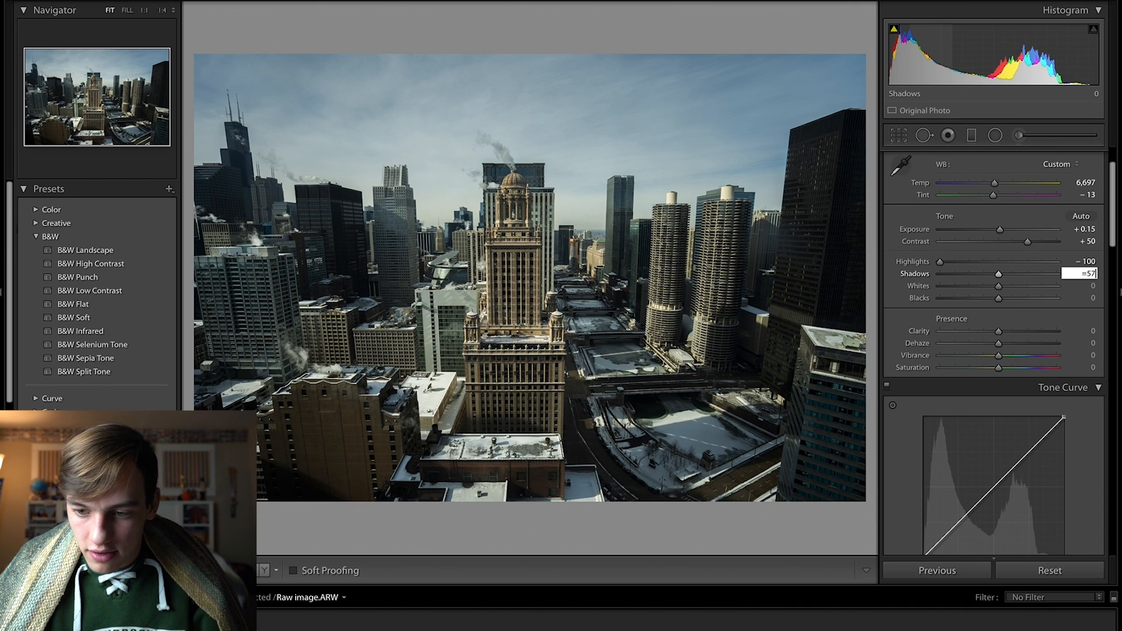
key("Return")
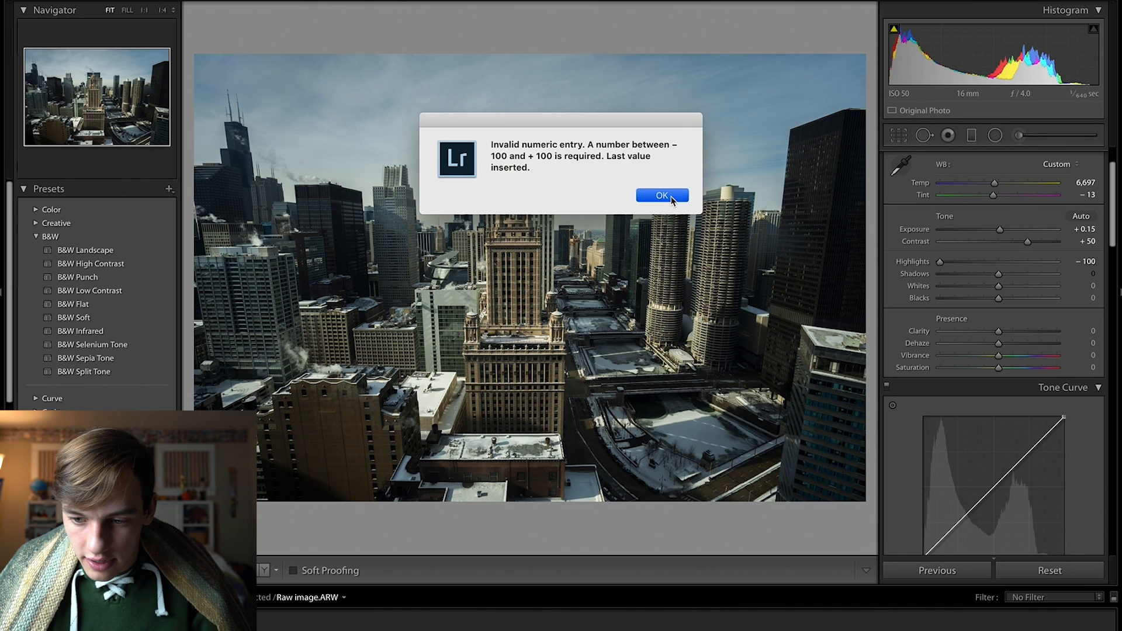
left_click(677, 193)
type("57")
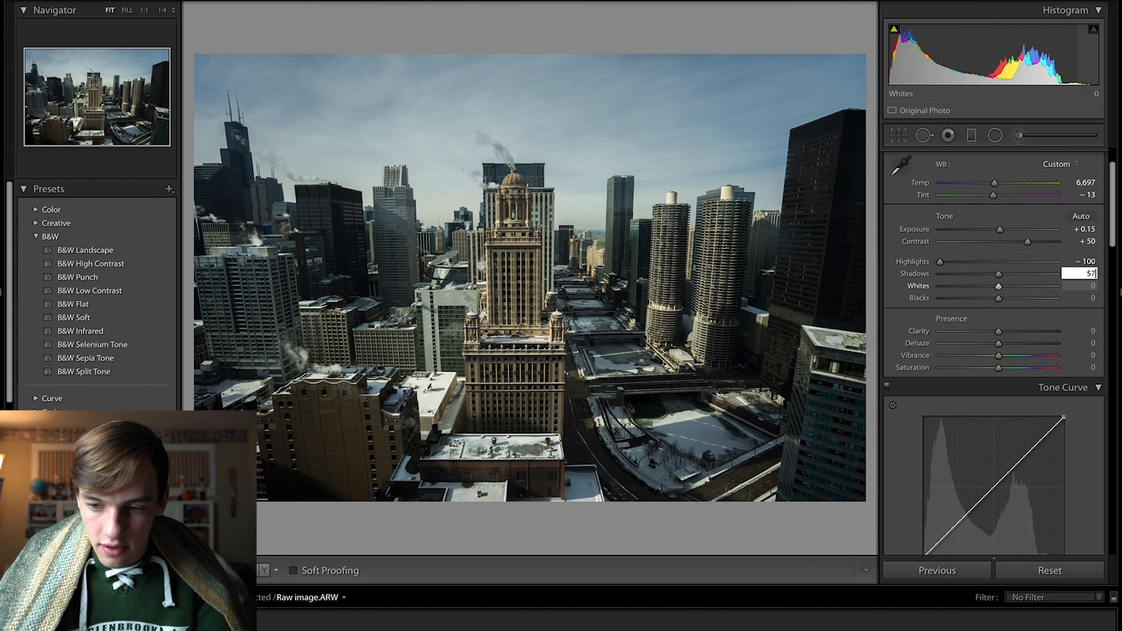
key("Return")
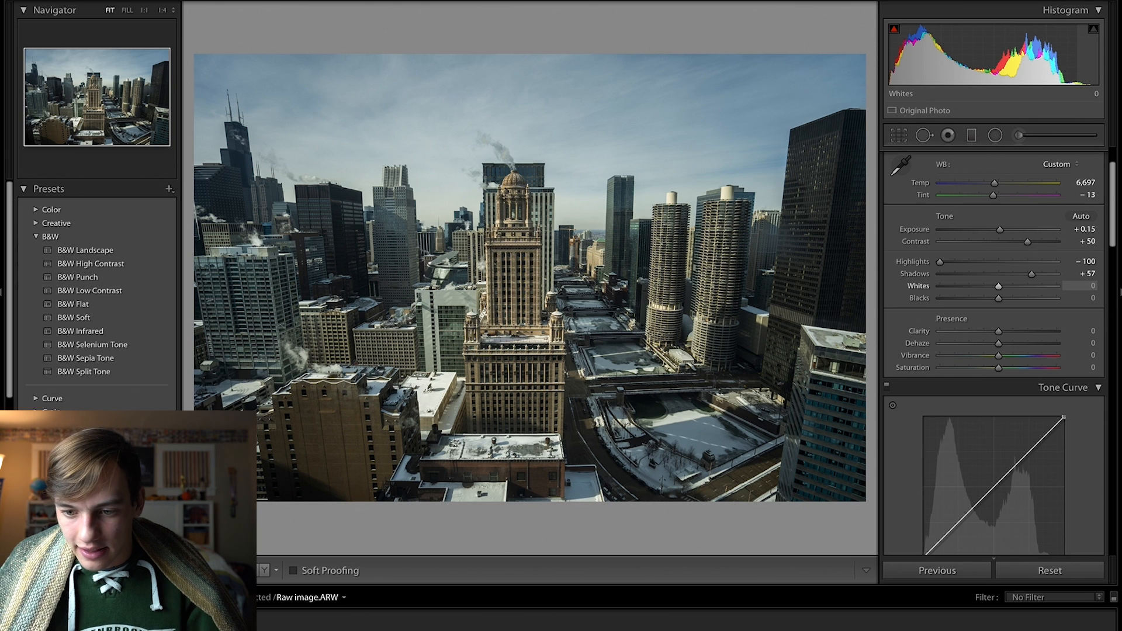
- Reduce the clarity to -15 and set the dehaze amount to +7
scroll(1040, 345, "down", 2)
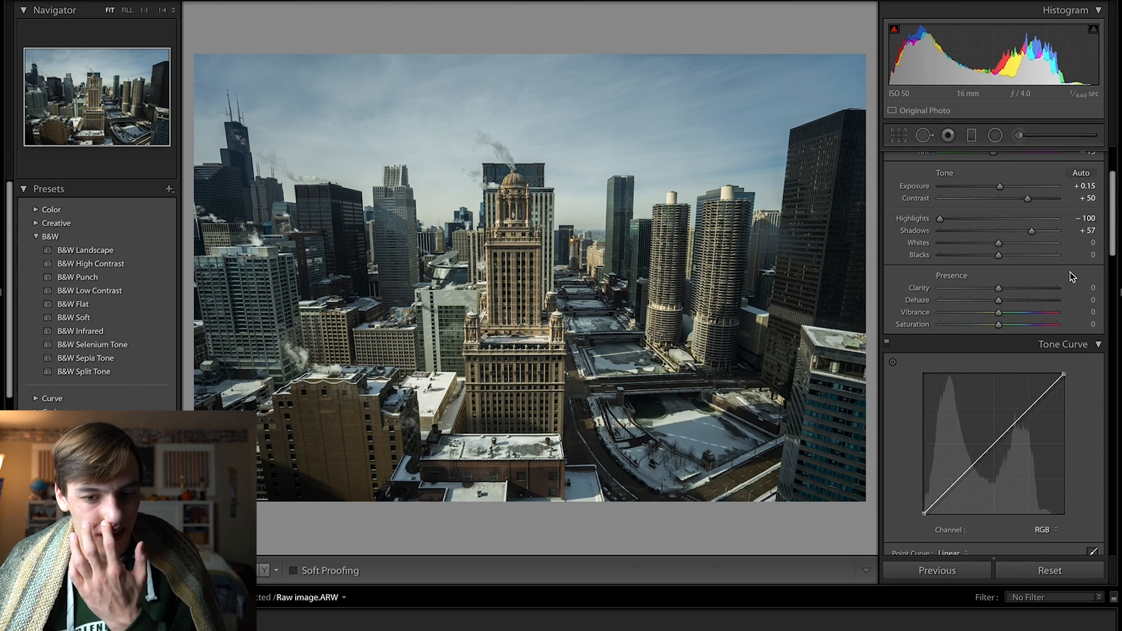
scroll(1072, 276, "down", 2)
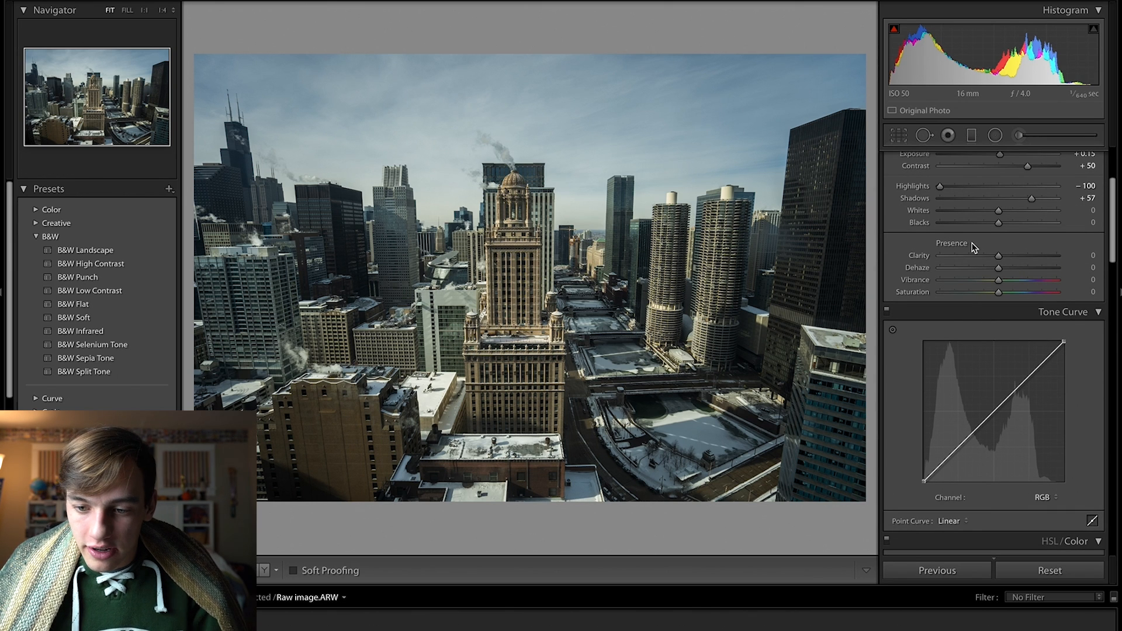
left_click_drag(1000, 258, 991, 257)
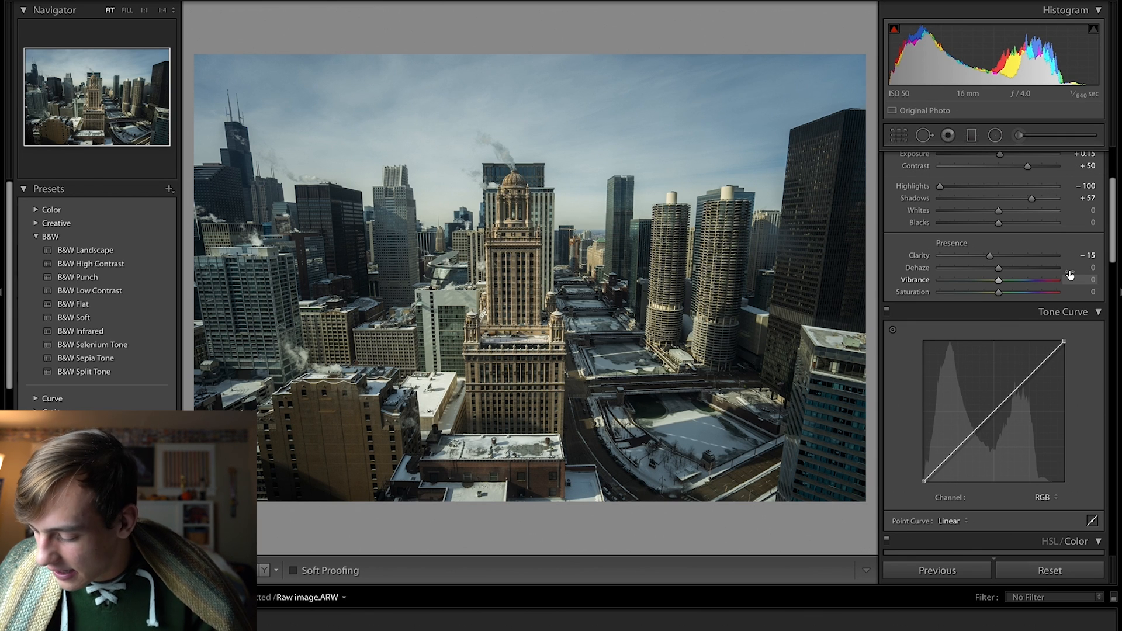
left_click(1092, 267)
type("7")
key("Return")
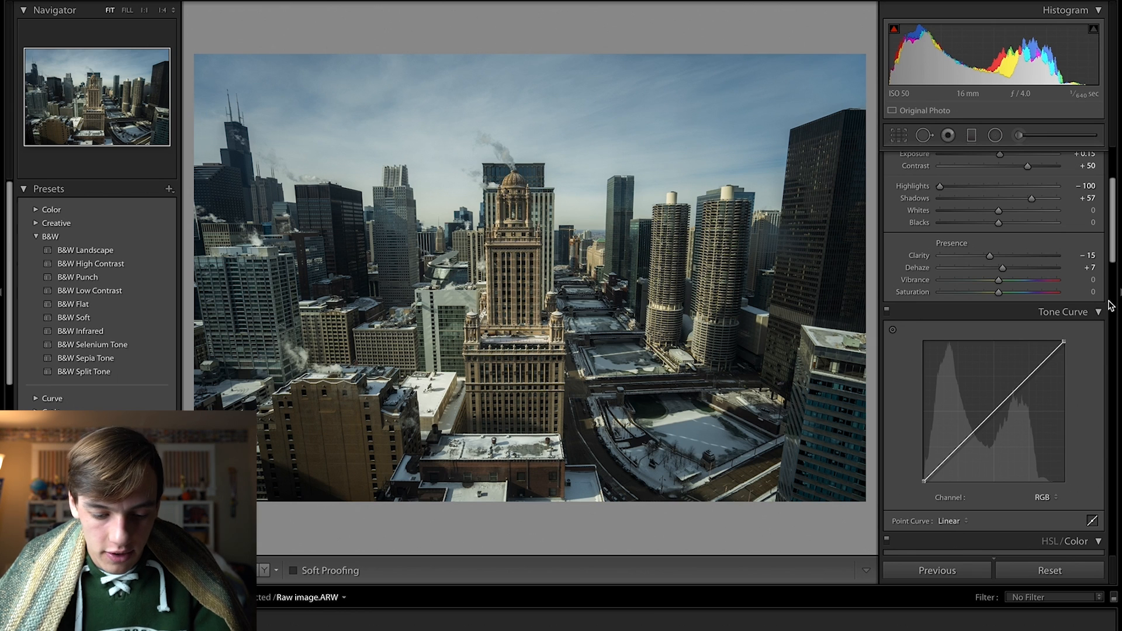
- Set the vibrance to +35 and the saturation to -31
left_click(1093, 280)
type("35")
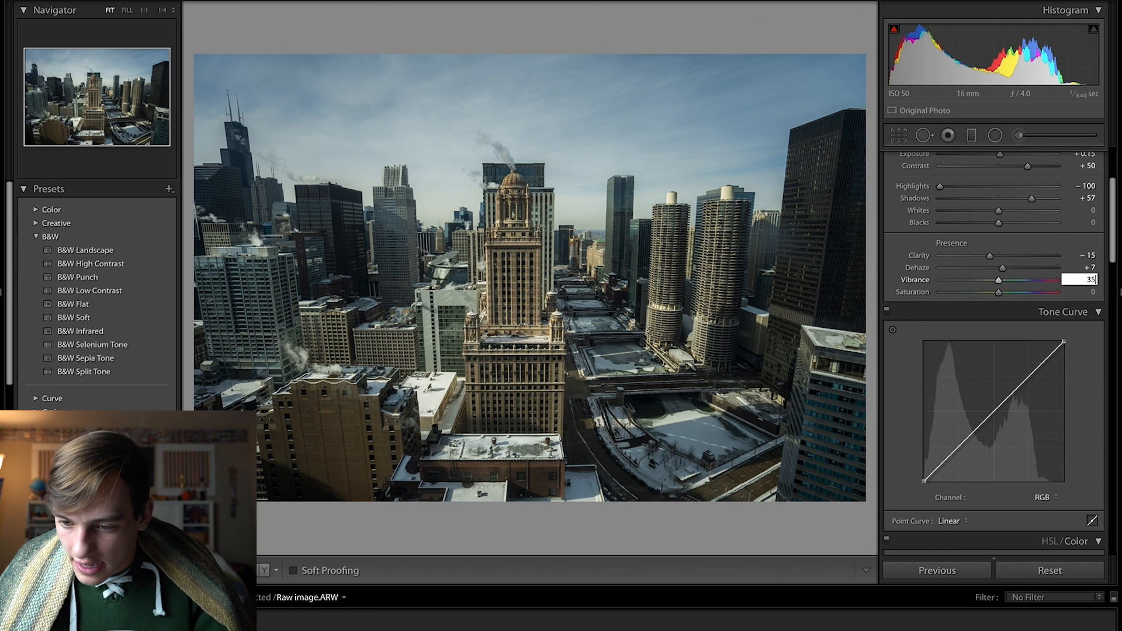
key("Return")
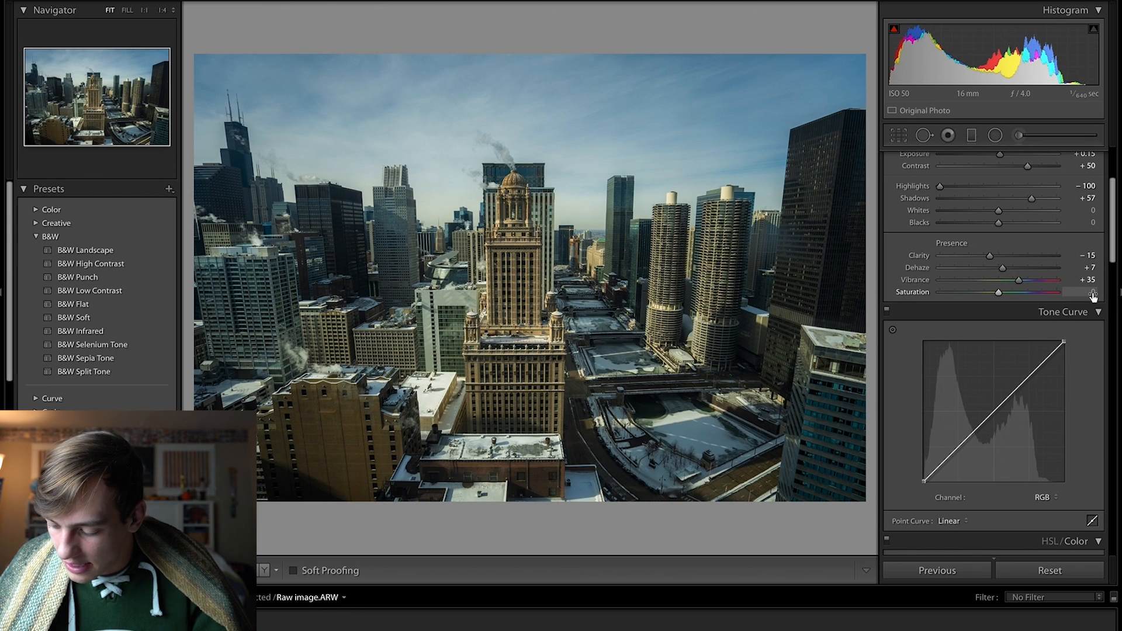
left_click(1093, 293)
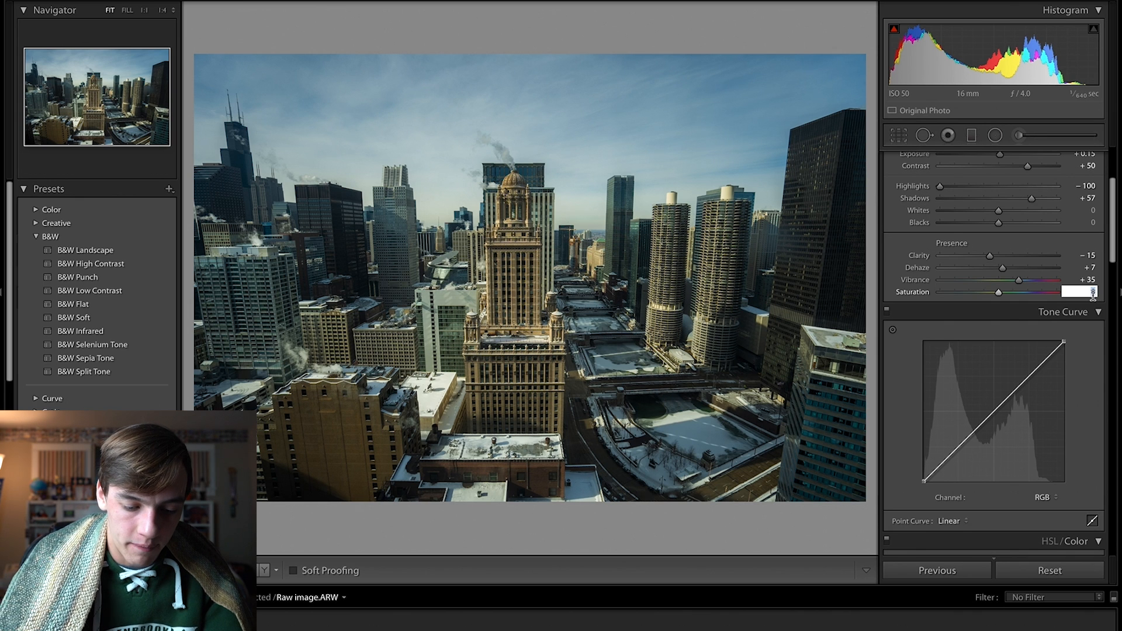
type("-31")
key("Return")
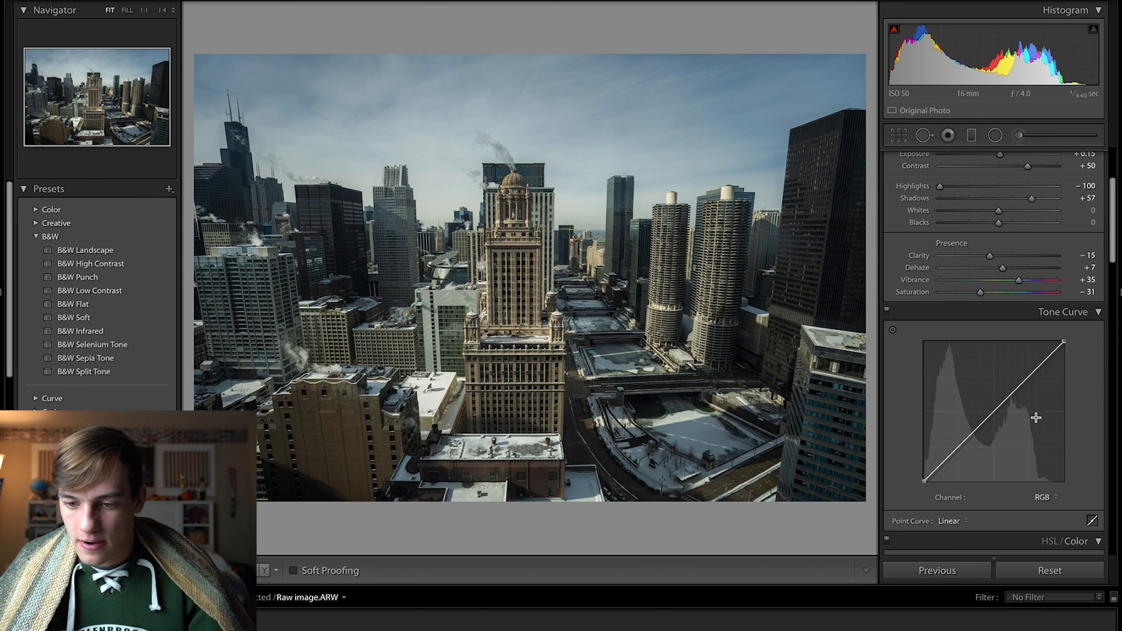
- Shape the RGB tone curve into a faded S-curve: lift blacks, lower shadows to about 24.3/21.2 %, raise upper tones and slightly lower the white point
scroll(1036, 418, "down", 5)
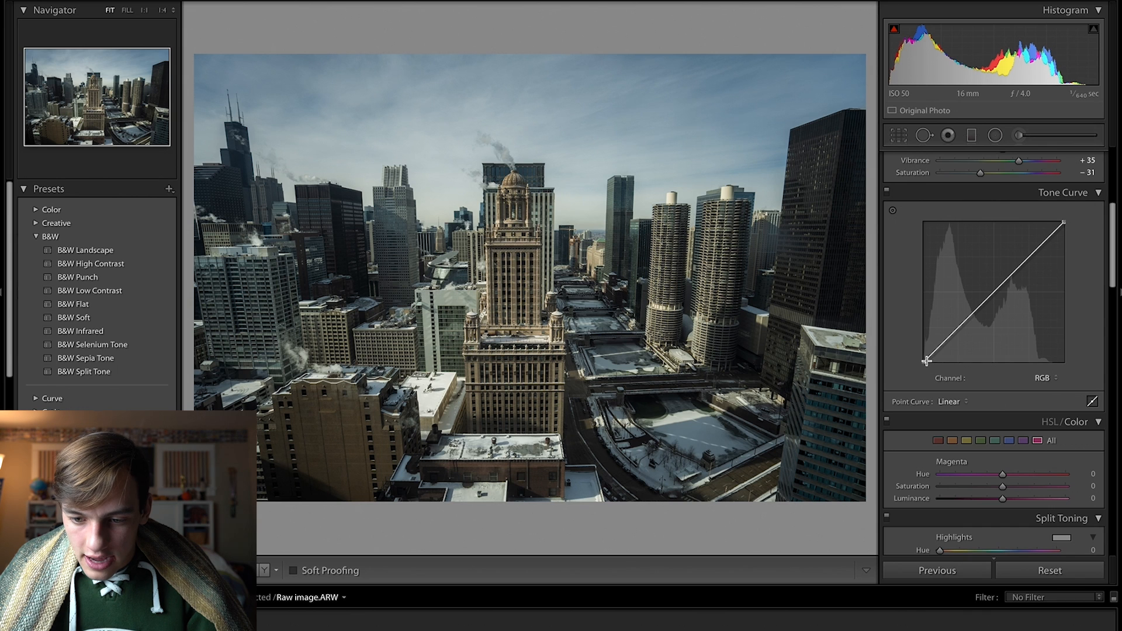
left_click_drag(923, 361, 920, 356)
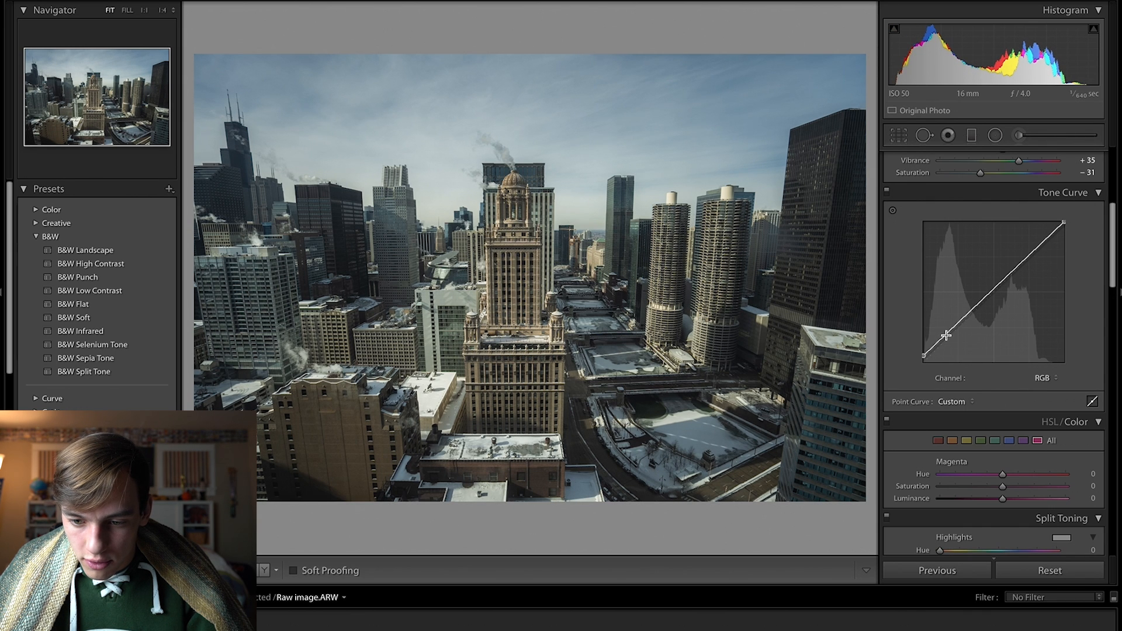
left_click(960, 322)
left_click_drag(959, 323, 958, 332)
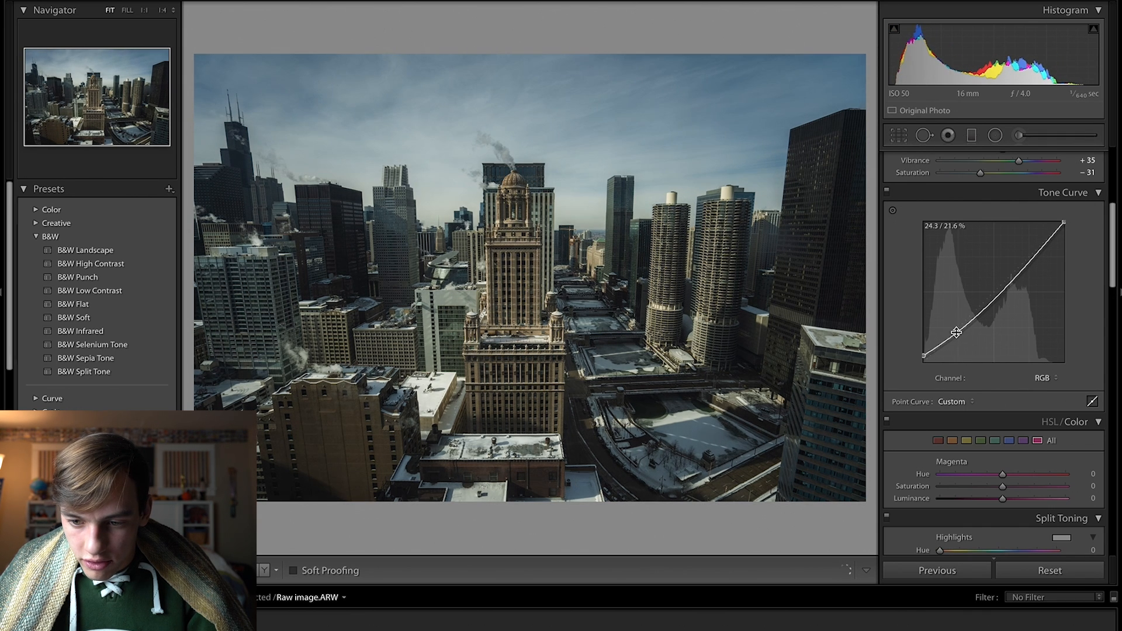
left_click(1031, 261)
mouse_move(1033, 267)
left_mouse_down()
mouse_move(1029, 252)
mouse_move(1065, 227)
mouse_move(1029, 249)
left_mouse_up()
left_click_drag(959, 333, 956, 333)
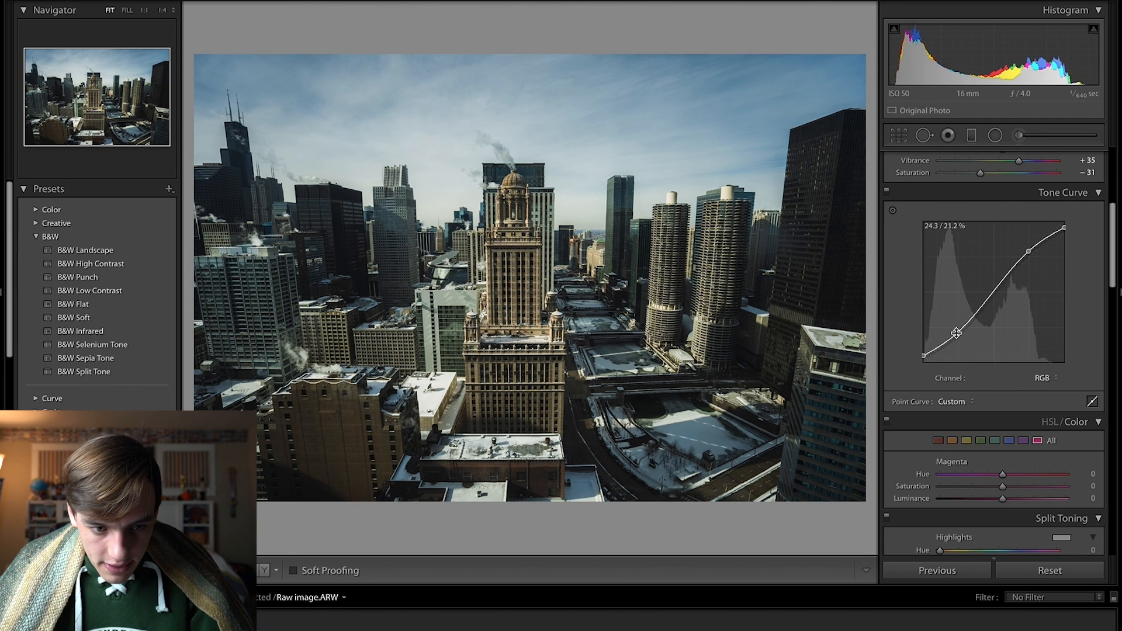
- Shape the Red tone curve into a faded S-curve: lift the black point, lower the shadows, raise the upper tones and slightly lower the white point
left_click(1044, 378)
left_click(1041, 386)
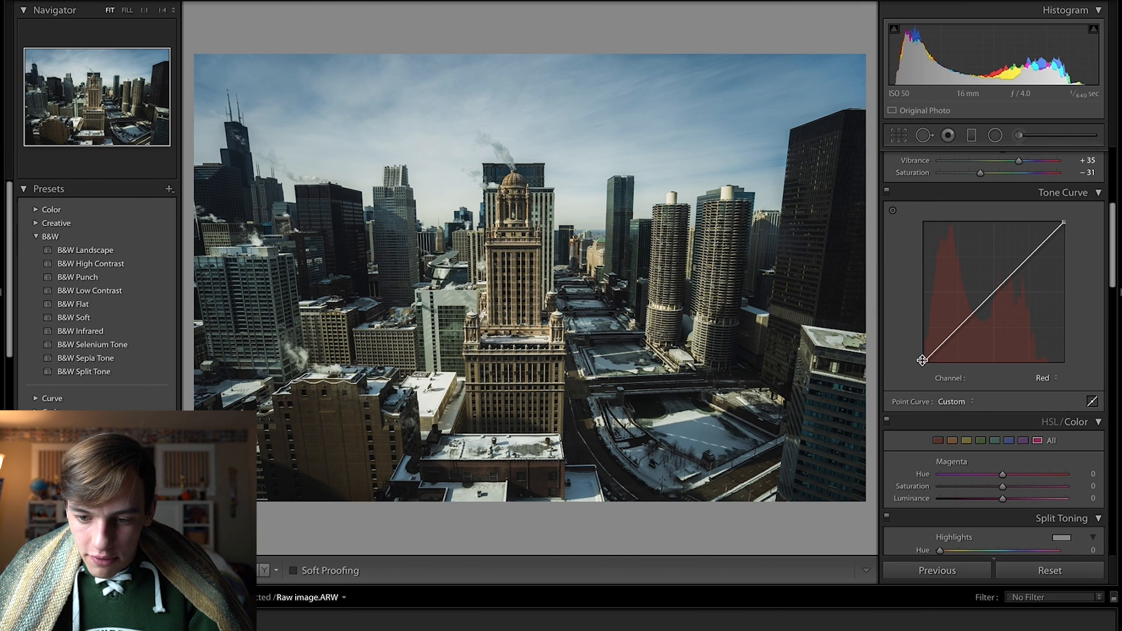
left_click_drag(923, 359, 918, 355)
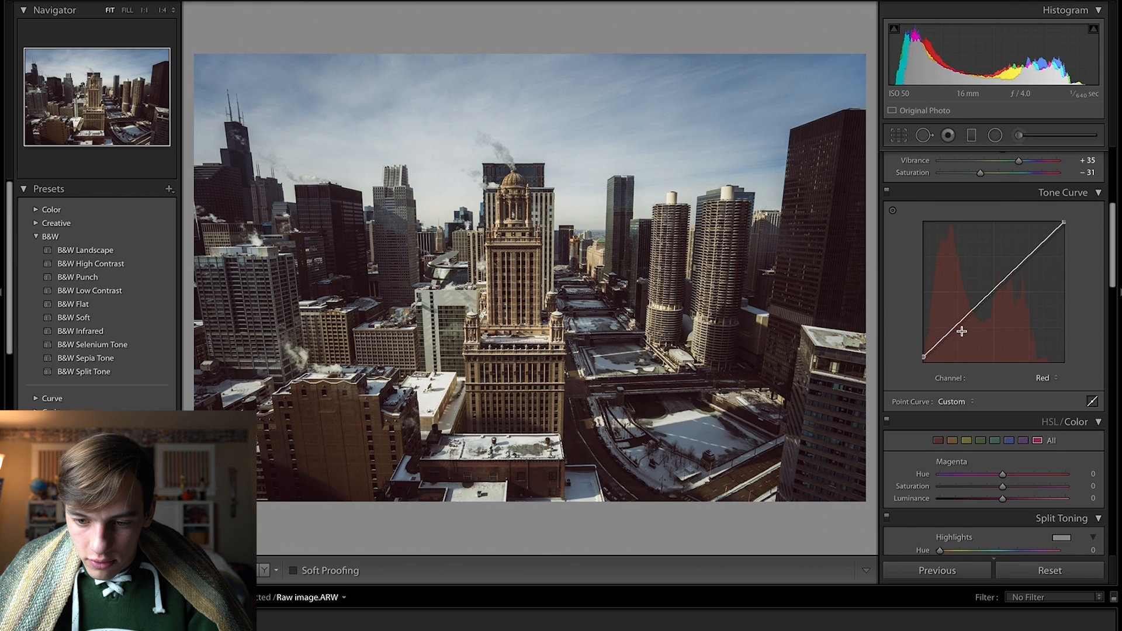
left_click_drag(960, 323, 960, 329)
left_click(1028, 263)
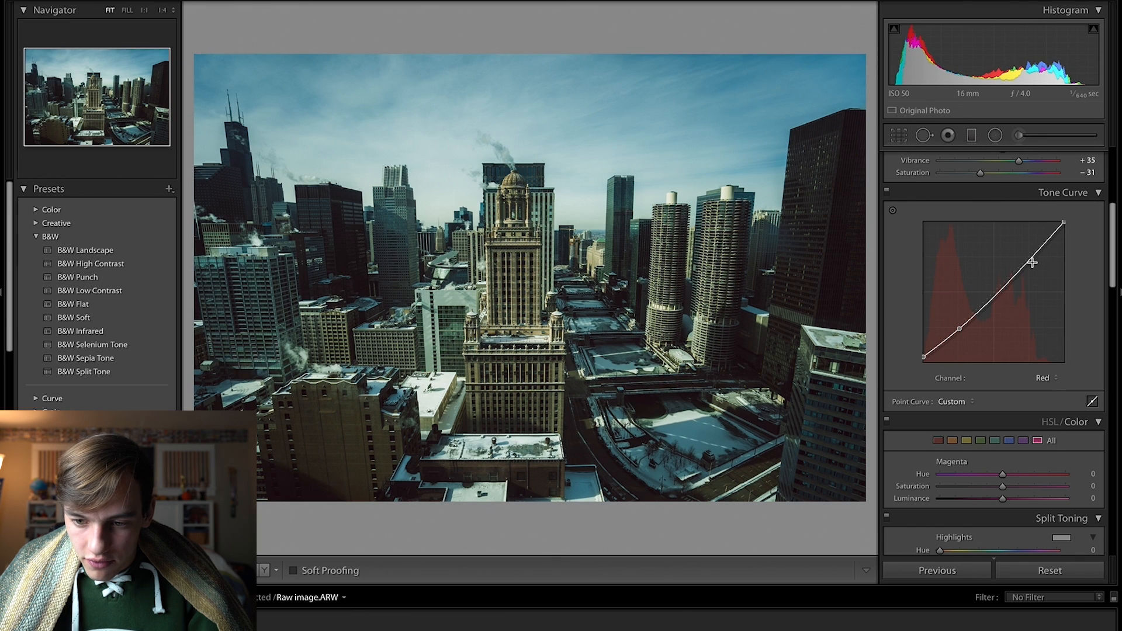
left_click_drag(1028, 263, 1028, 255)
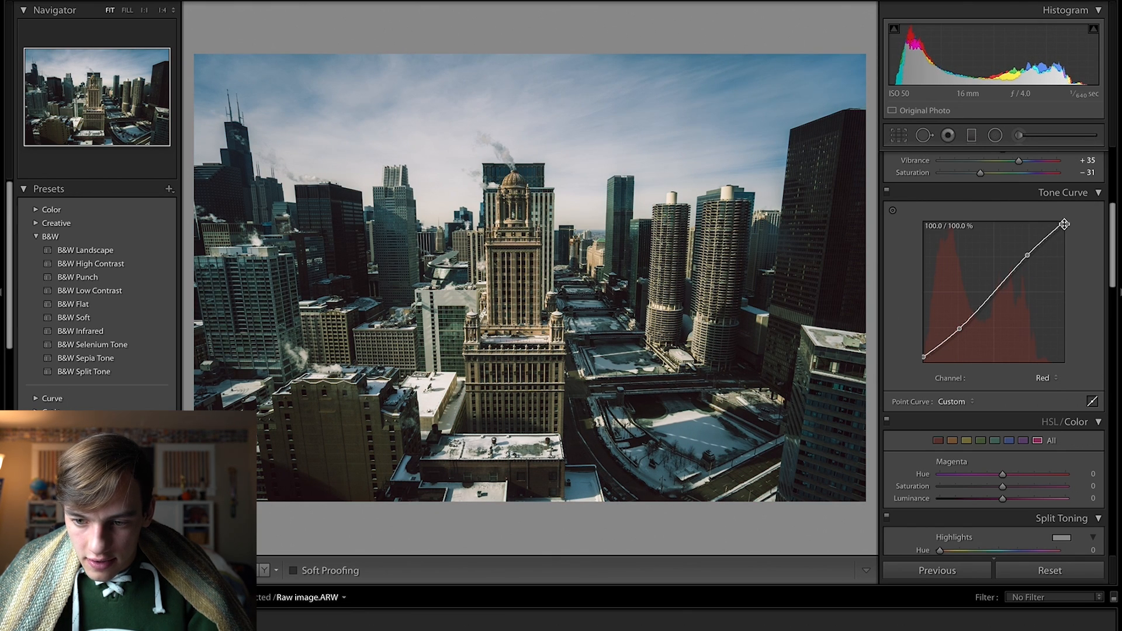
left_click_drag(1064, 223, 1064, 227)
- Shape the Green tone curve into a similar faded S-curve, adjusting its black point, shadows, upper tones and white point
left_click(1045, 378)
left_click(1051, 386)
left_click_drag(924, 362, 958, 327)
left_click_drag(1030, 257, 1030, 255)
left_click_drag(1064, 223, 1079, 228)
- Shape the Blue tone curve into a faded S-curve with lifted blacks, lowered shadows, raised upper tones and a slightly lowered white point
left_click(1054, 380)
left_click(1055, 385)
left_click_drag(924, 363, 923, 360)
left_click(957, 325)
left_click_drag(957, 326, 959, 332)
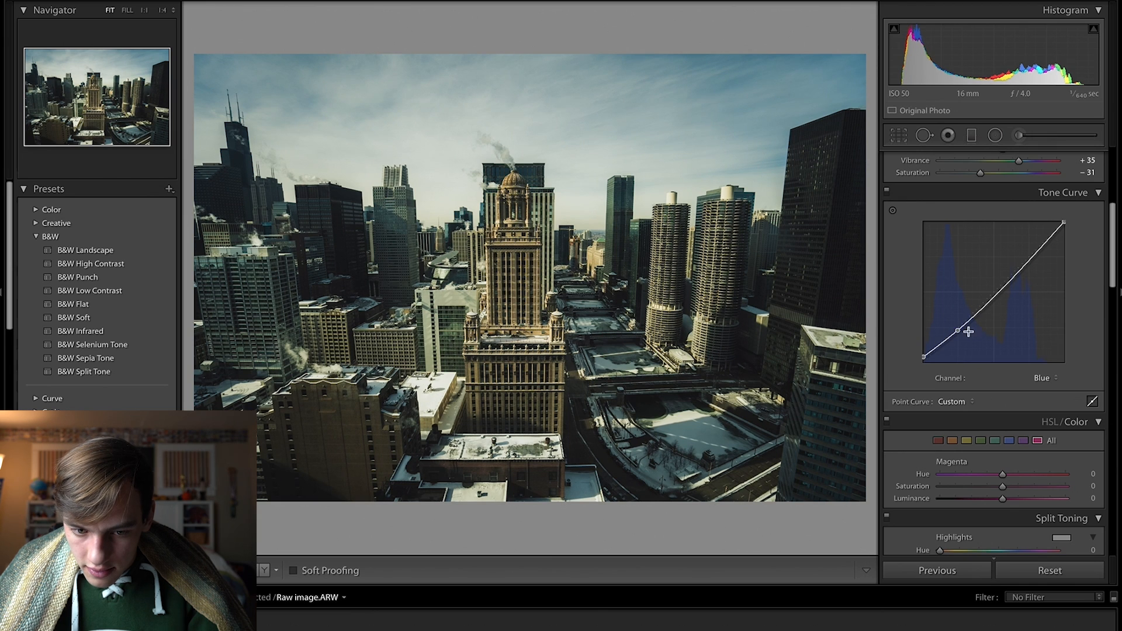
left_click_drag(1032, 258, 1066, 229)
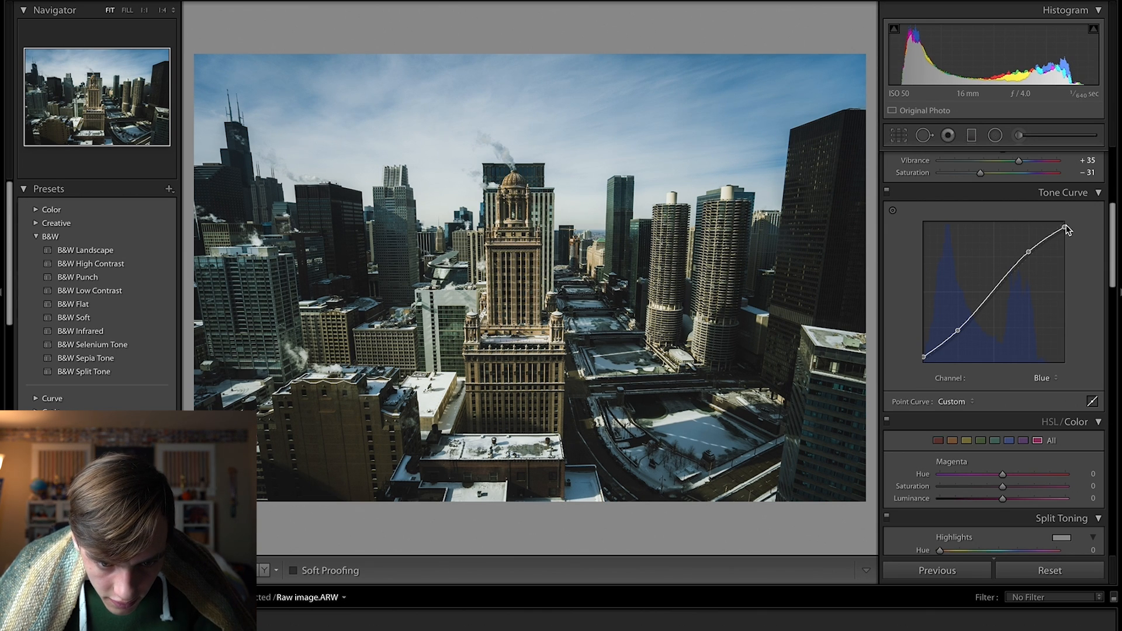
- Set the red colour's hue to -41 and its luminance to -15 in the HSL/Color adjustments
scroll(993, 259, "down", 2)
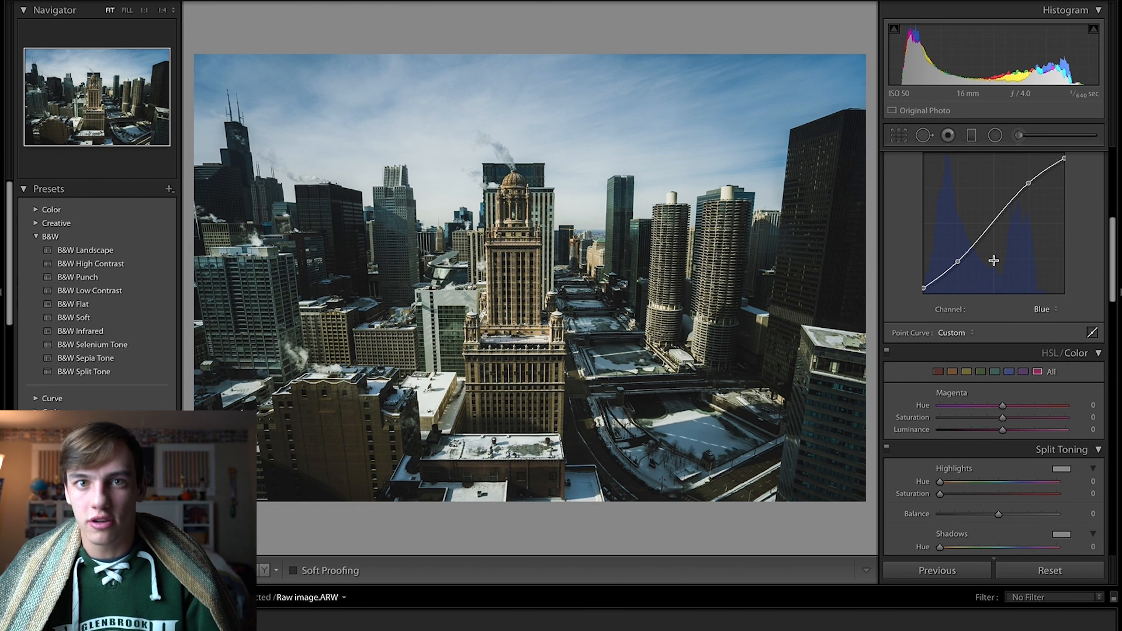
scroll(994, 260, "down", 1)
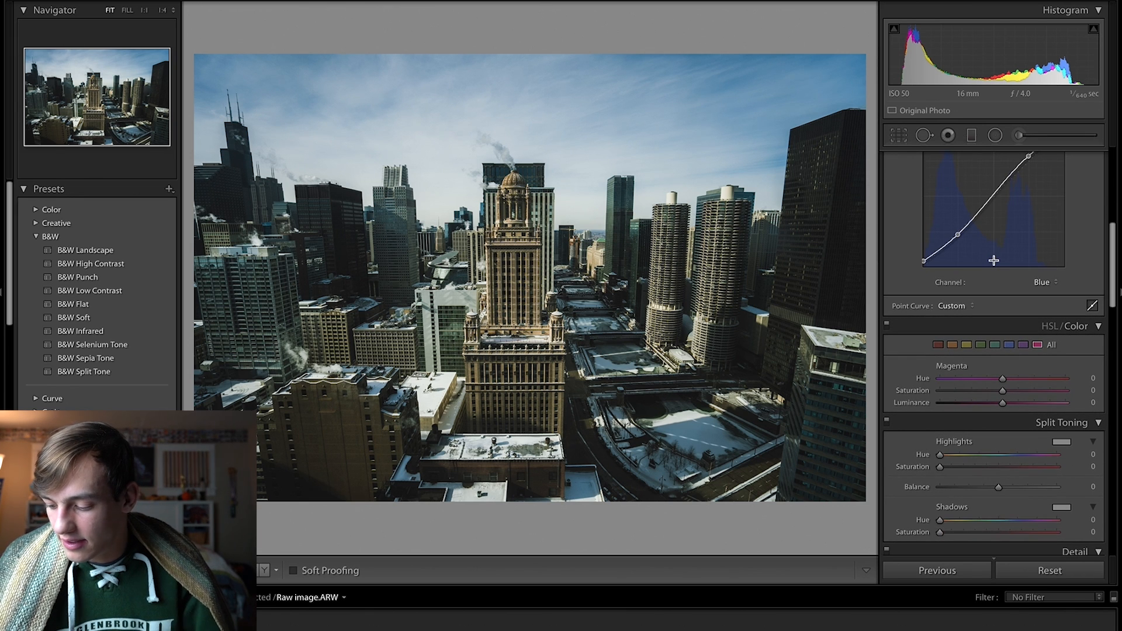
scroll(993, 261, "down", 1)
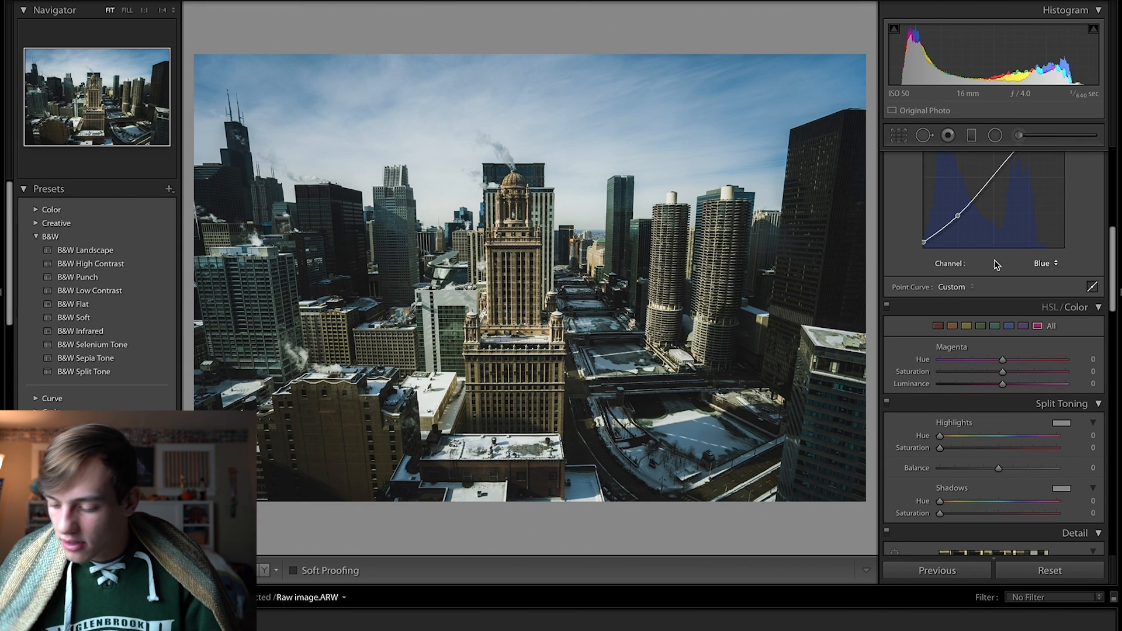
scroll(997, 265, "down", 1)
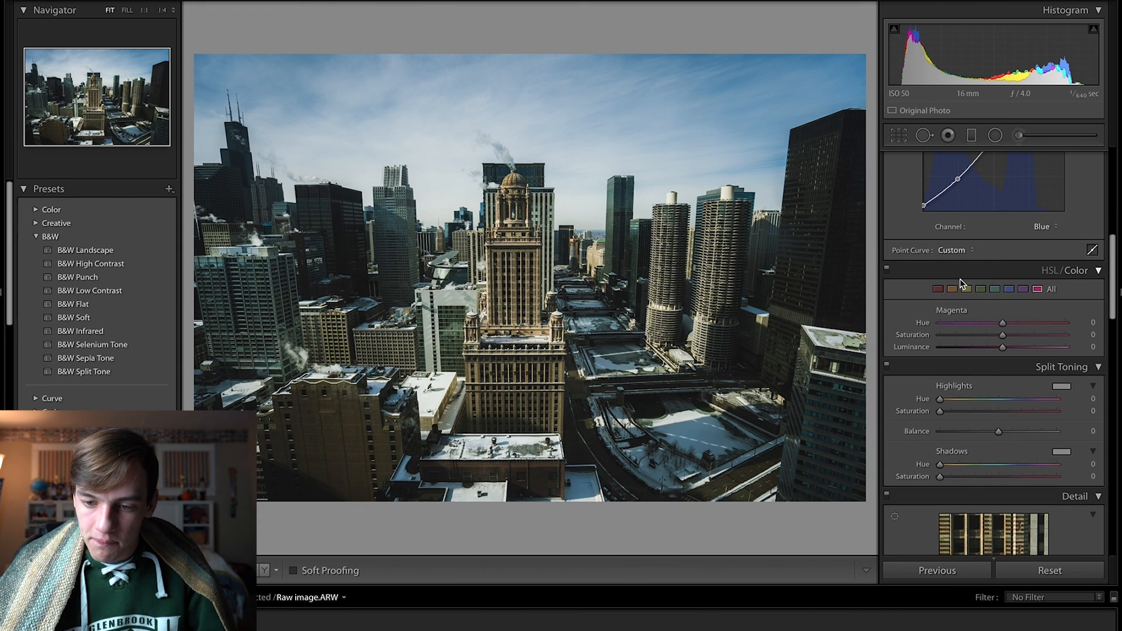
left_click(939, 290)
scroll(996, 317, "down", 1)
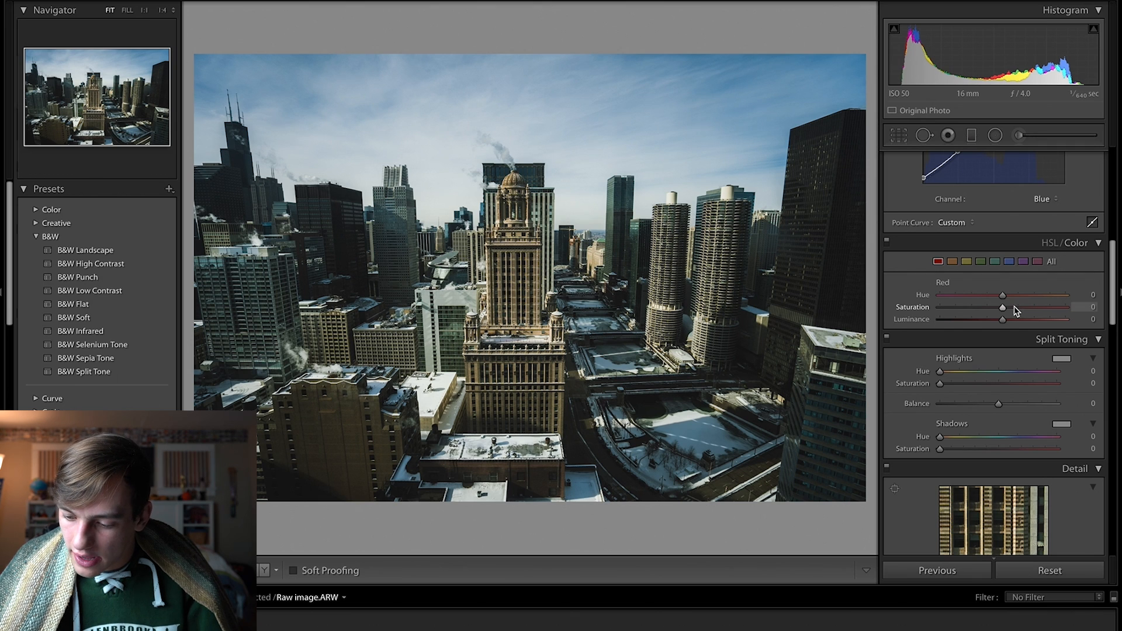
left_click_drag(1003, 296, 997, 296)
left_click(1088, 294)
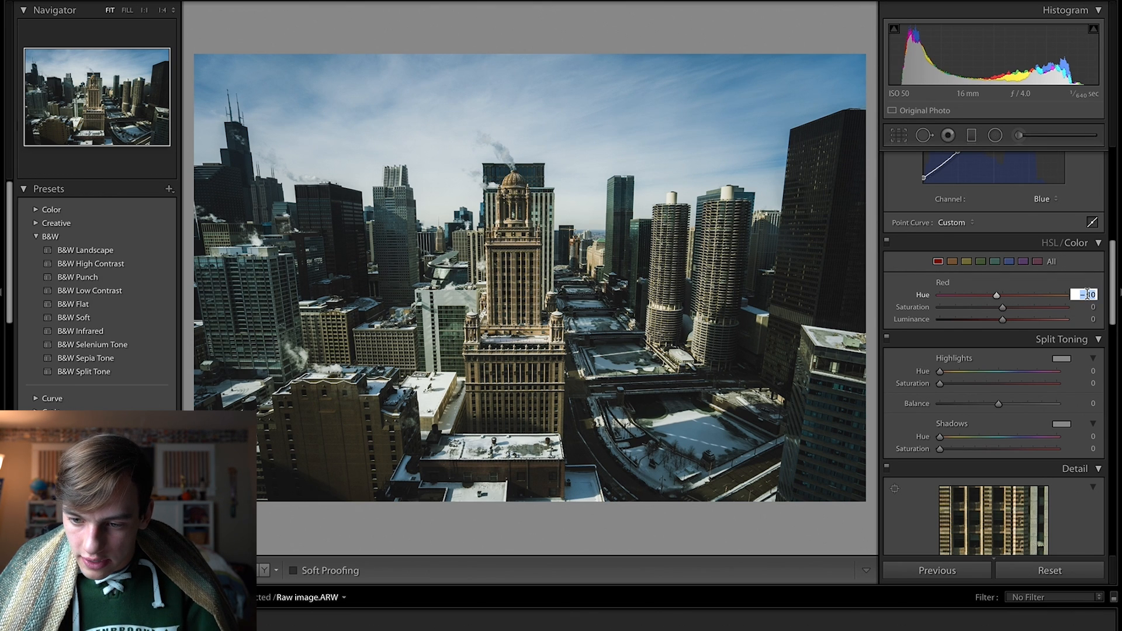
type("-41")
key("Return")
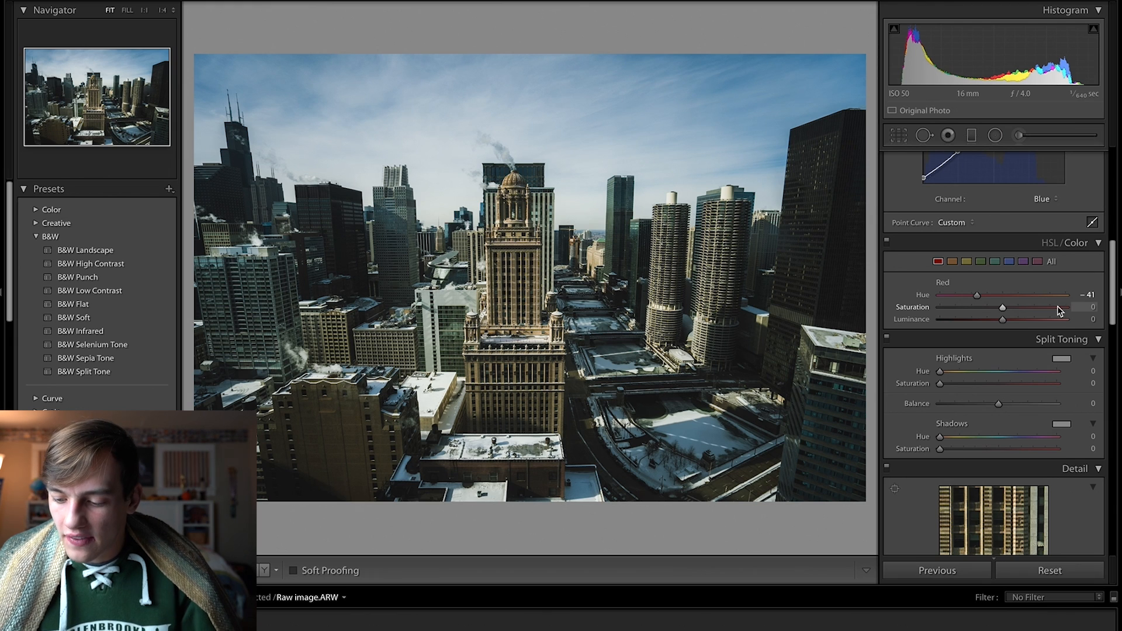
left_click(1092, 320)
type("- 15")
key("Return")
- Set the orange colour's hue to -5 and its saturation to -76
left_click(953, 262)
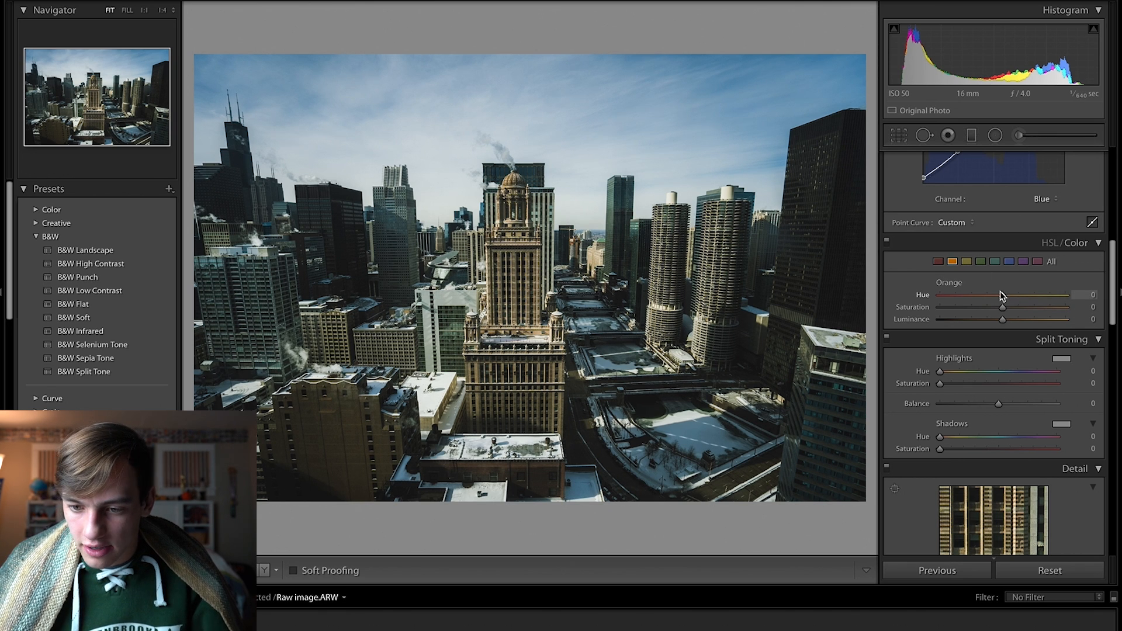
left_click(1087, 296)
type("-5")
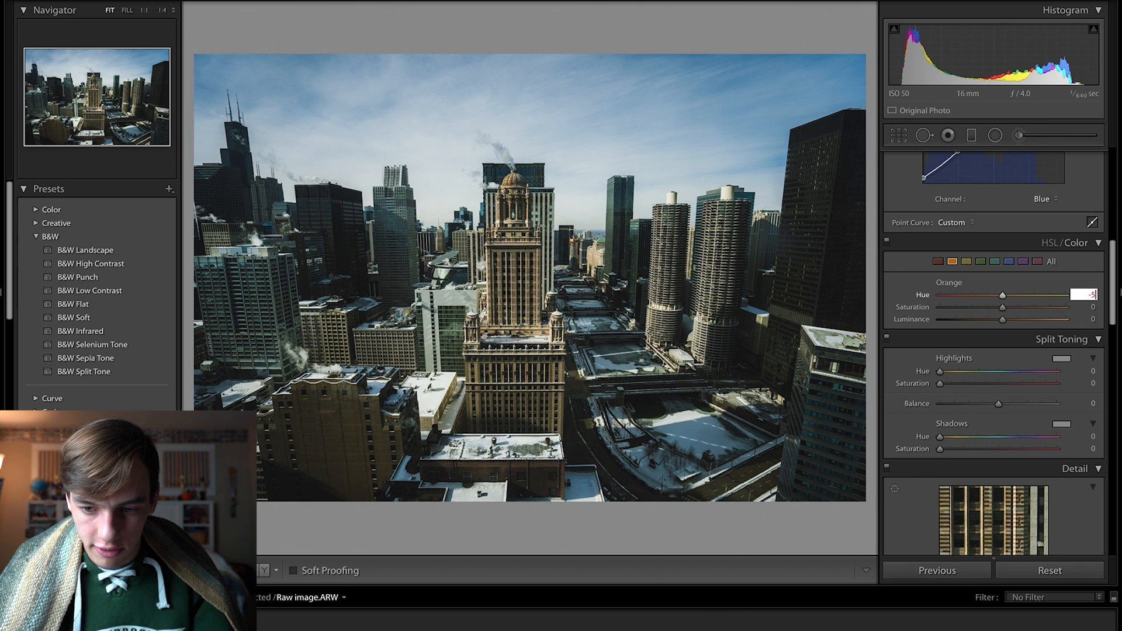
key("Return")
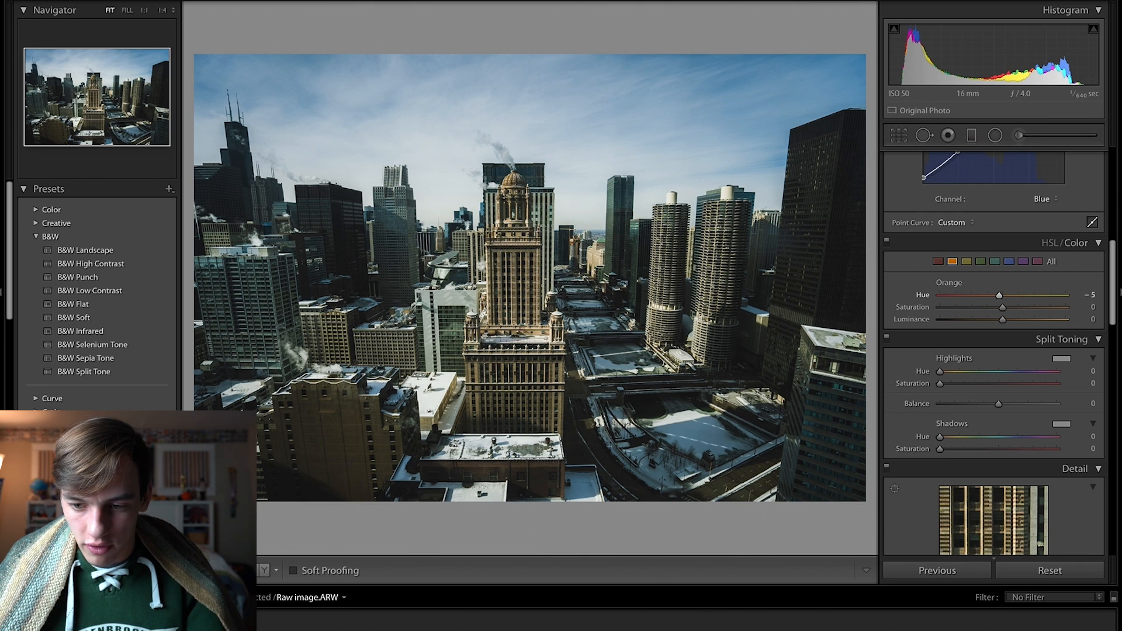
left_click(1088, 307)
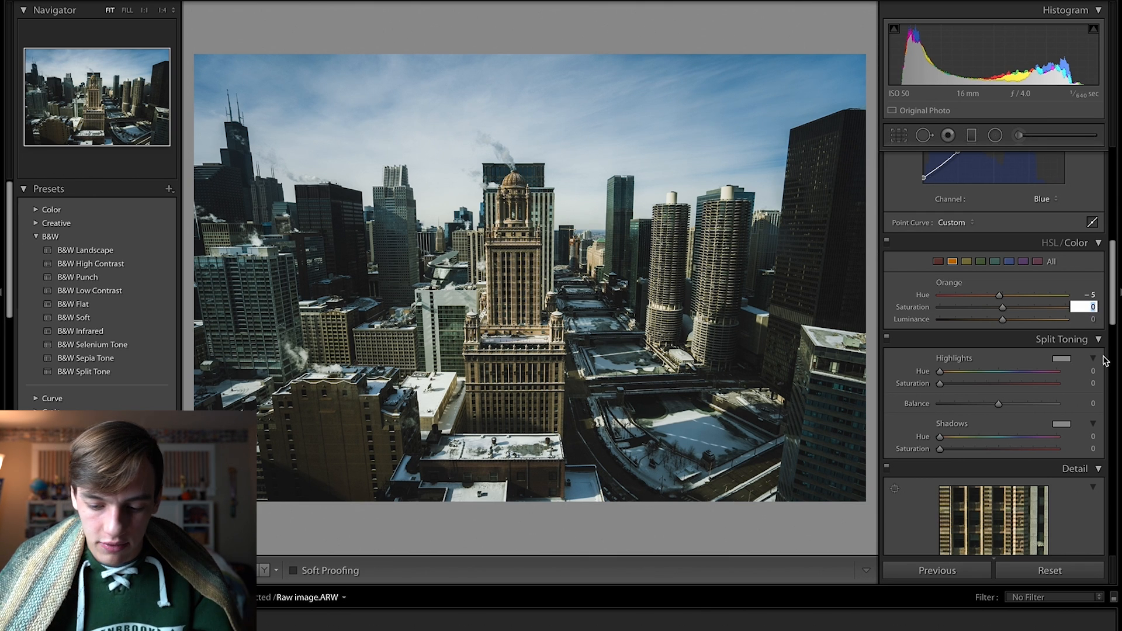
type("-76")
key("Return")
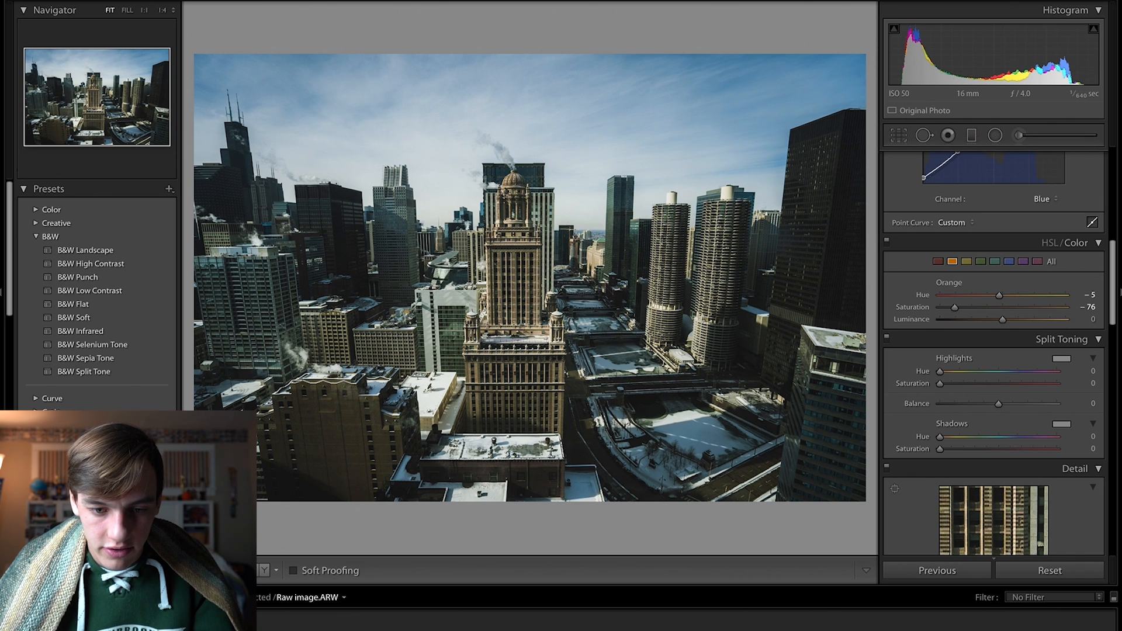
left_click(1089, 319)
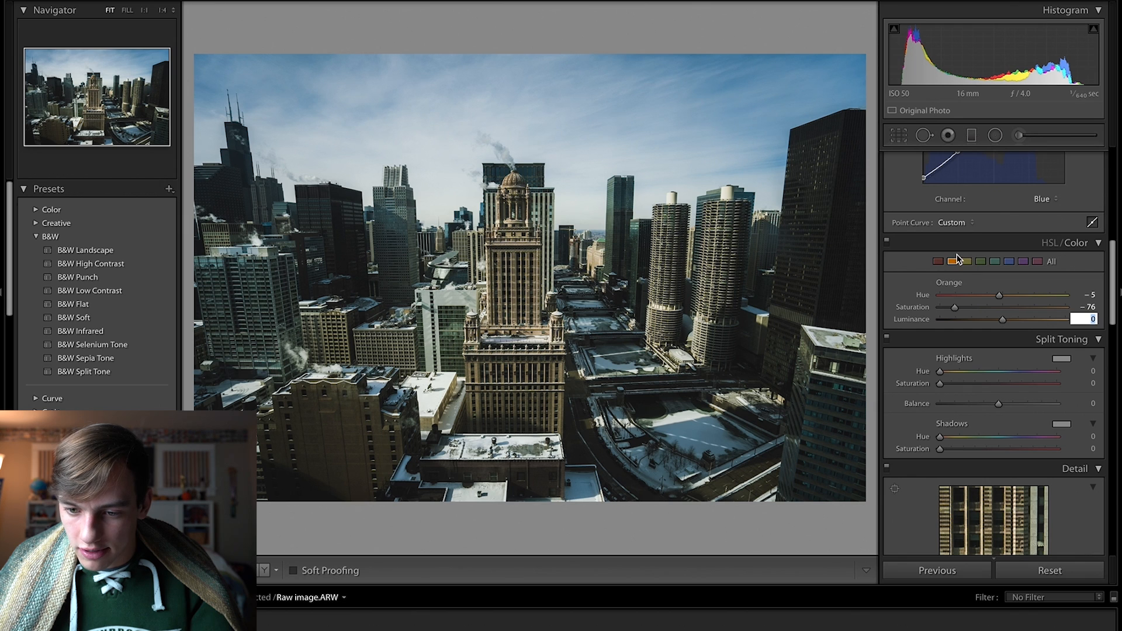
- Adjust the yellow colour to hue -72, saturation +5 and luminance -2
left_click(968, 262)
left_click(1092, 295)
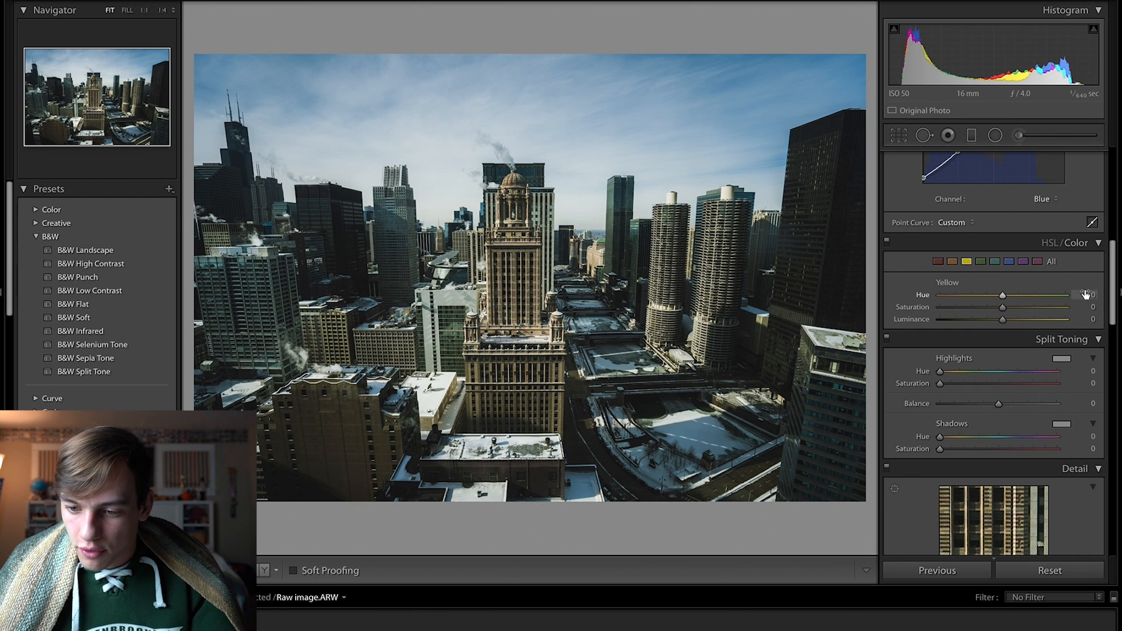
type("- 72")
key("Return")
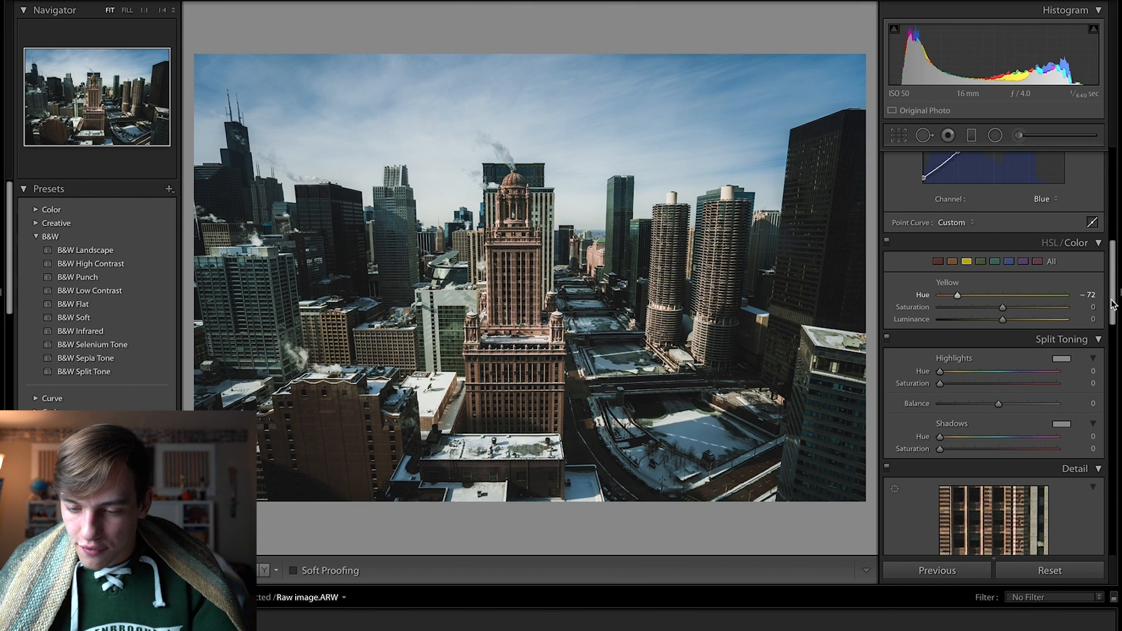
left_click(1090, 307)
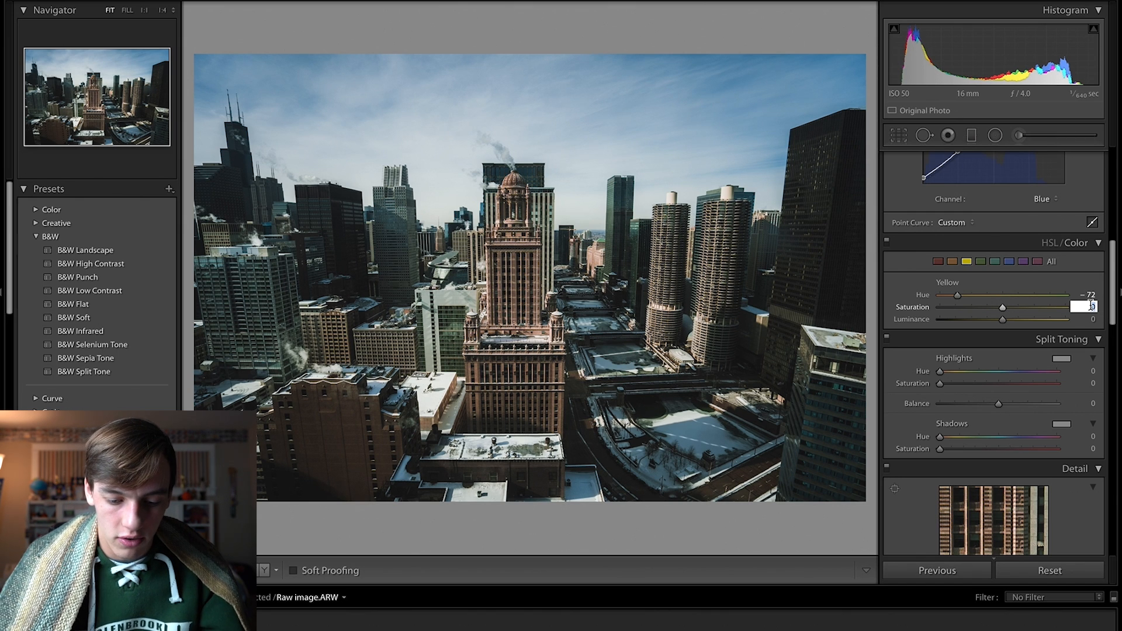
type("5")
key("Return")
left_click(1094, 319)
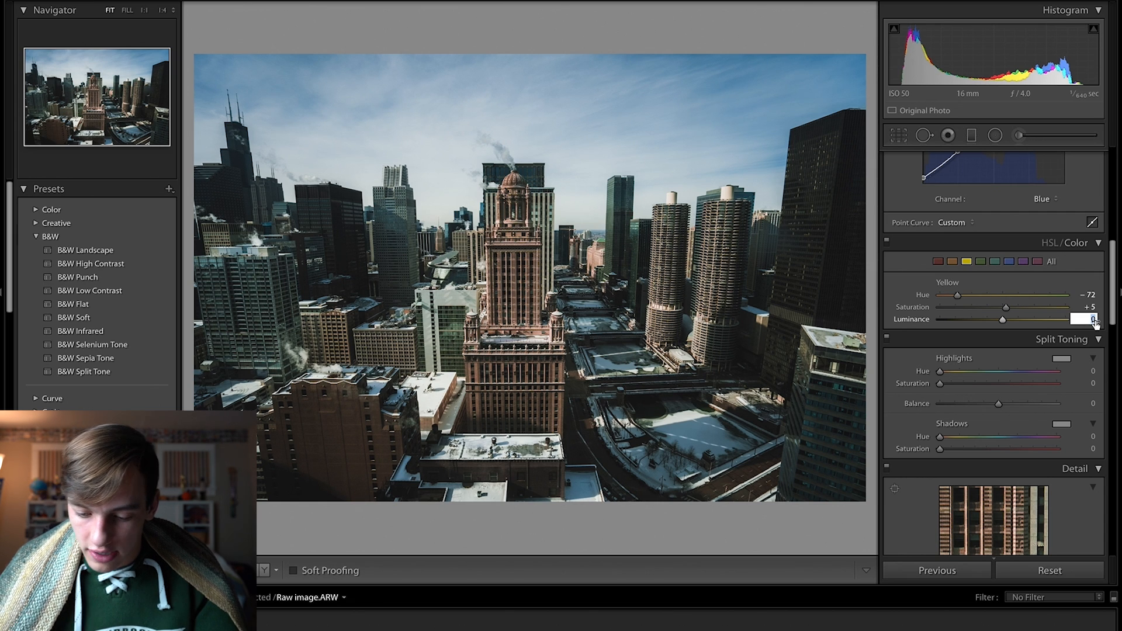
type("-2")
key("Return")
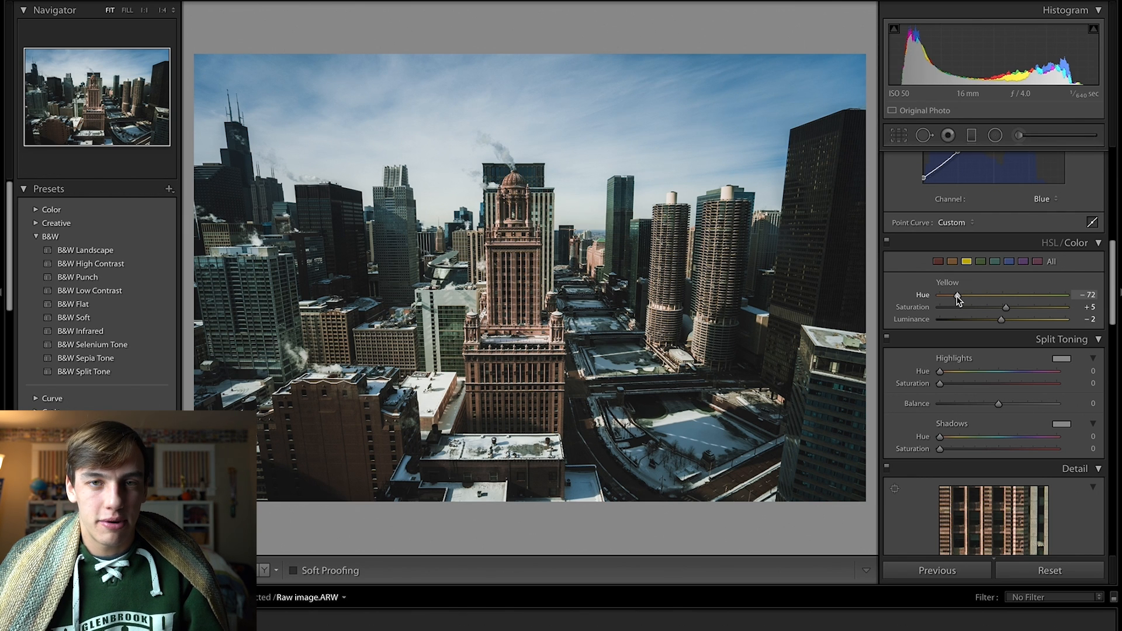
- Adjust the green colour to hue -100, saturation -100 and luminance +4
left_click(981, 262)
left_click(1091, 295)
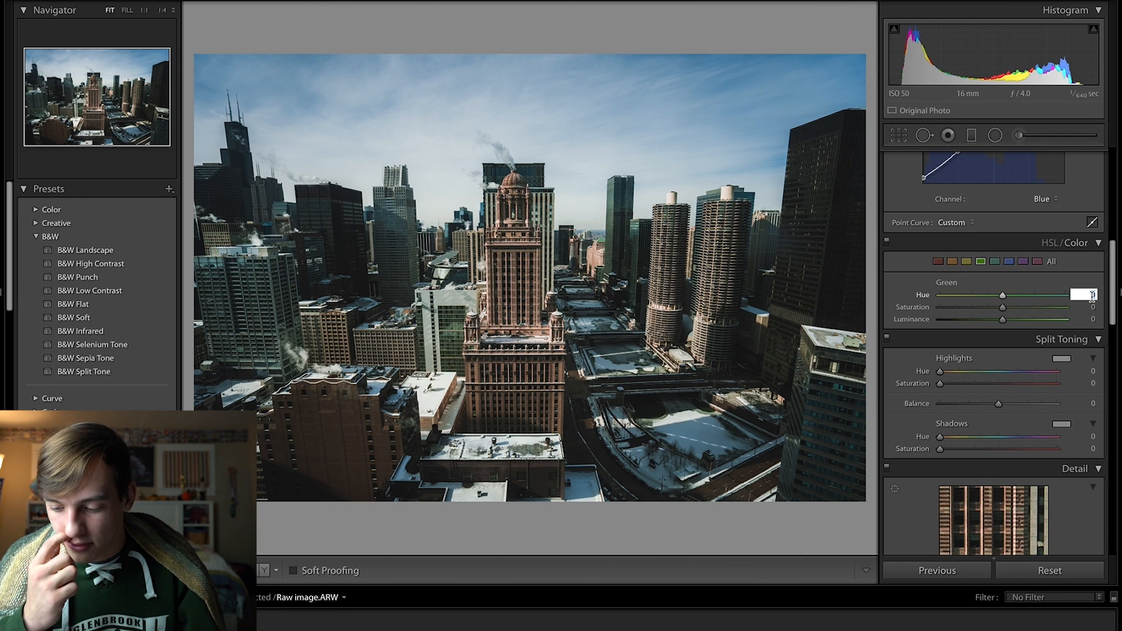
type("-100")
key("Return")
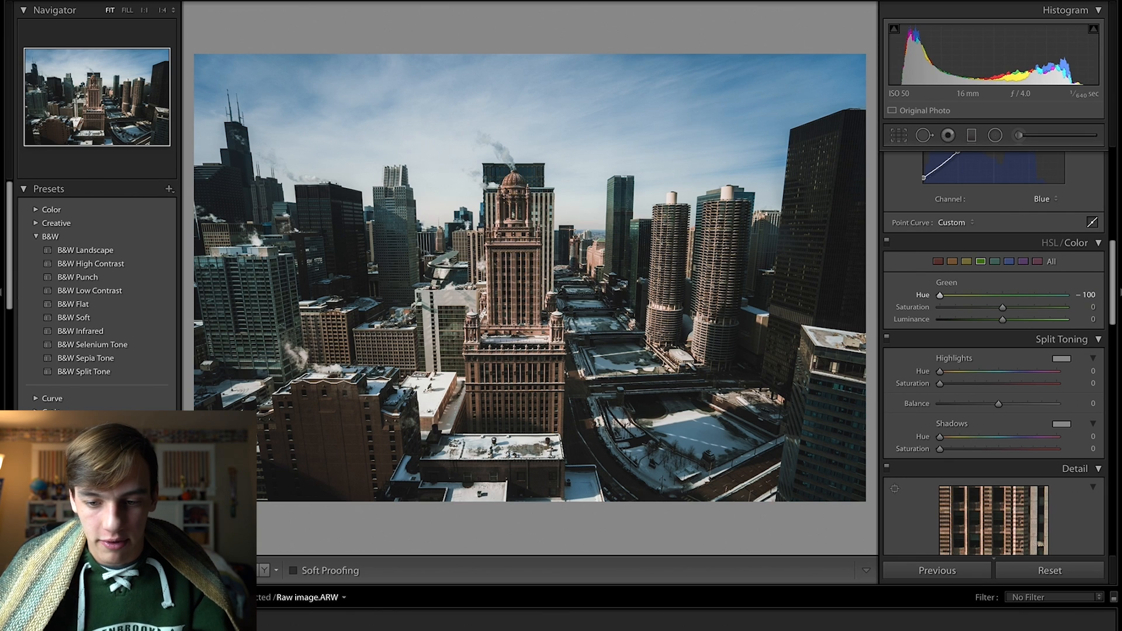
left_click(1088, 307)
type("-100")
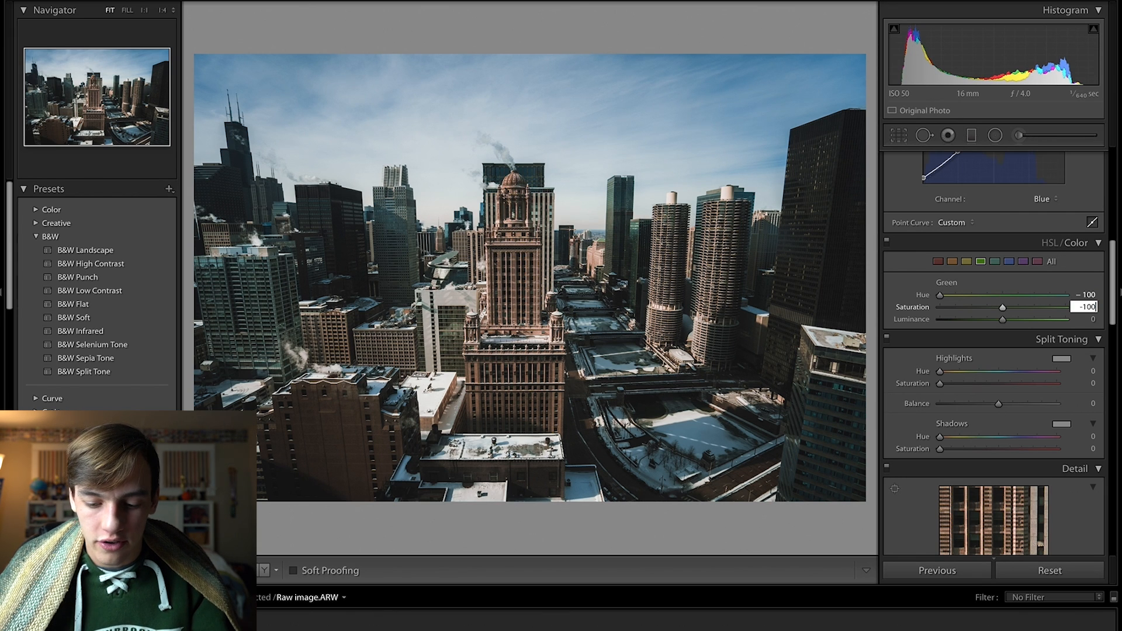
key("Return")
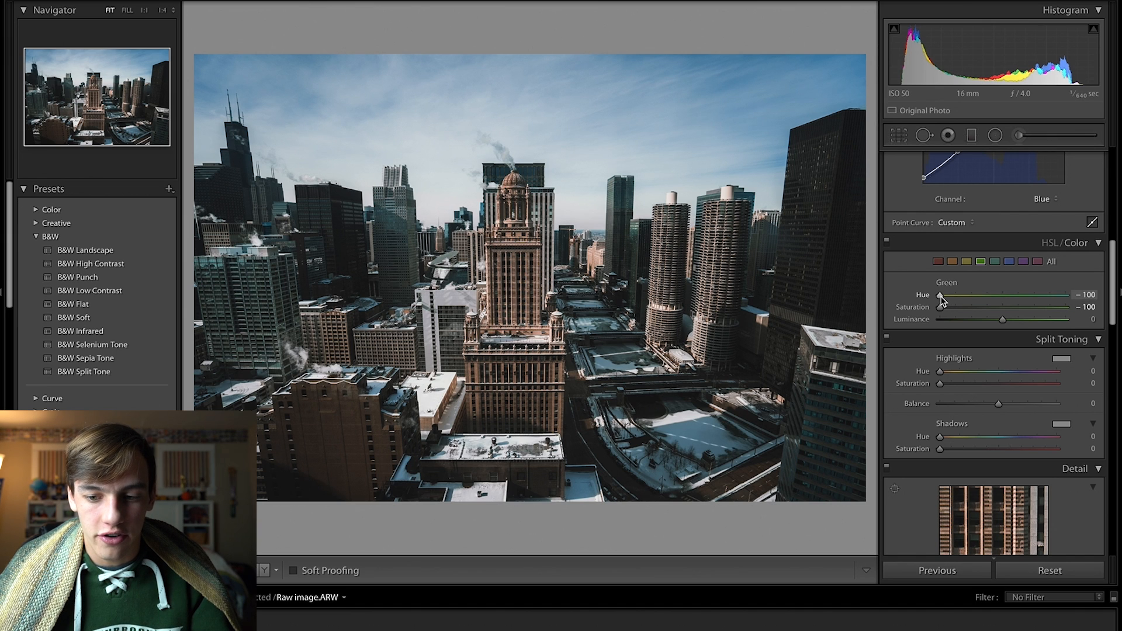
left_click(1085, 319)
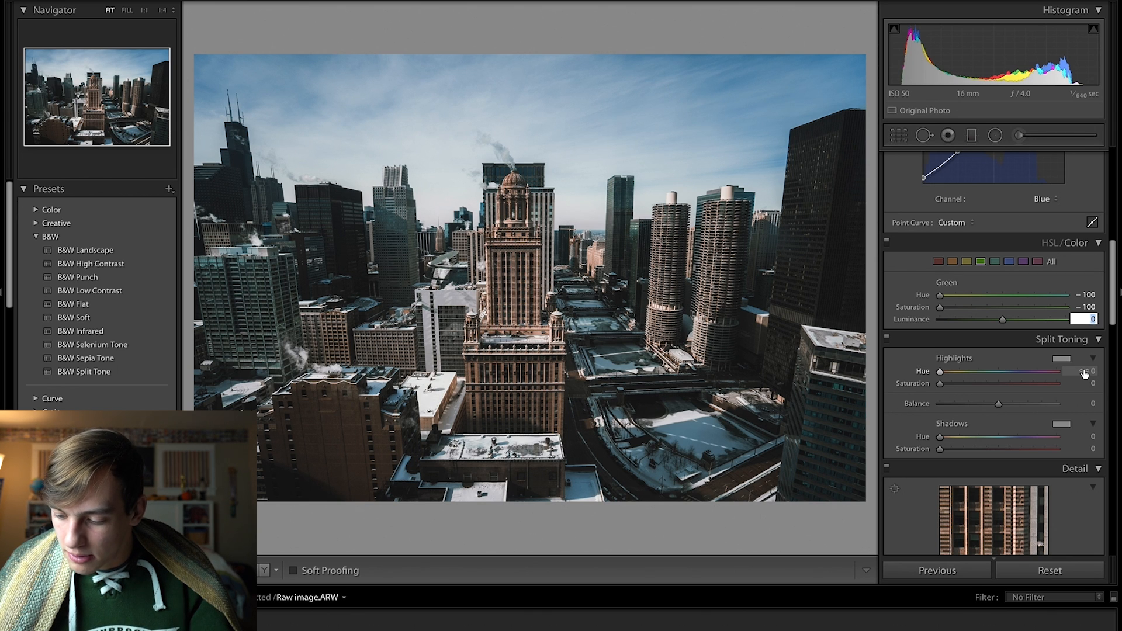
type("4")
key("Return")
- Adjust the aqua colour to hue +10, saturation -28 and luminance +15 in the HSL/Color adjustments
scroll(1021, 427, "down", 1)
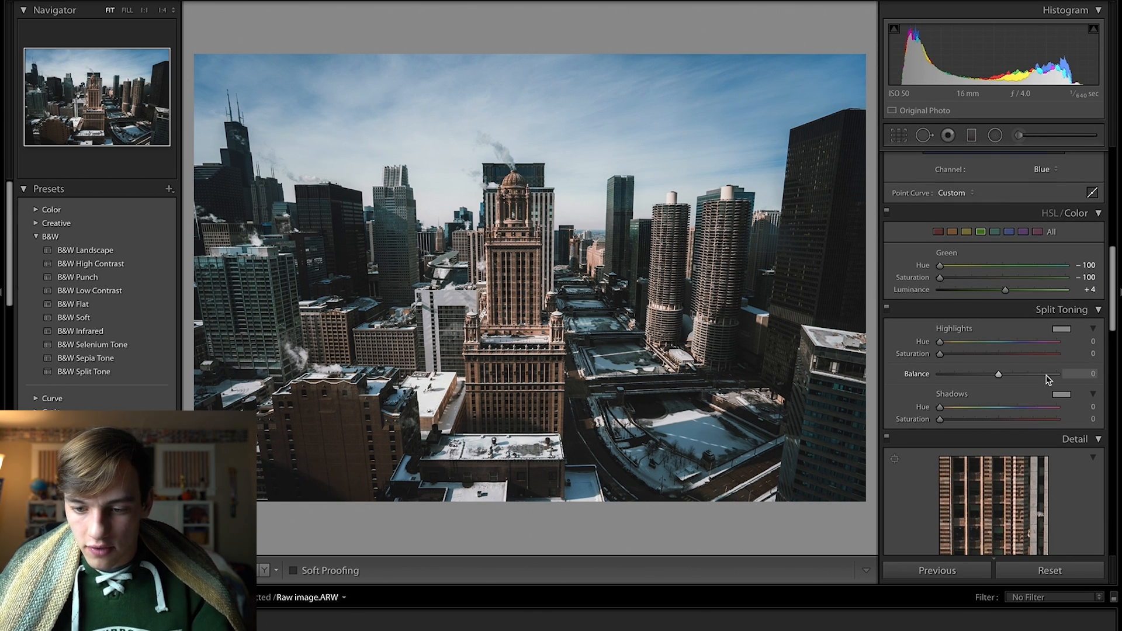
left_click(995, 232)
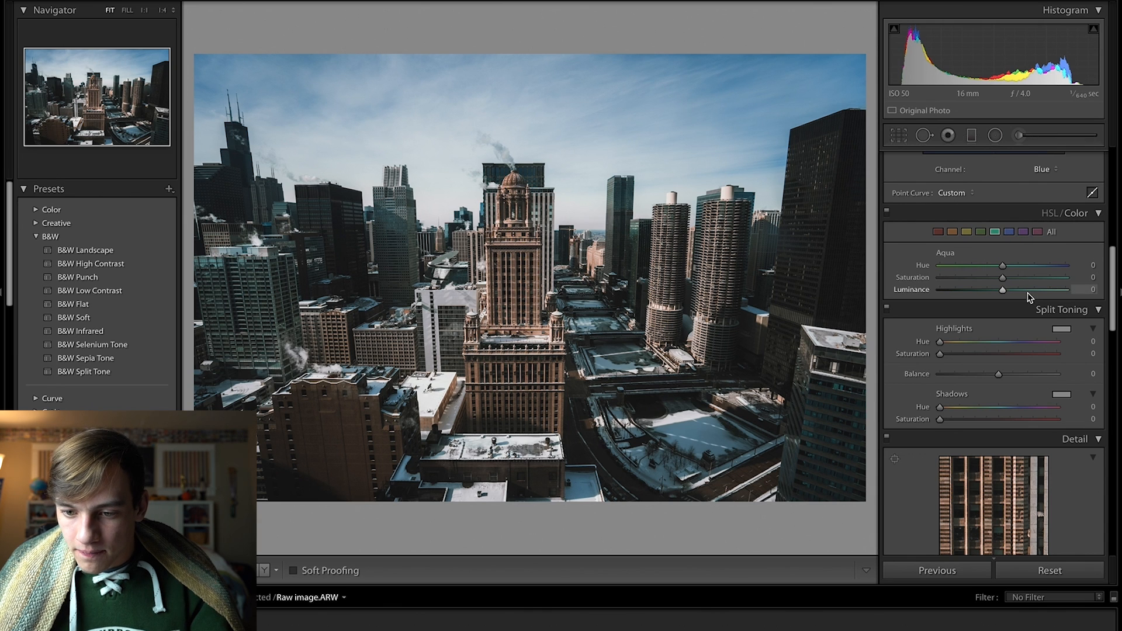
scroll(1030, 297, "up", 1)
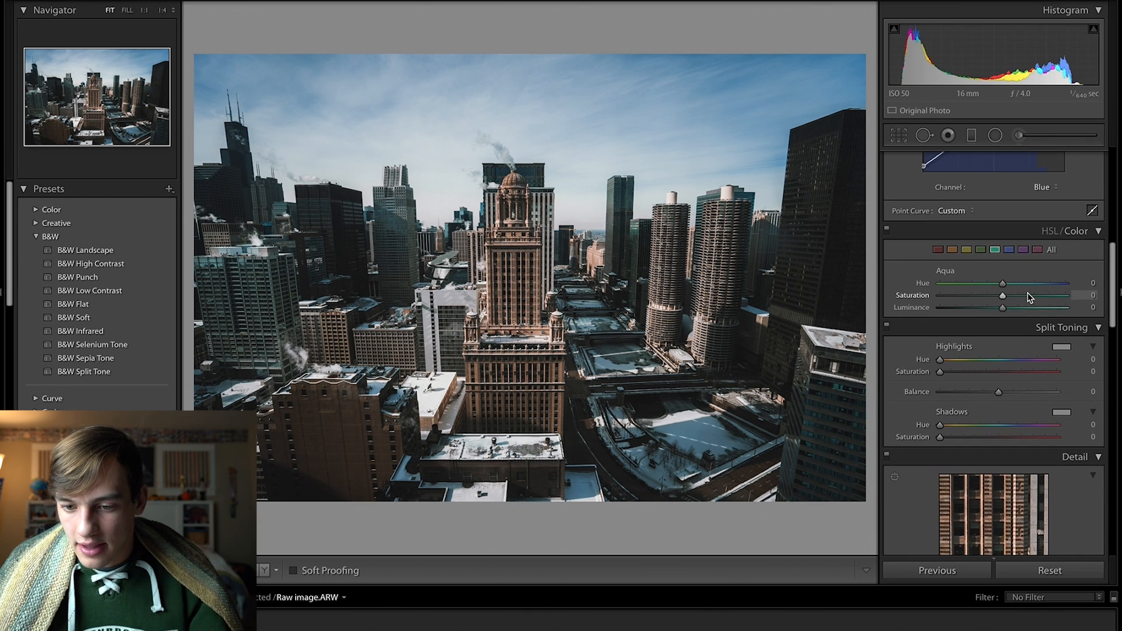
left_click(1085, 282)
type("10")
key("Return")
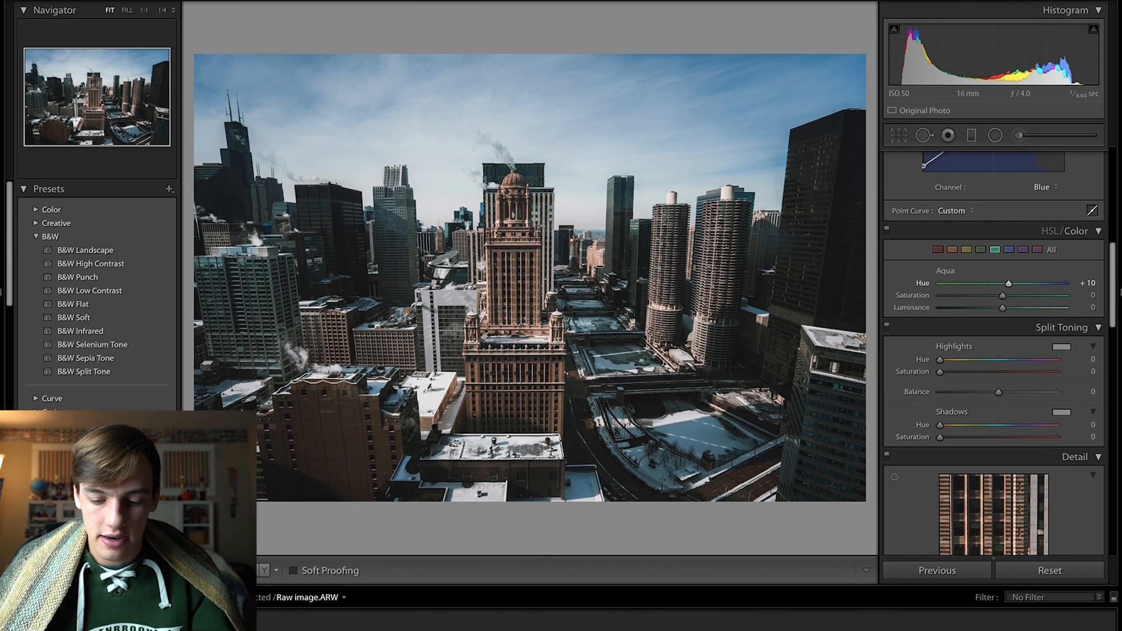
left_click(1092, 295)
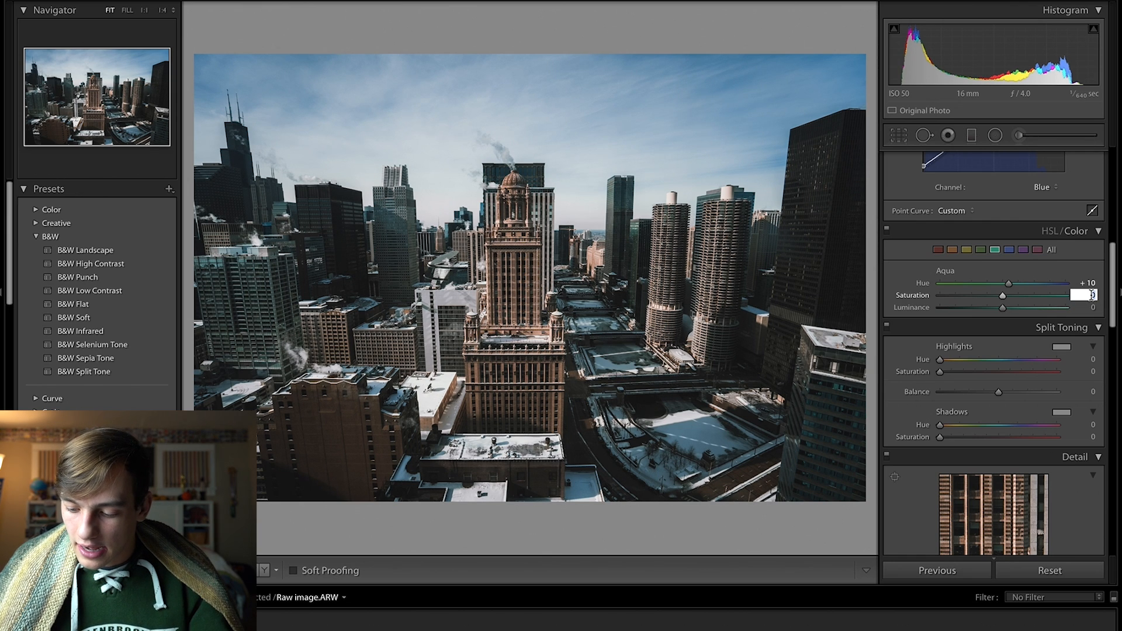
type("-28")
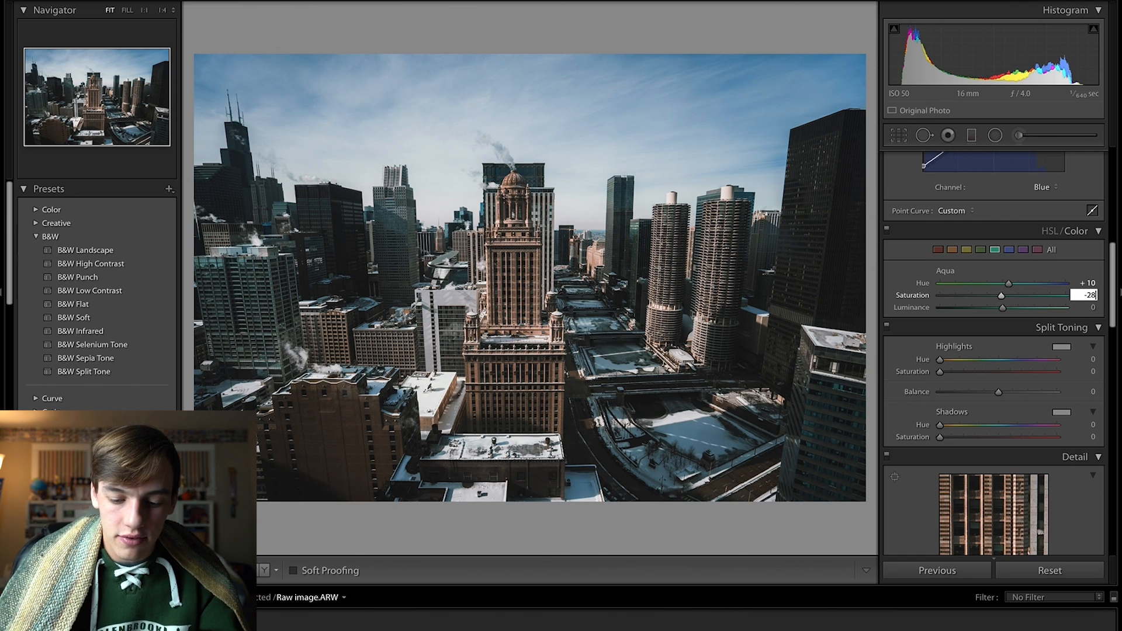
key("Return")
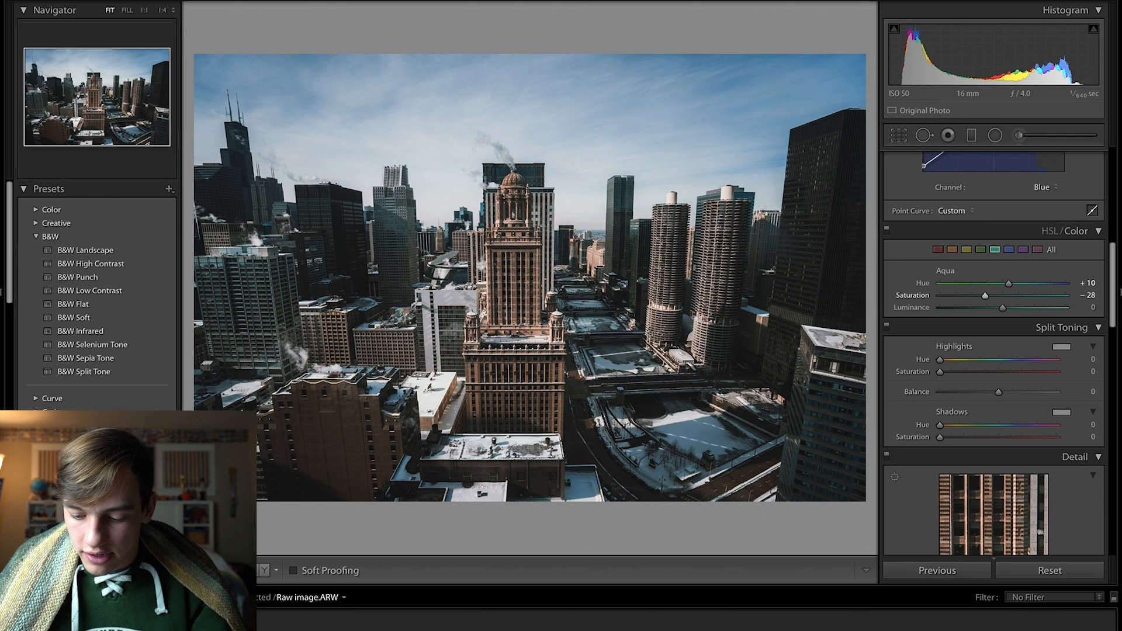
left_click(1090, 305)
type("15")
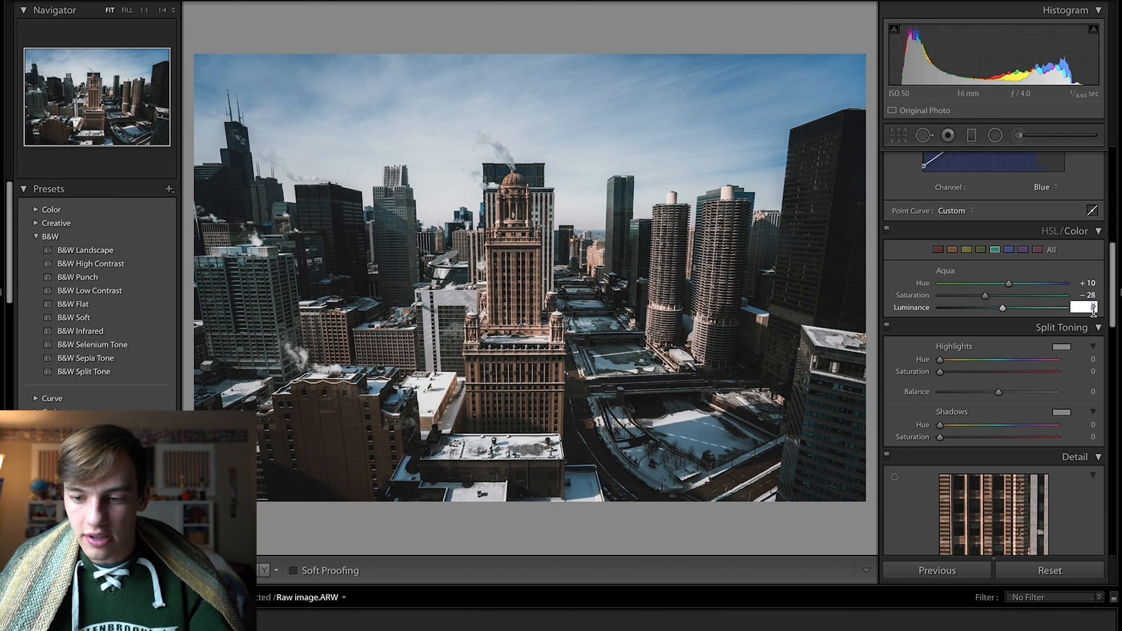
key("Return")
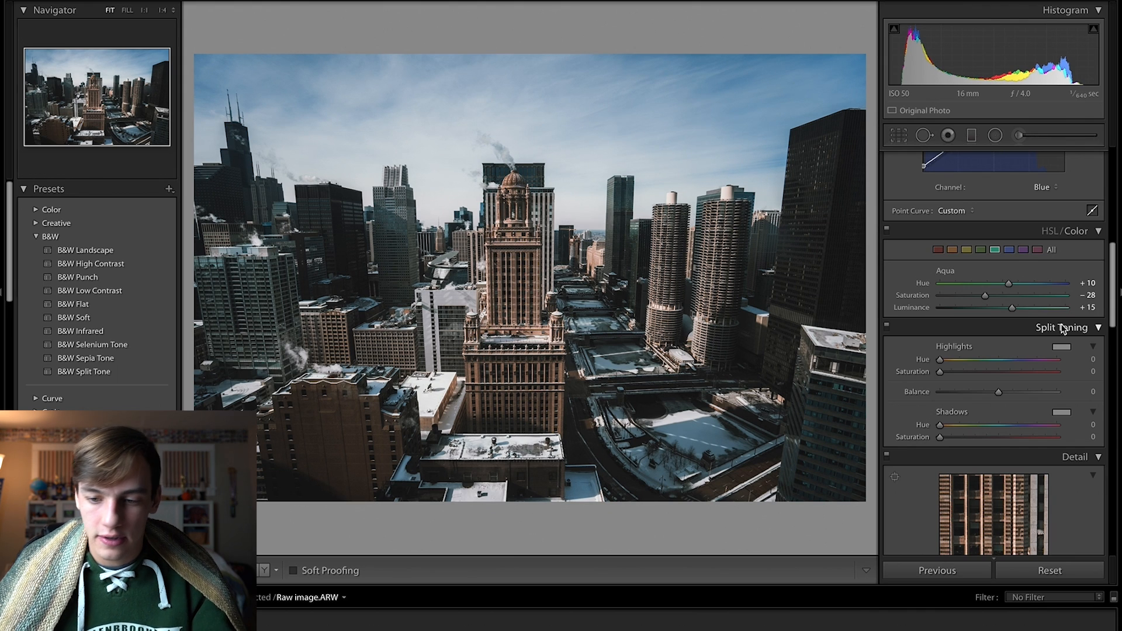
- Set the blue colour's saturation to -73 and its luminance to -16
scroll(1066, 326, "down", 1)
left_click(1009, 220)
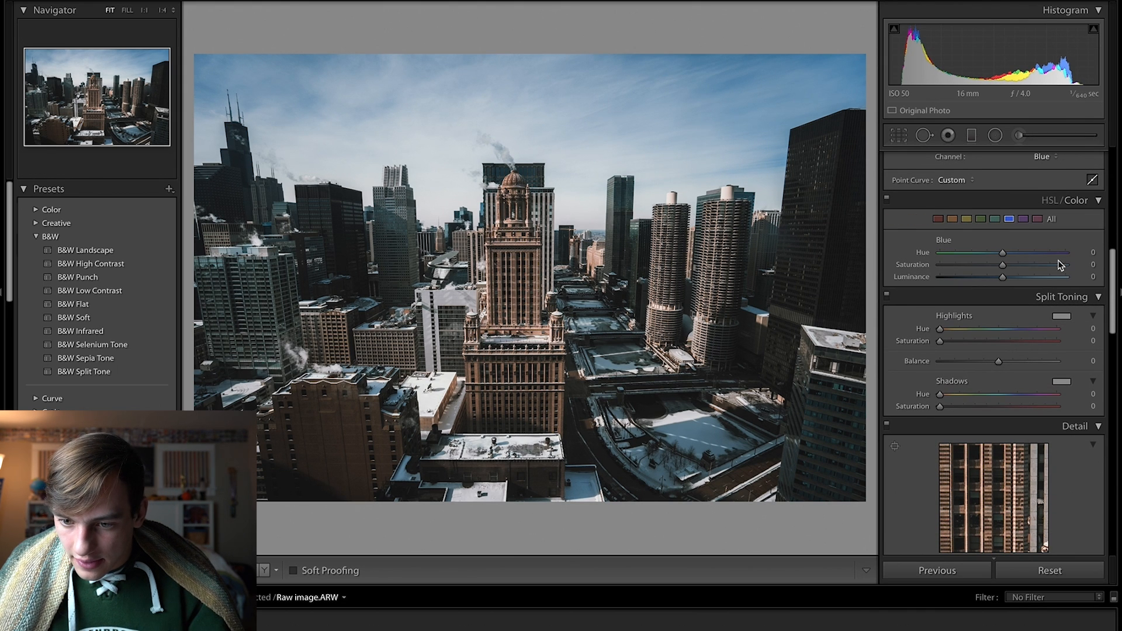
left_click(1093, 265)
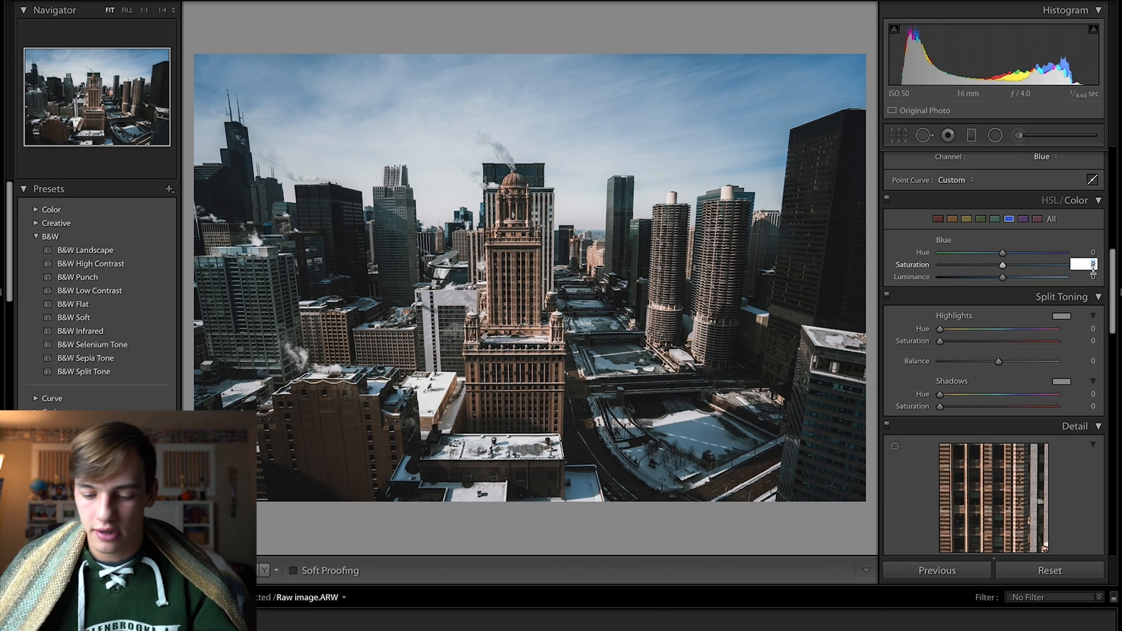
key("BackSpace")
type("-73")
key("Return")
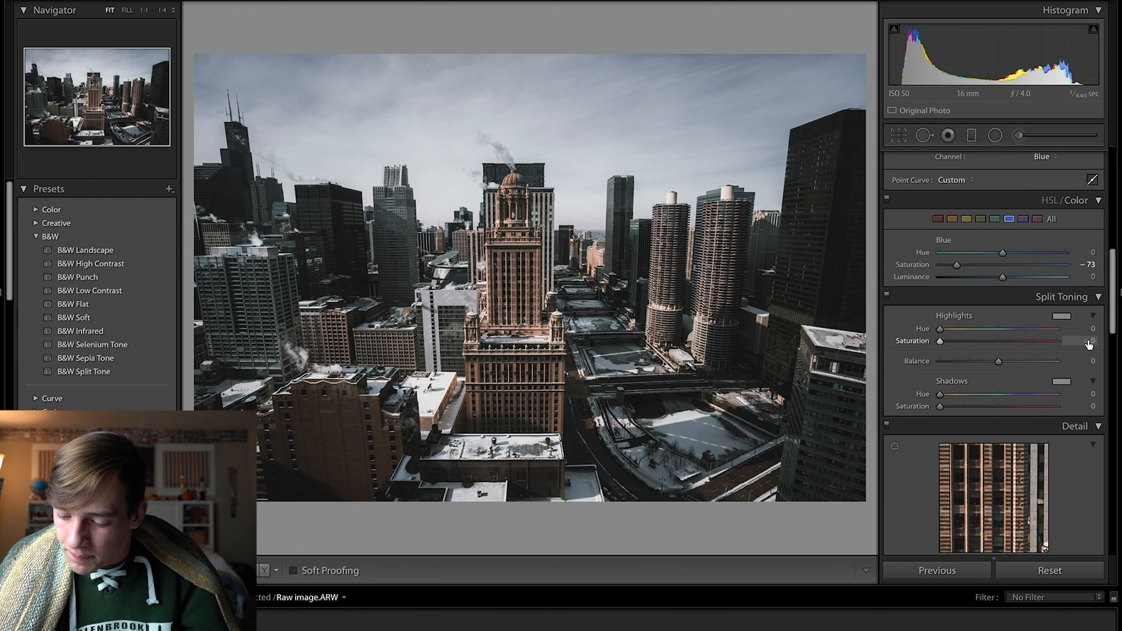
left_click(1085, 276)
type("- 16")
key("Return")
- Adjust the purple colour to hue +20, saturation -100 and luminance -15
scroll(1090, 416, "down", 2)
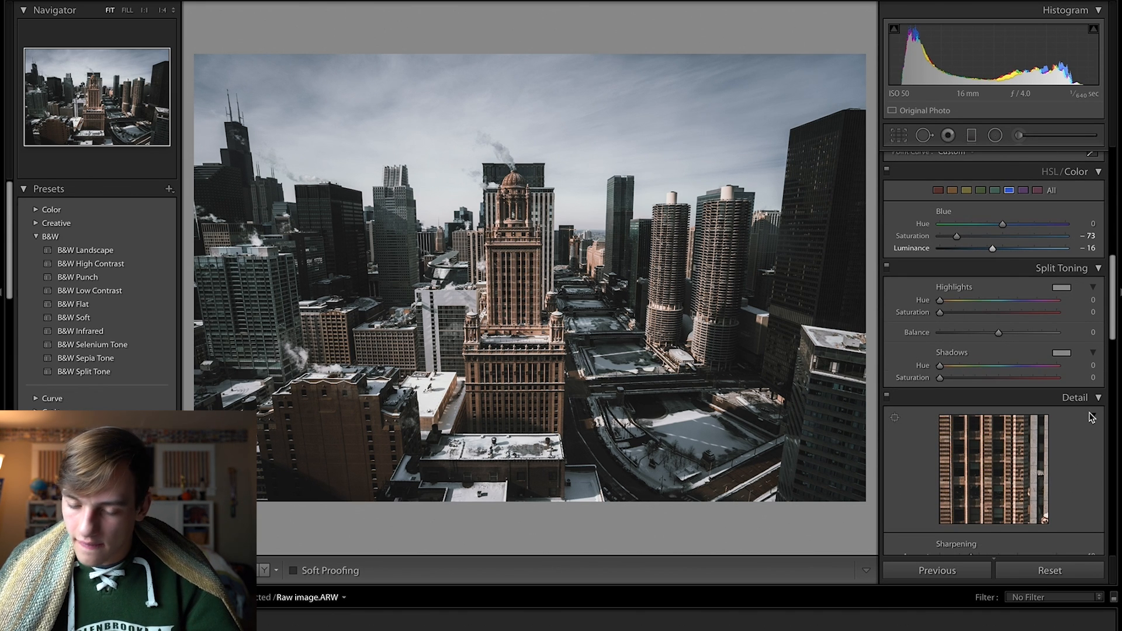
left_click(1023, 190)
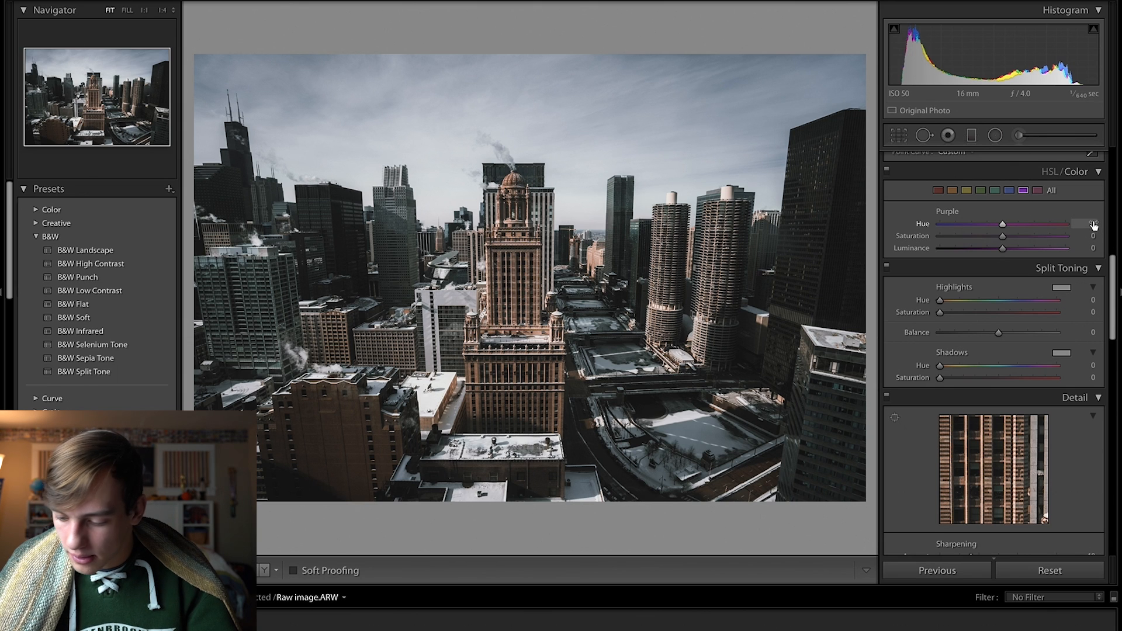
left_click(1094, 224)
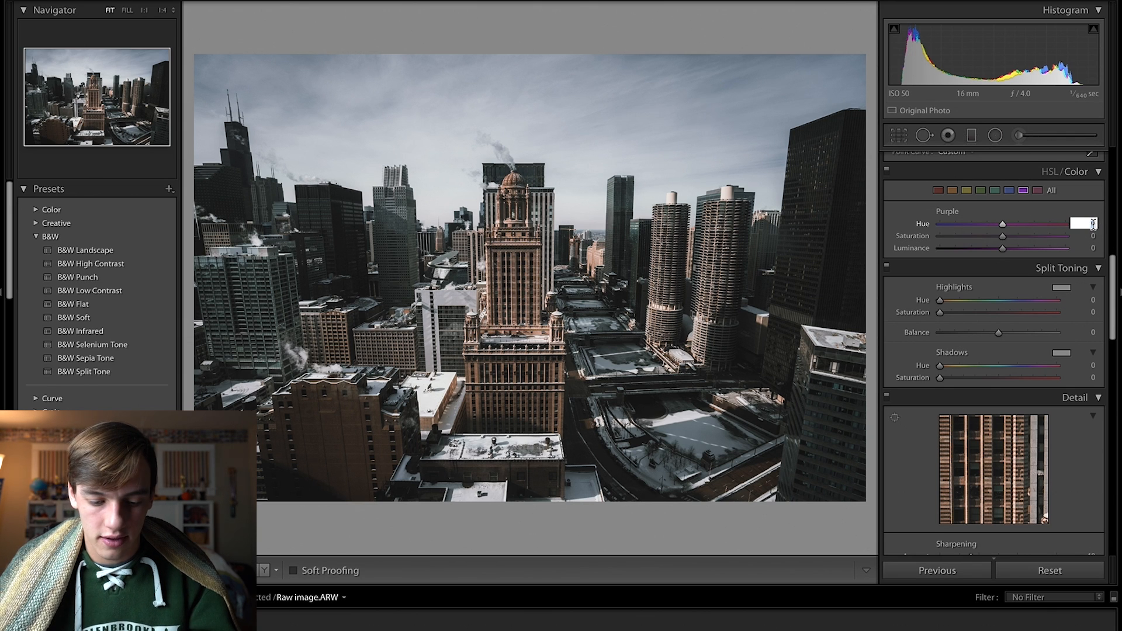
type("20")
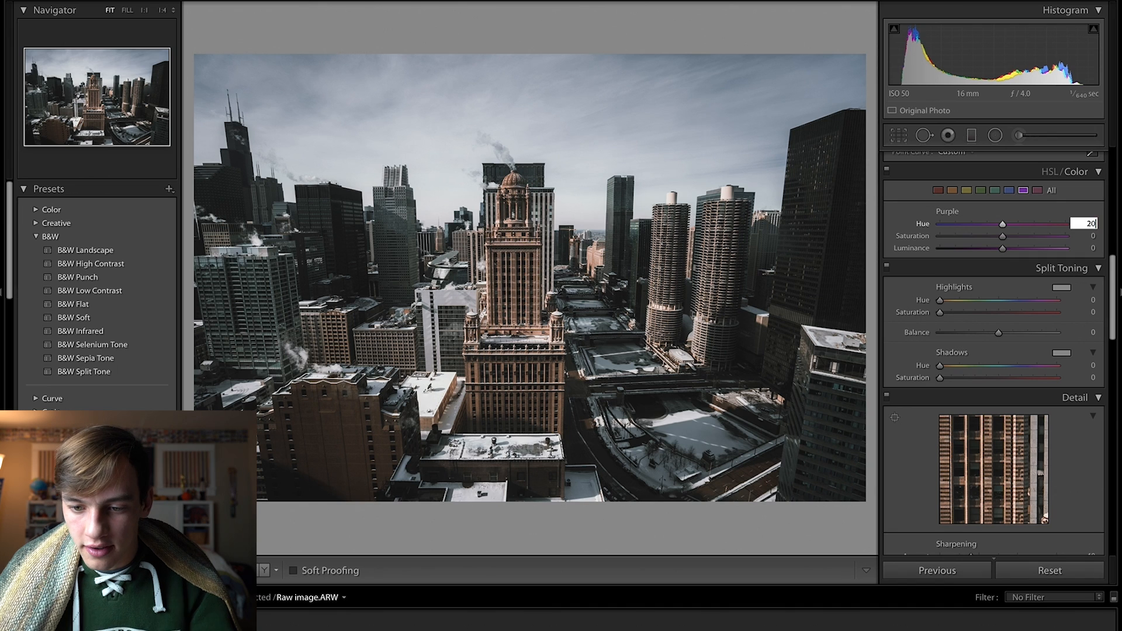
key("Tab")
type("-100")
key("Return")
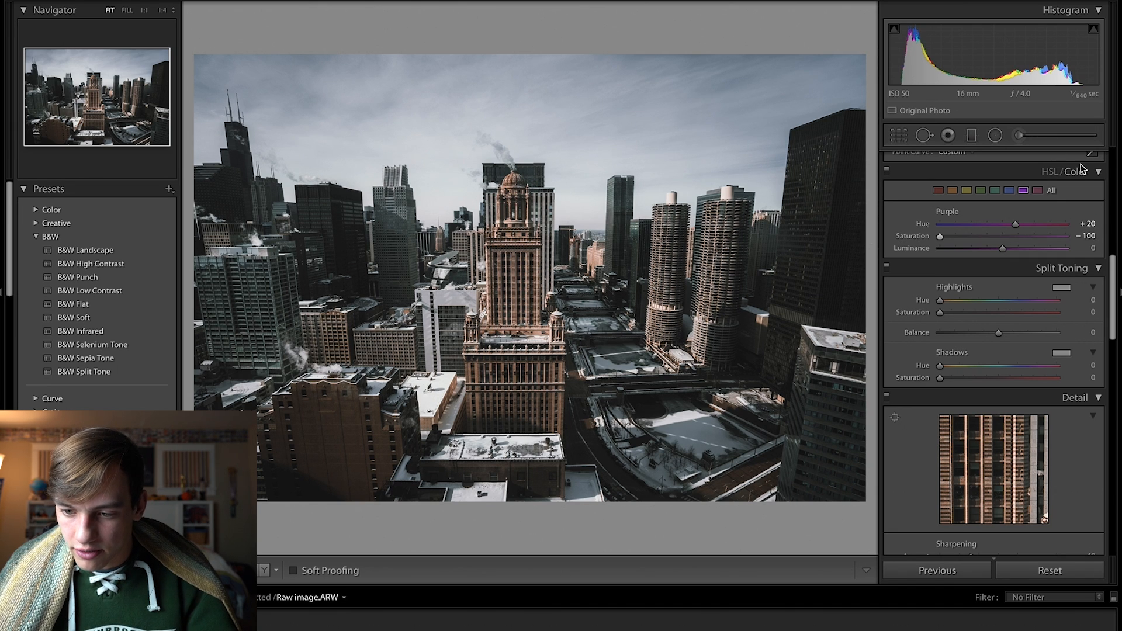
left_click(1093, 248)
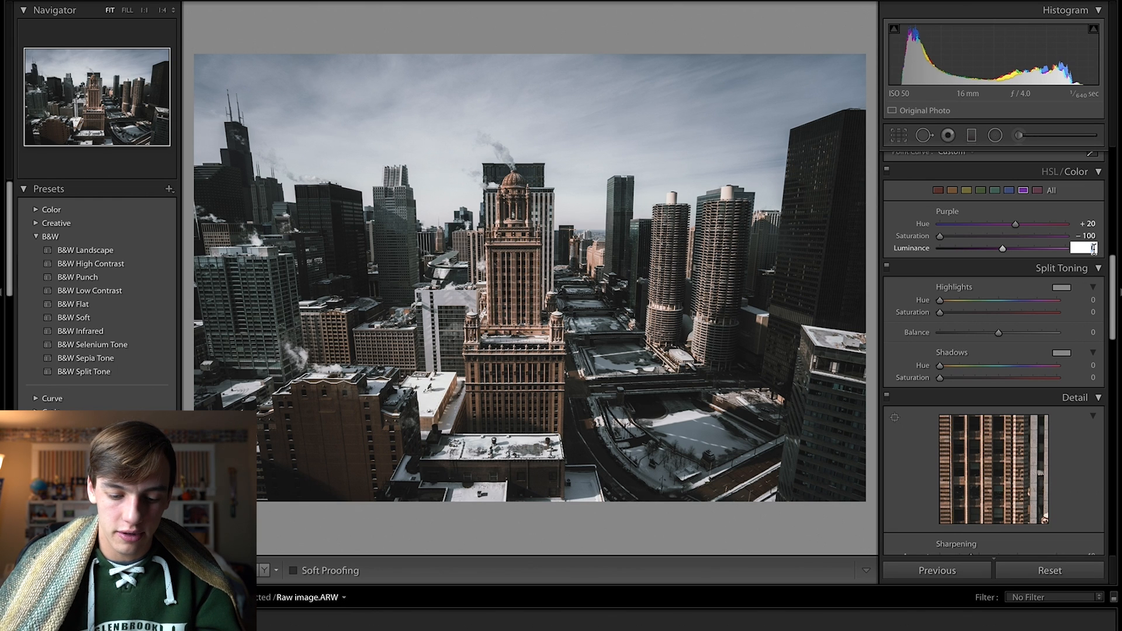
type("-15")
key("Return")
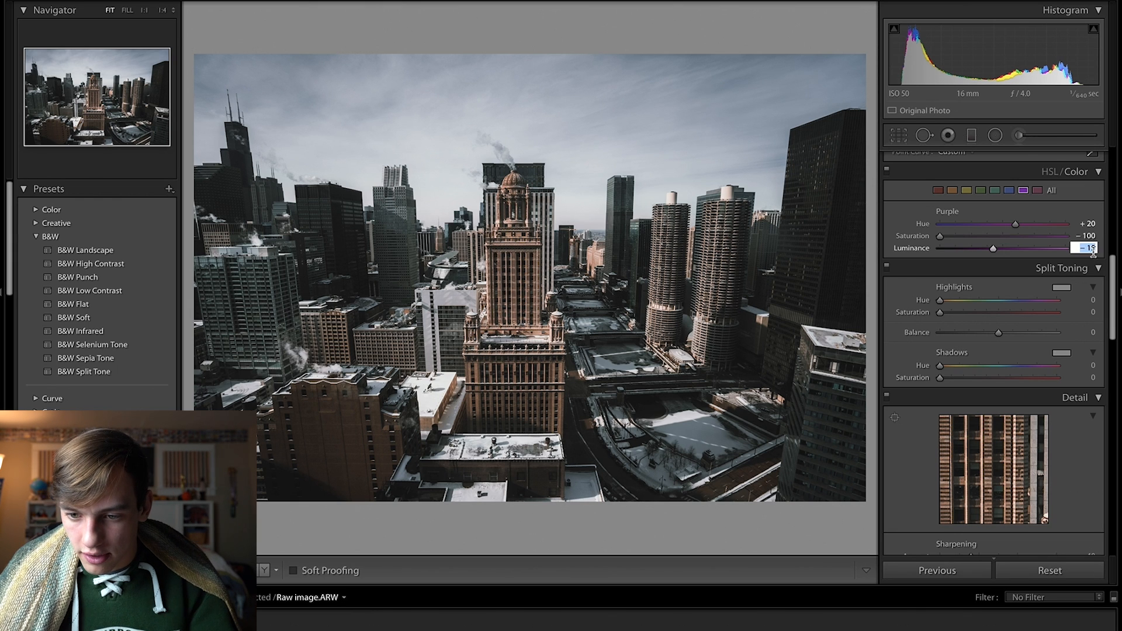
- Switch the HSL/Color adjustments to the magenta colour
left_click(1038, 191)
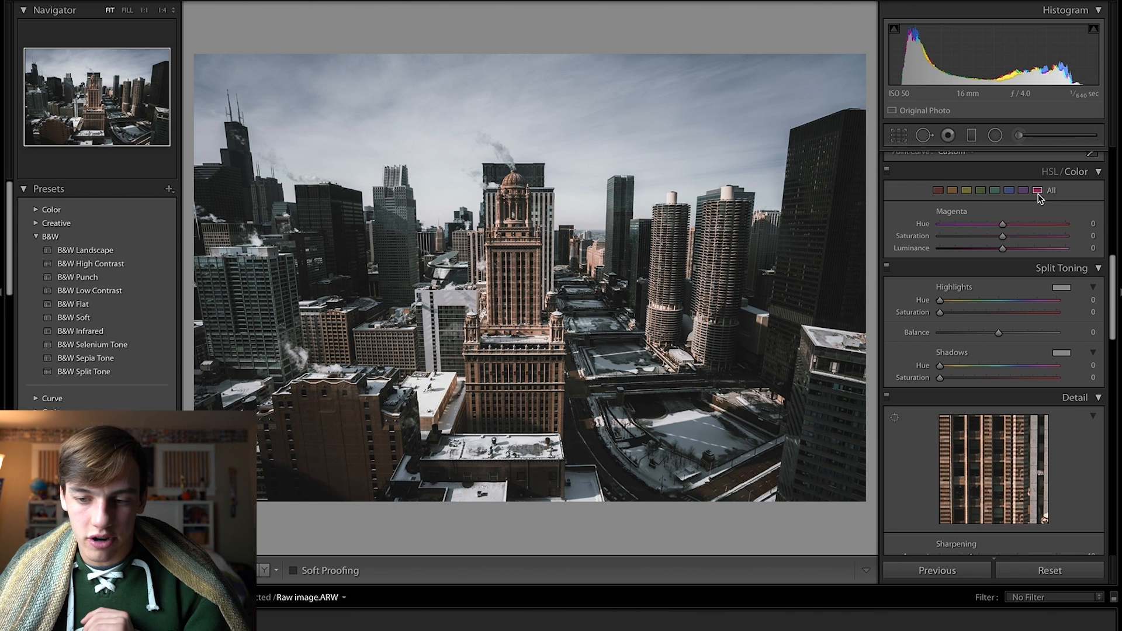
left_click(1094, 224)
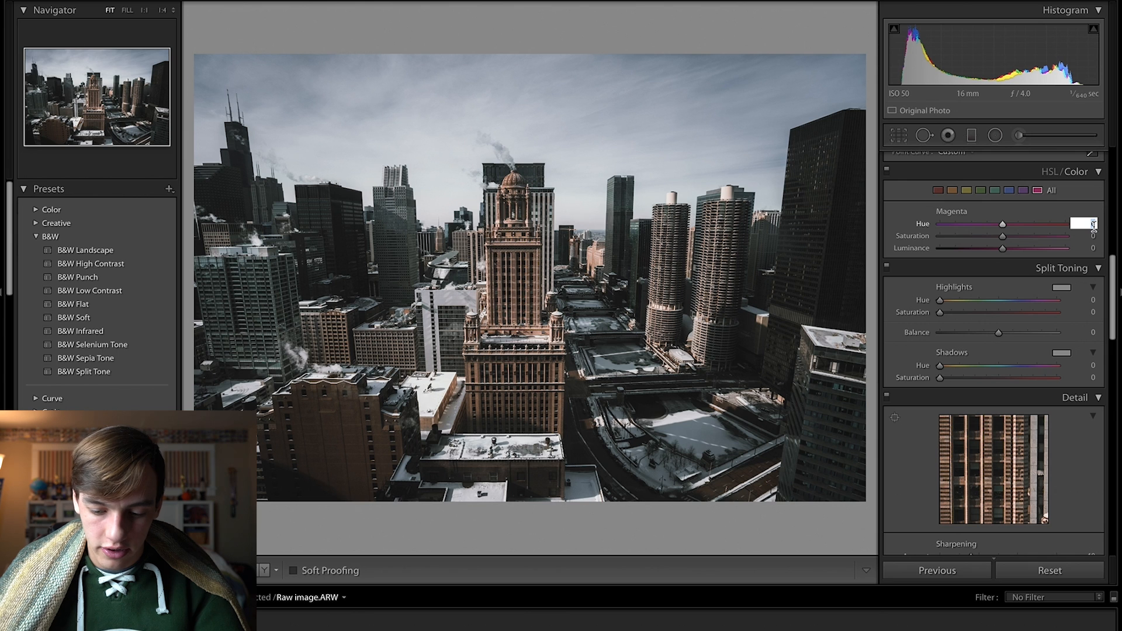
type("=3")
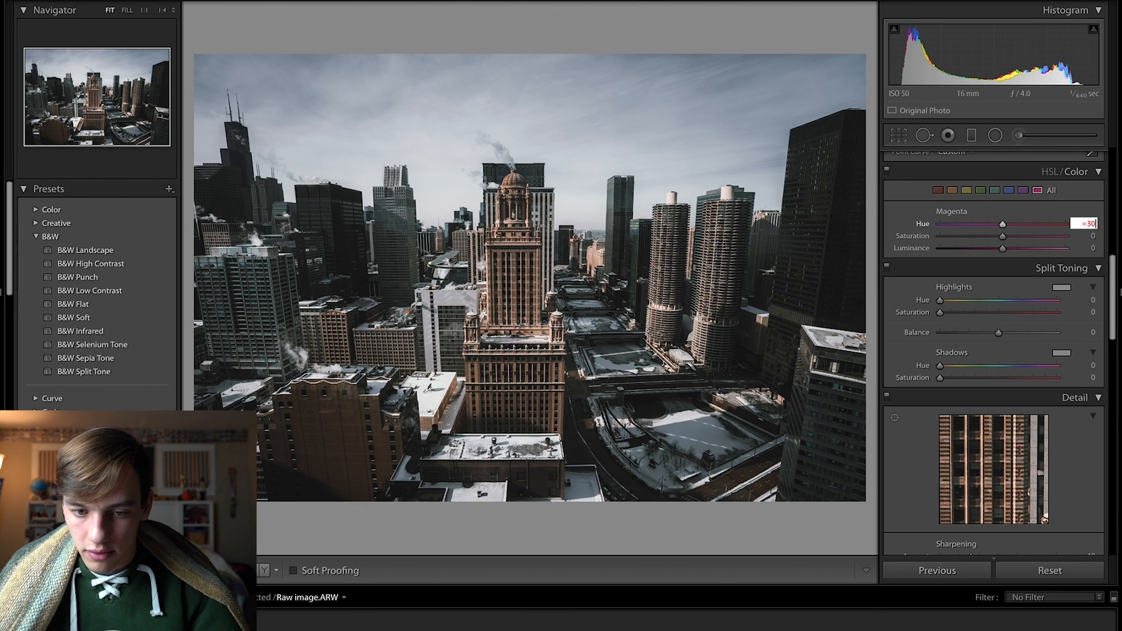
key("Return")
key("BackSpace")
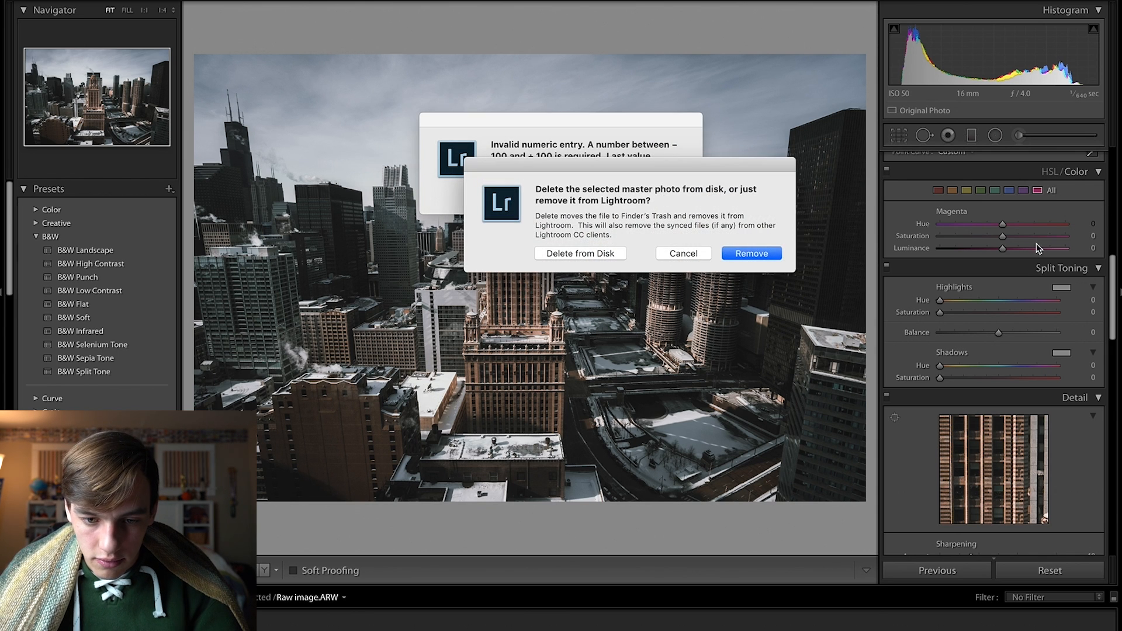
left_click(688, 256)
left_click(665, 196)
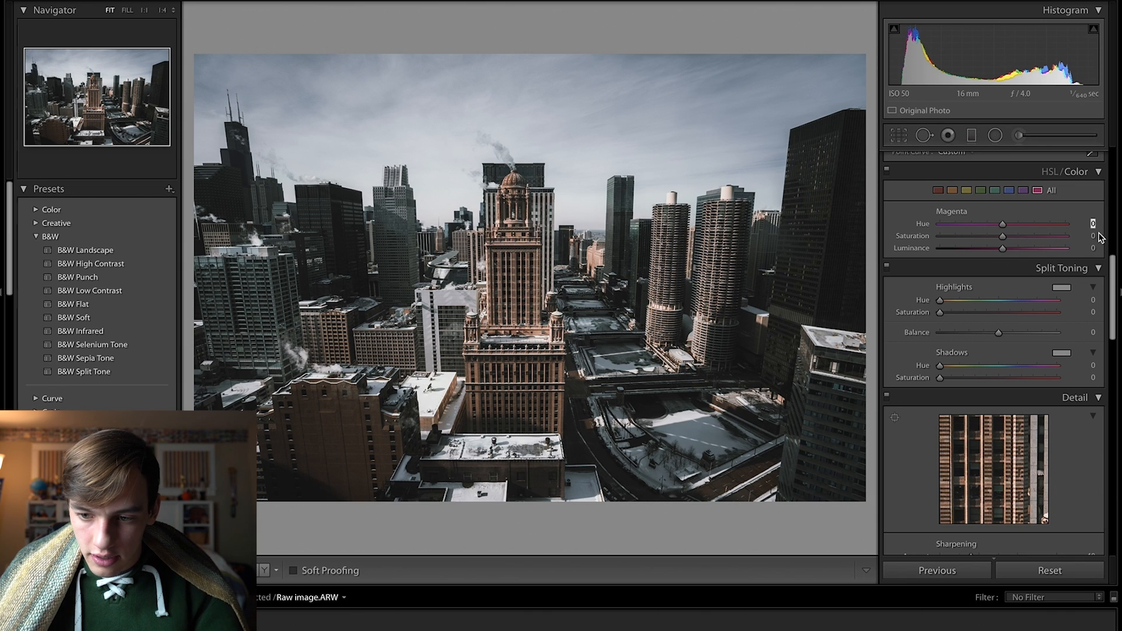
key("3")
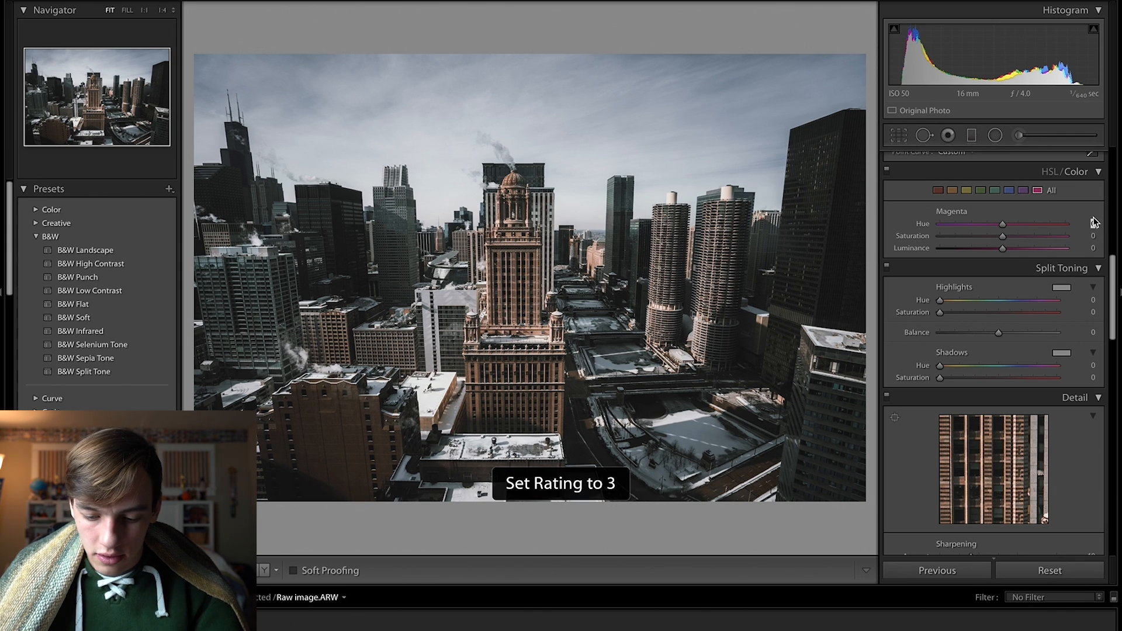
- Set the magenta colour's hue to +30 and its saturation to -100
left_click(1094, 223)
type("30")
key("Return")
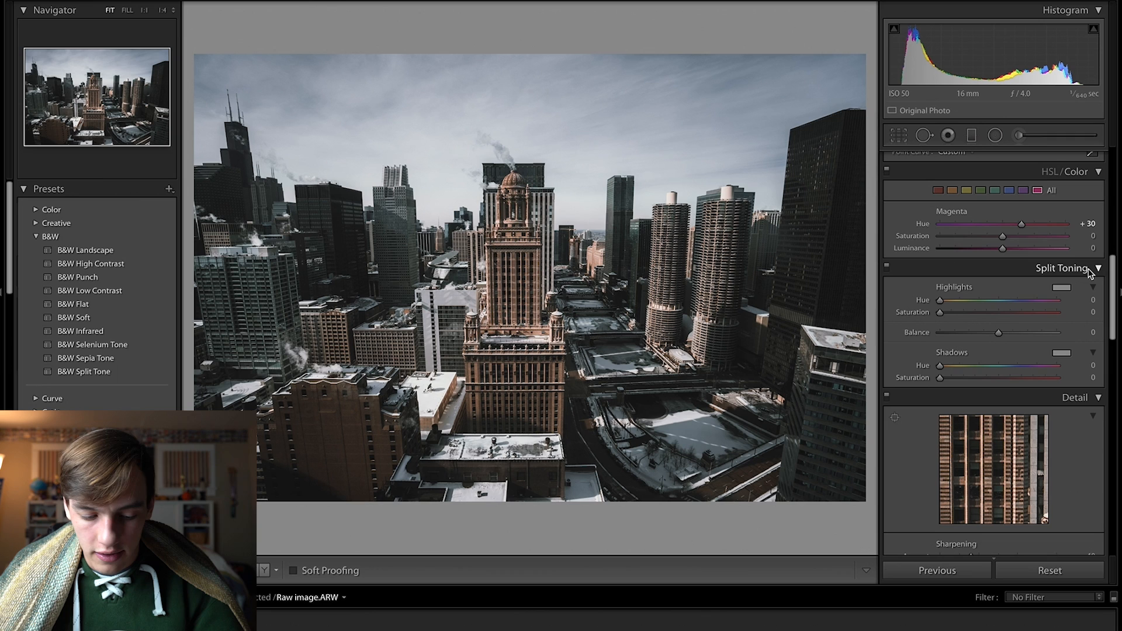
left_click(1092, 235)
type("-100")
key("Return")
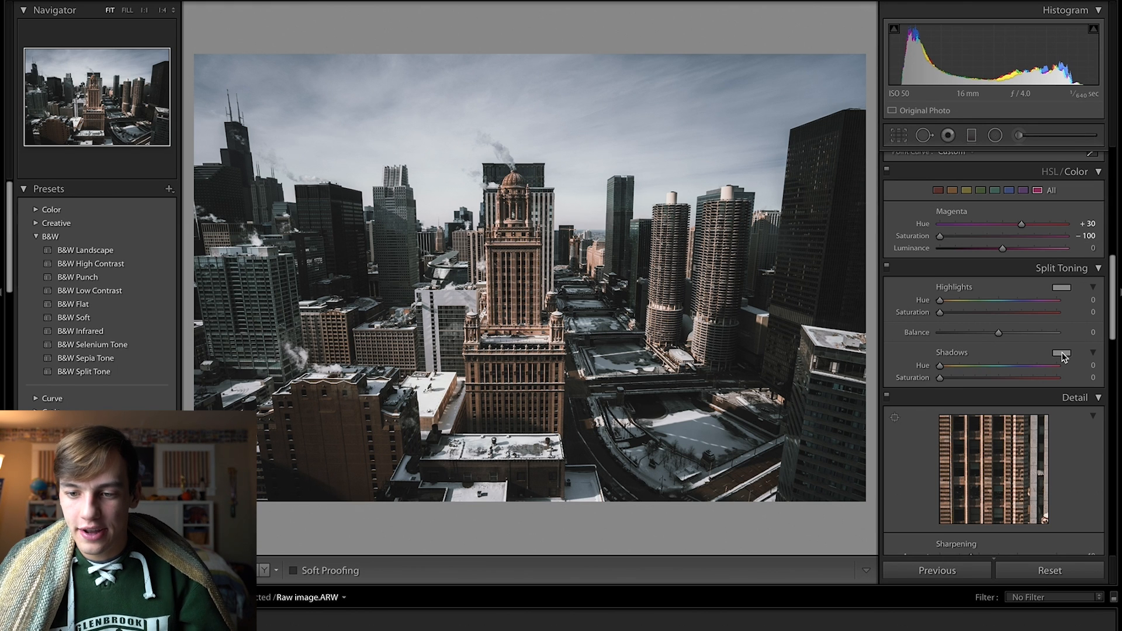
- Apply split toning to the highlights with hue 178 and saturation 7
scroll(1063, 358, "down", 4)
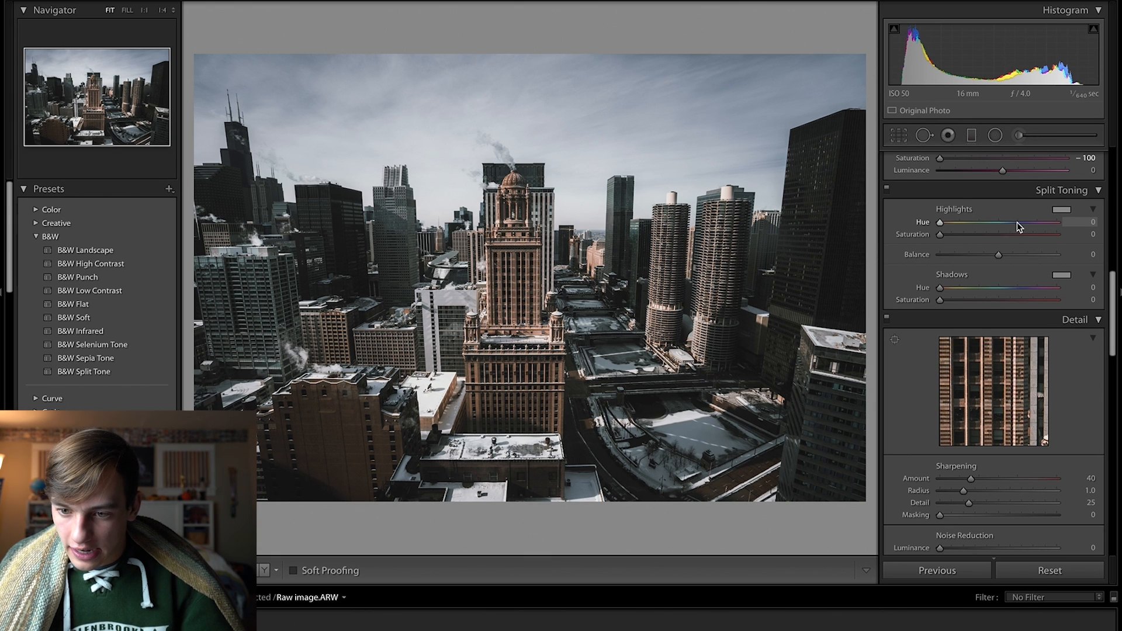
left_click(1093, 223)
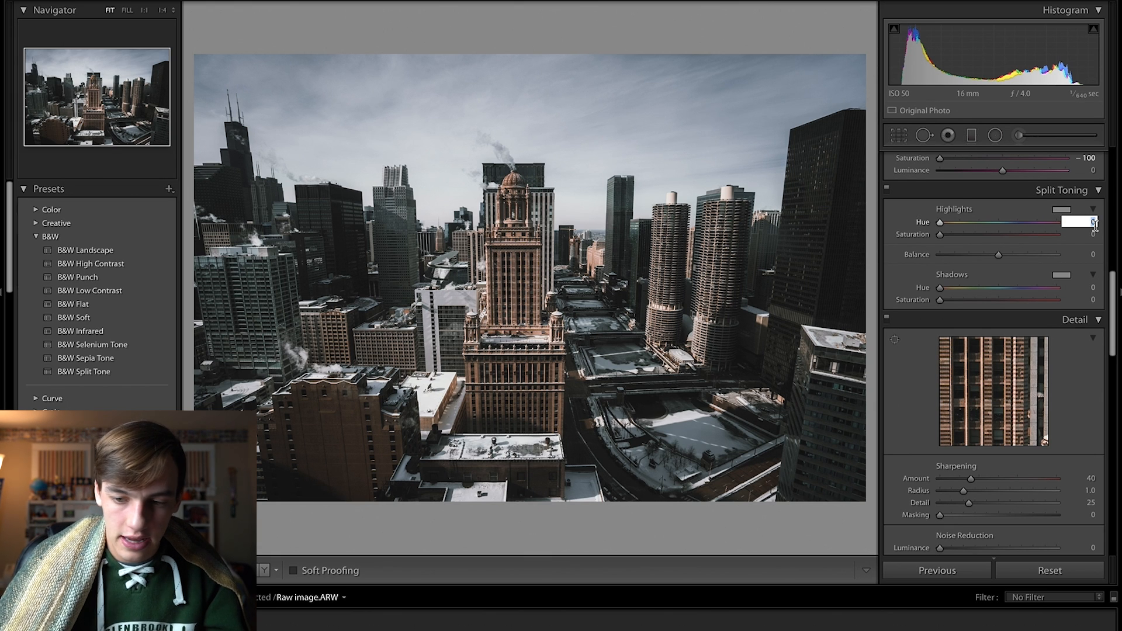
type("178")
key("Return")
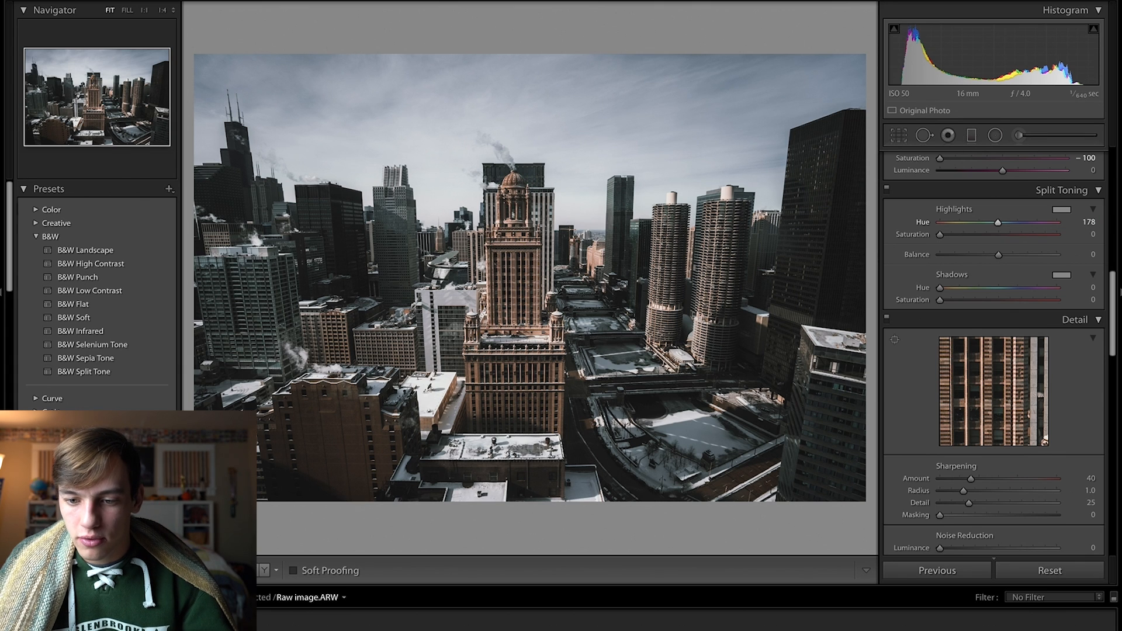
double_click(947, 235)
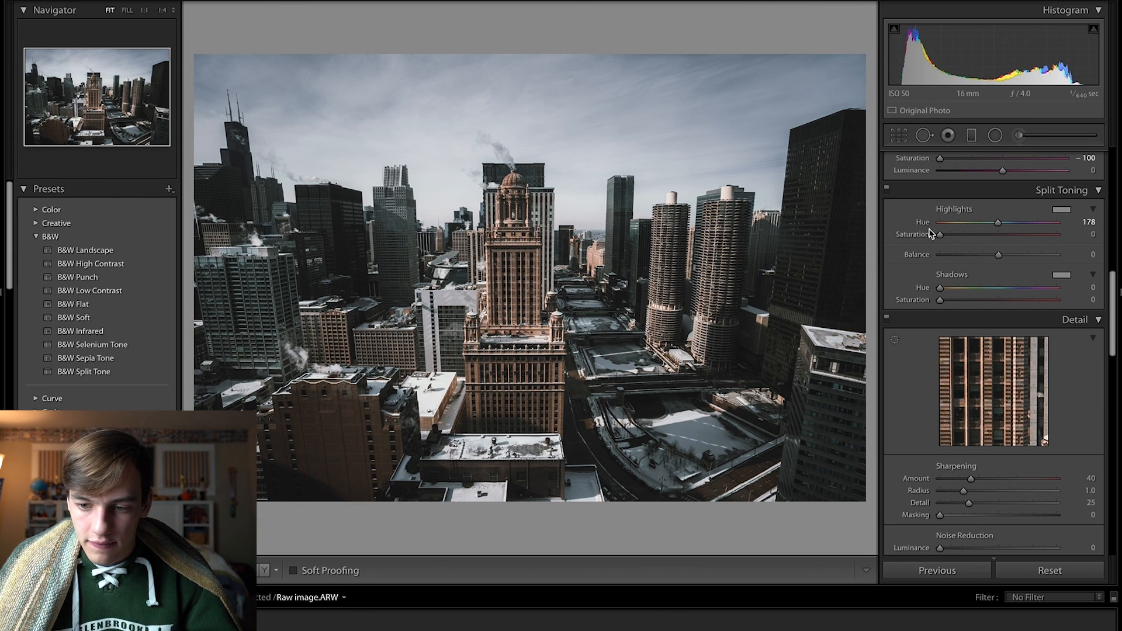
left_click_drag(939, 235, 947, 236)
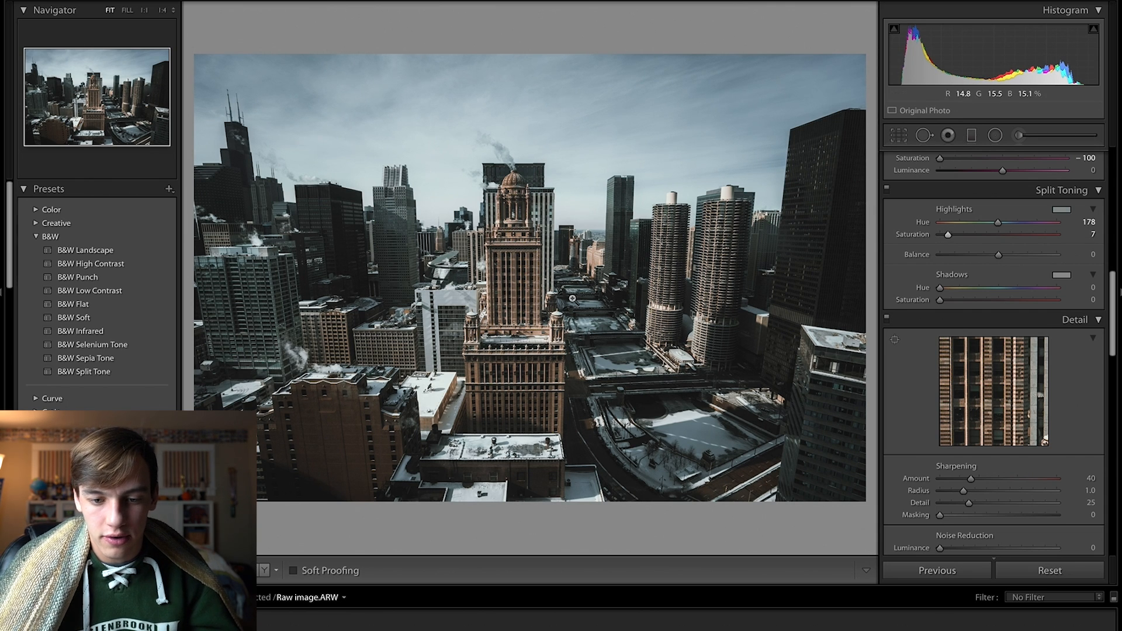
- Examine the toned photo up close at 1:1 around the domed central tower and the sky, and return to the full view
left_click(589, 310)
left_click_drag(588, 310, 564, 307)
left_click(565, 307)
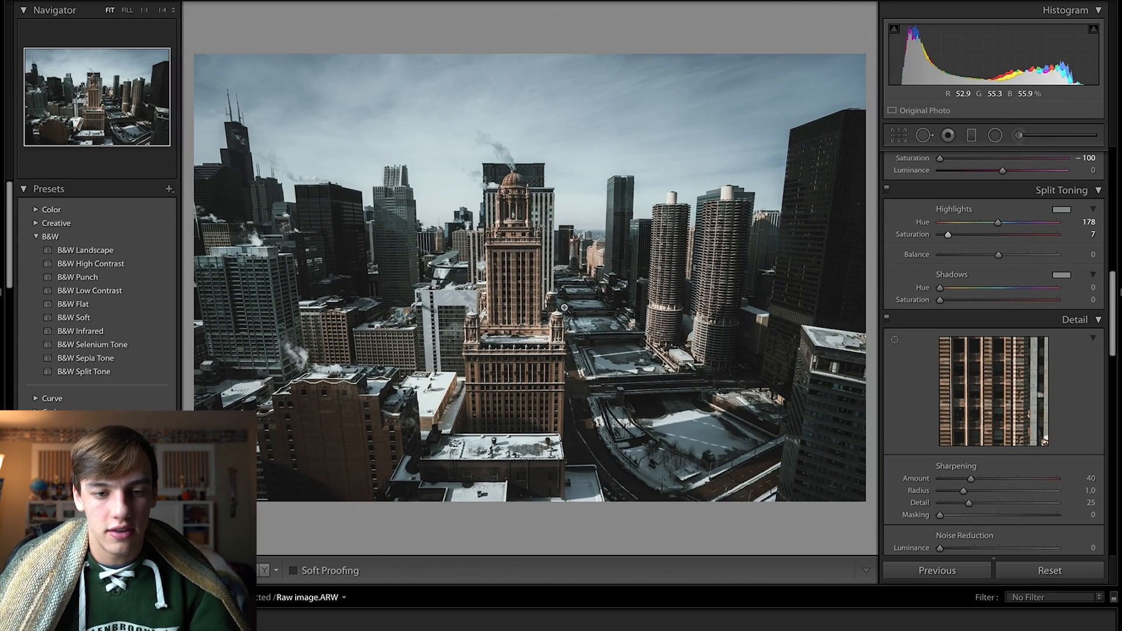
left_click(556, 264)
left_click_drag(463, 73, 540, 409)
left_click_drag(472, 339, 516, 221)
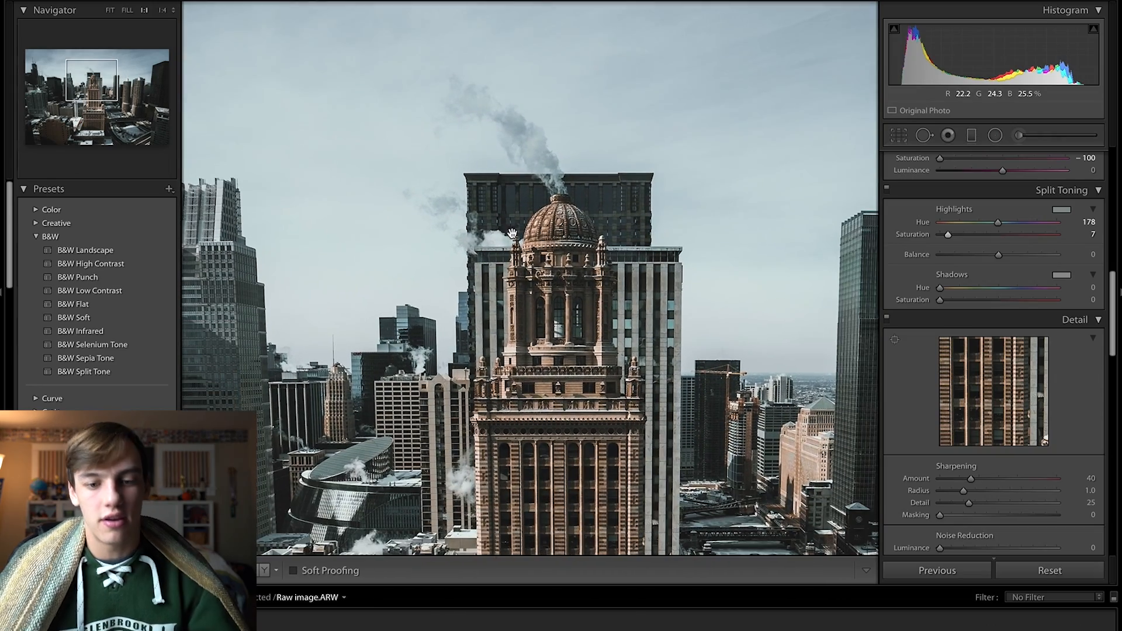
left_click(550, 306)
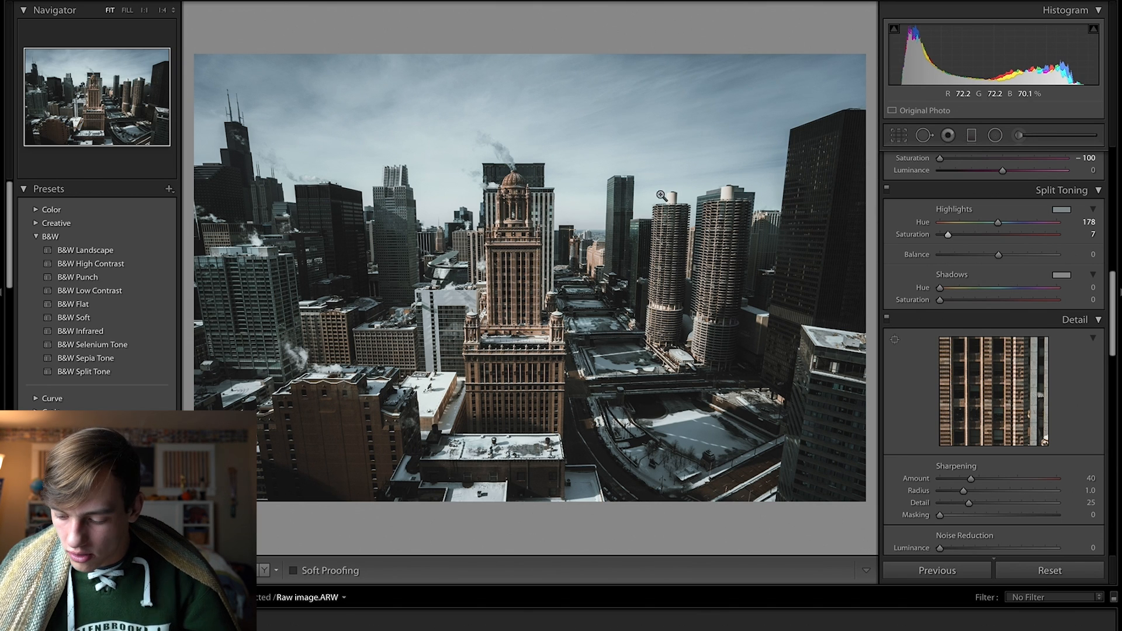
- Apply split toning to the shadows with hue 246 and saturation 11
left_click(1090, 289)
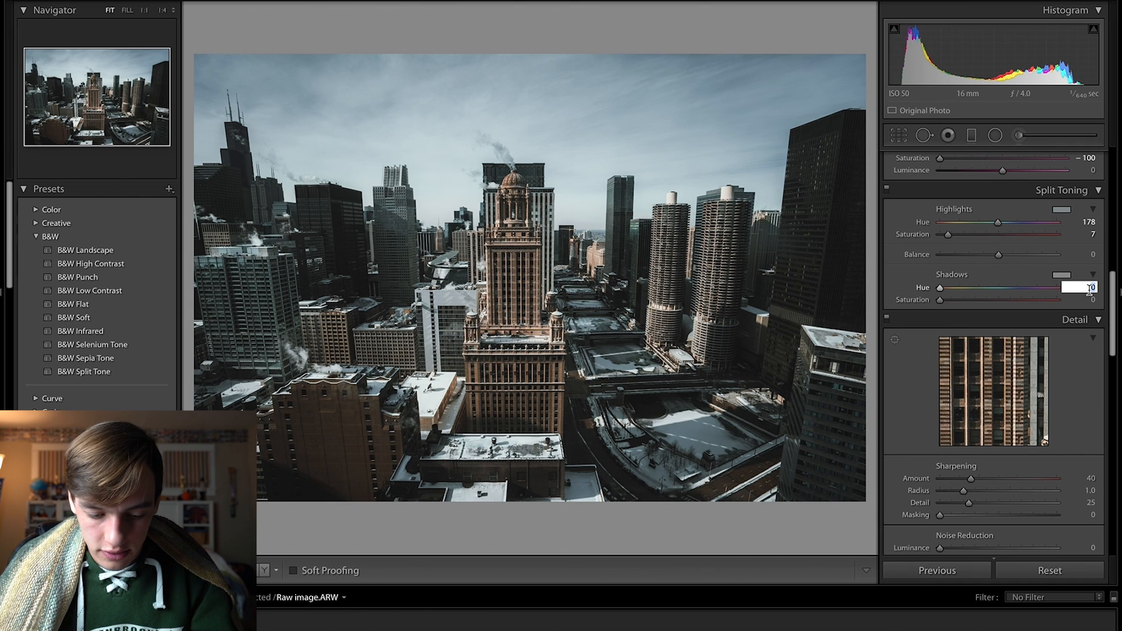
type("246")
key("Return")
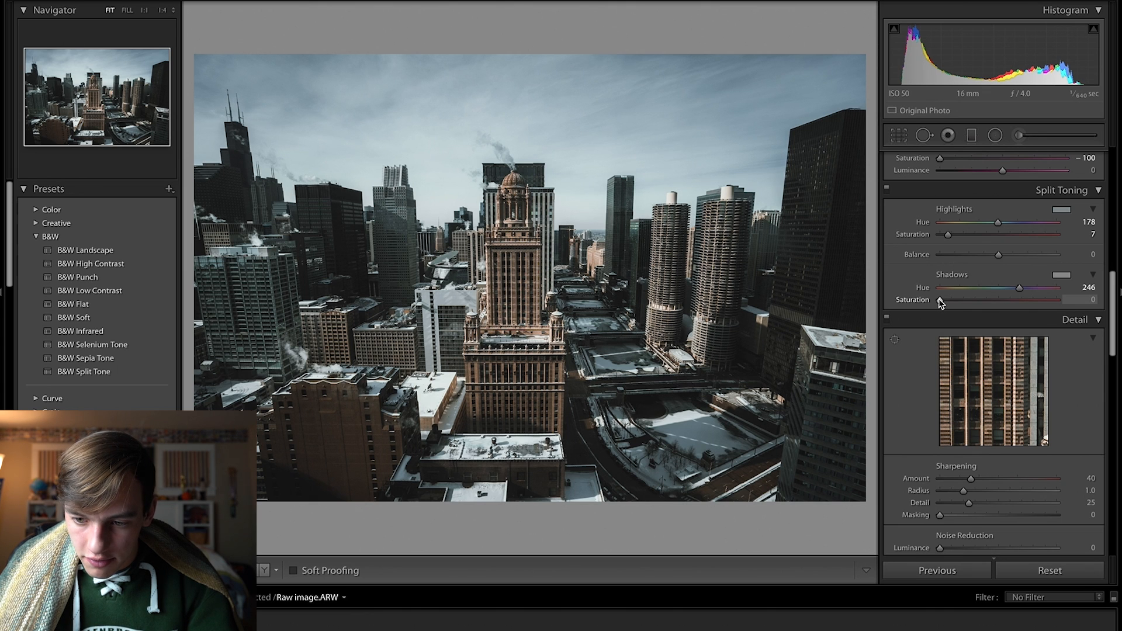
left_click_drag(942, 302, 953, 304)
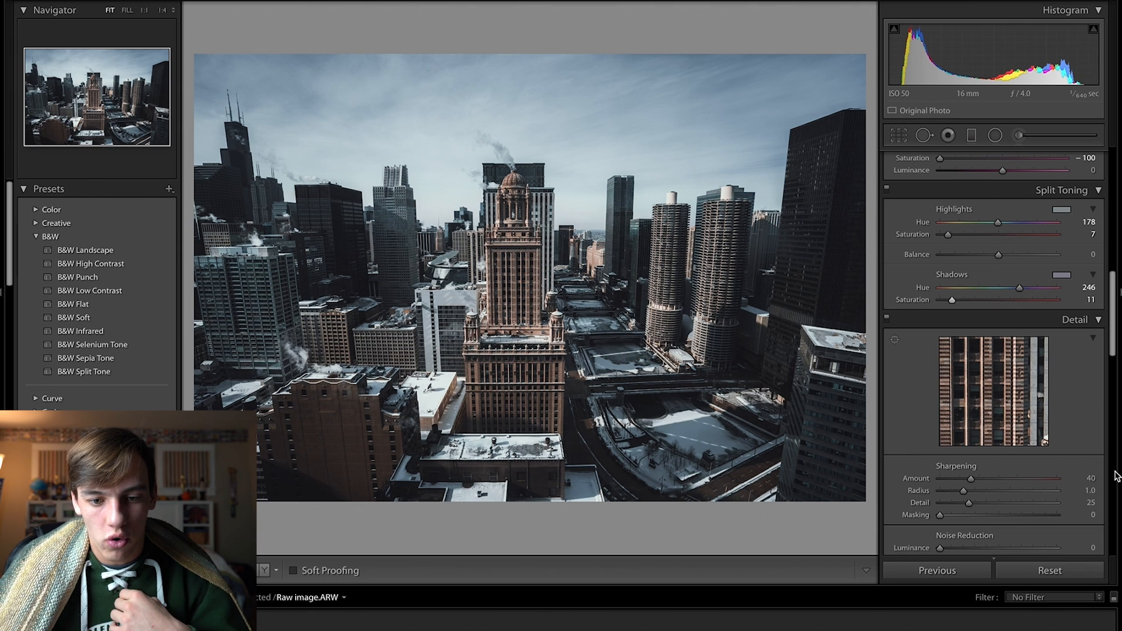
- Set the sharpening amount to 10 in the Detail adjustments
scroll(1116, 476, "down", 3)
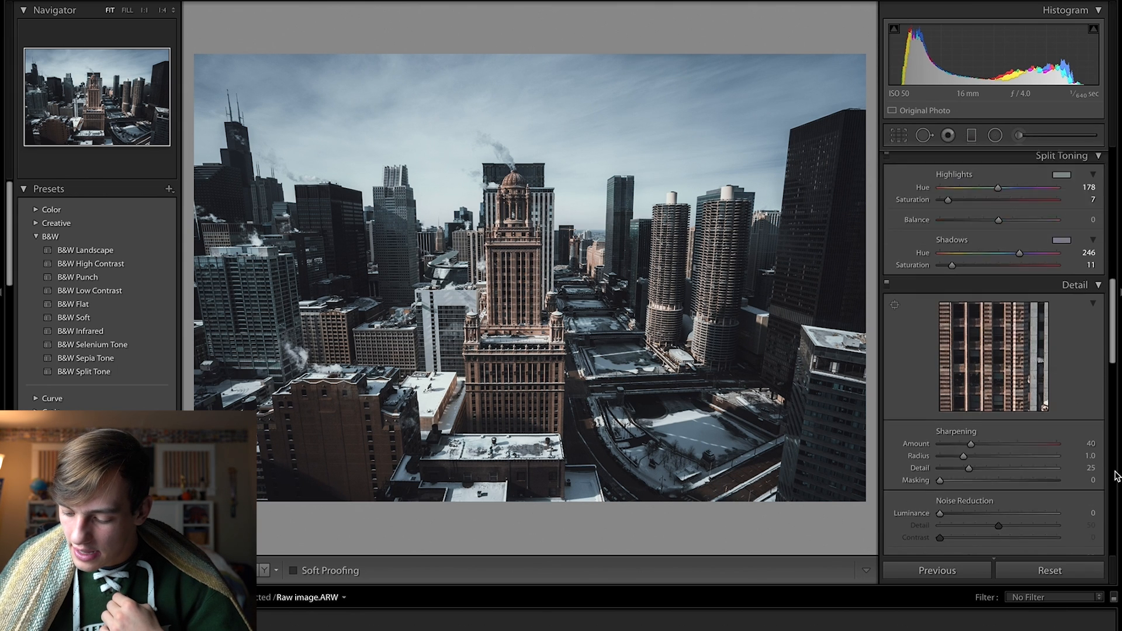
scroll(1117, 477, "down", 1)
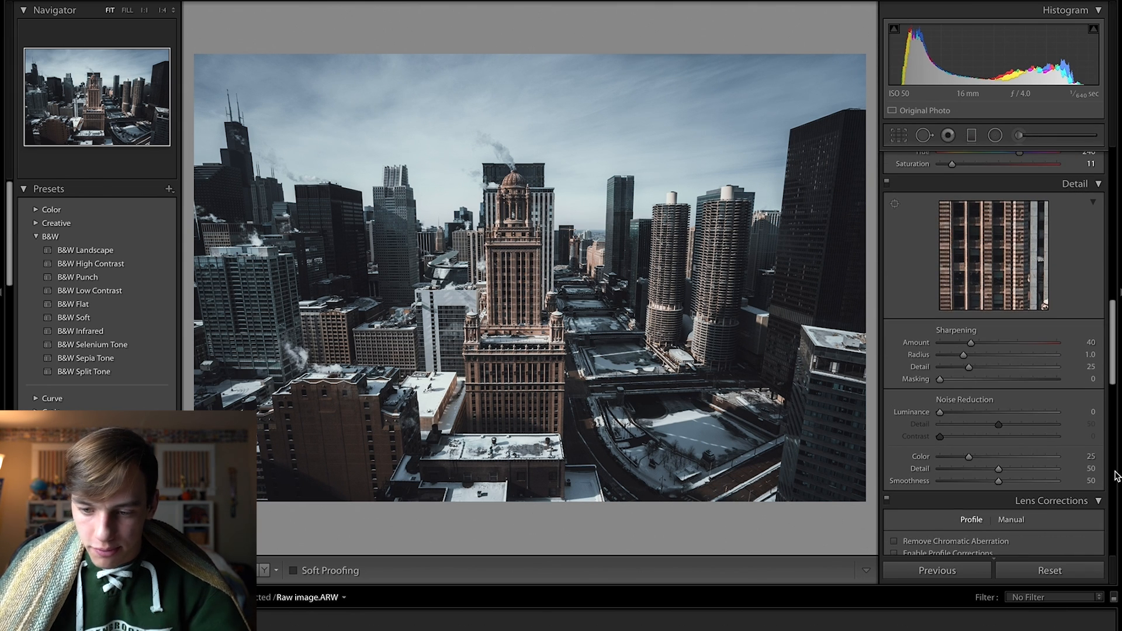
left_click(1091, 342)
type("10")
key("Return")
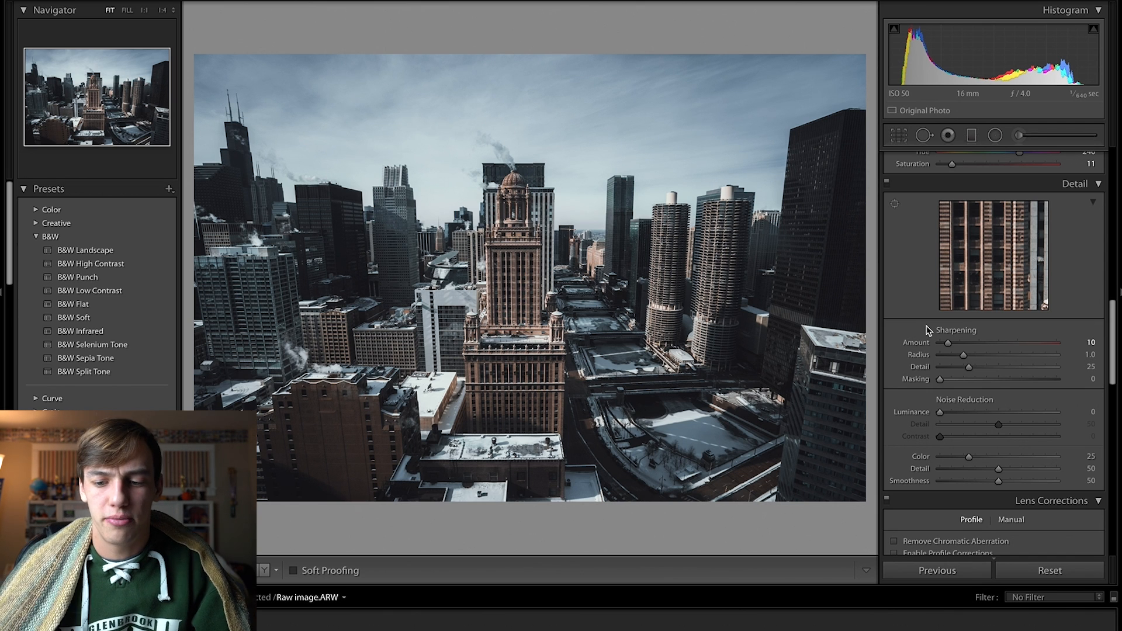
- Turn on chromatic aberration removal and lens profile corrections for the photo
scroll(928, 331, "down", 5)
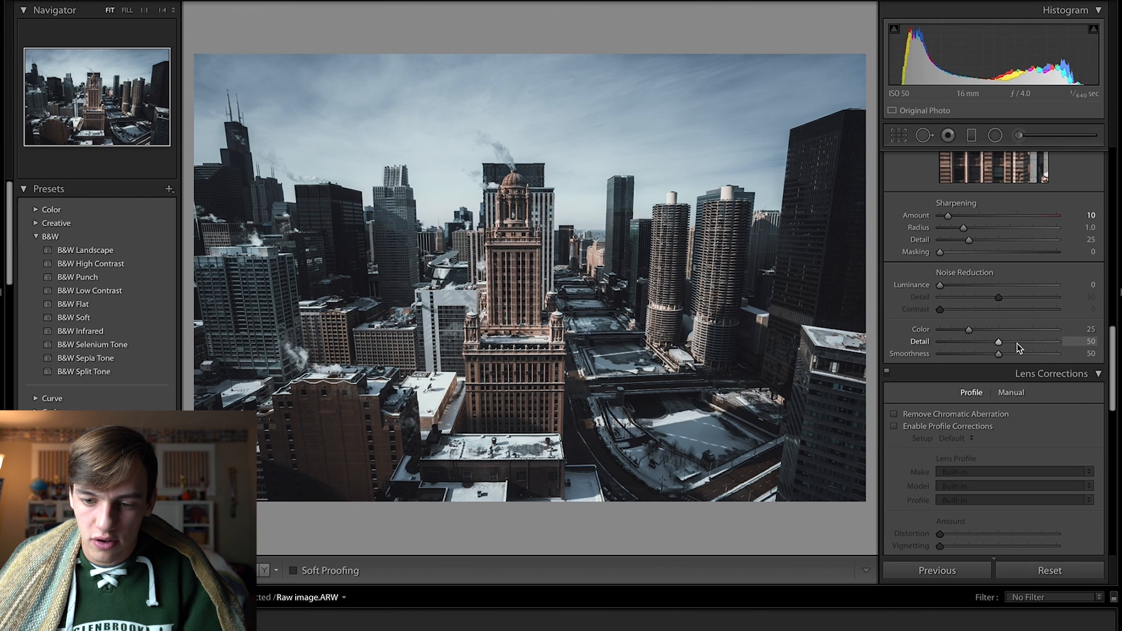
scroll(970, 365, "down", 3)
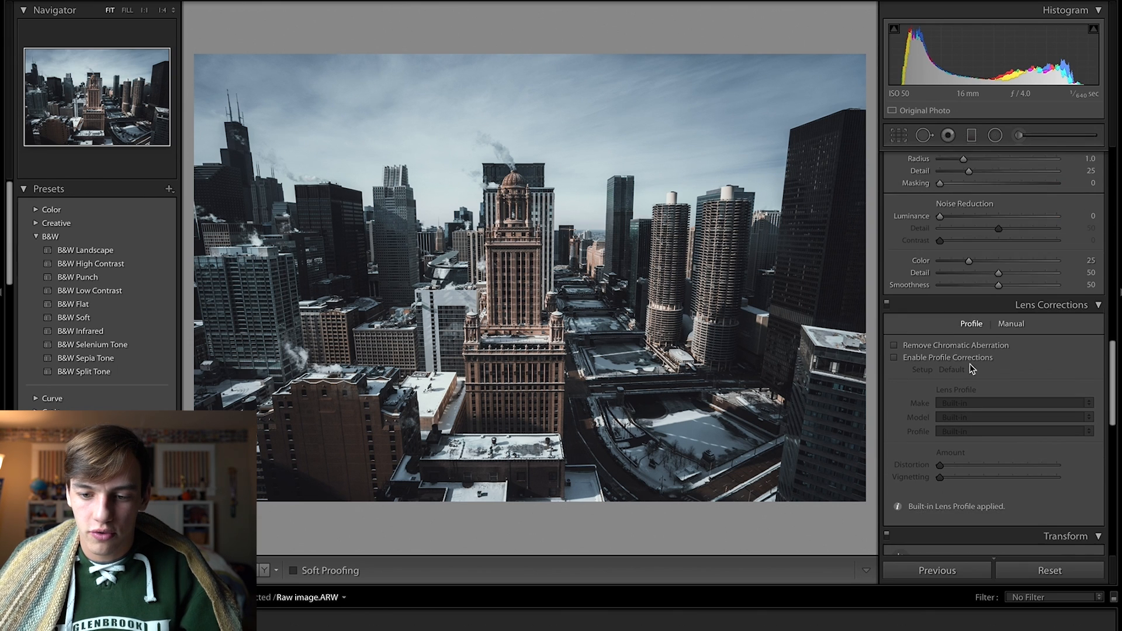
scroll(969, 364, "down", 1)
left_click(894, 316)
left_click(894, 329)
- Straighten the photo's horizon with the Level option of the Upright correction
scroll(921, 399, "down", 6)
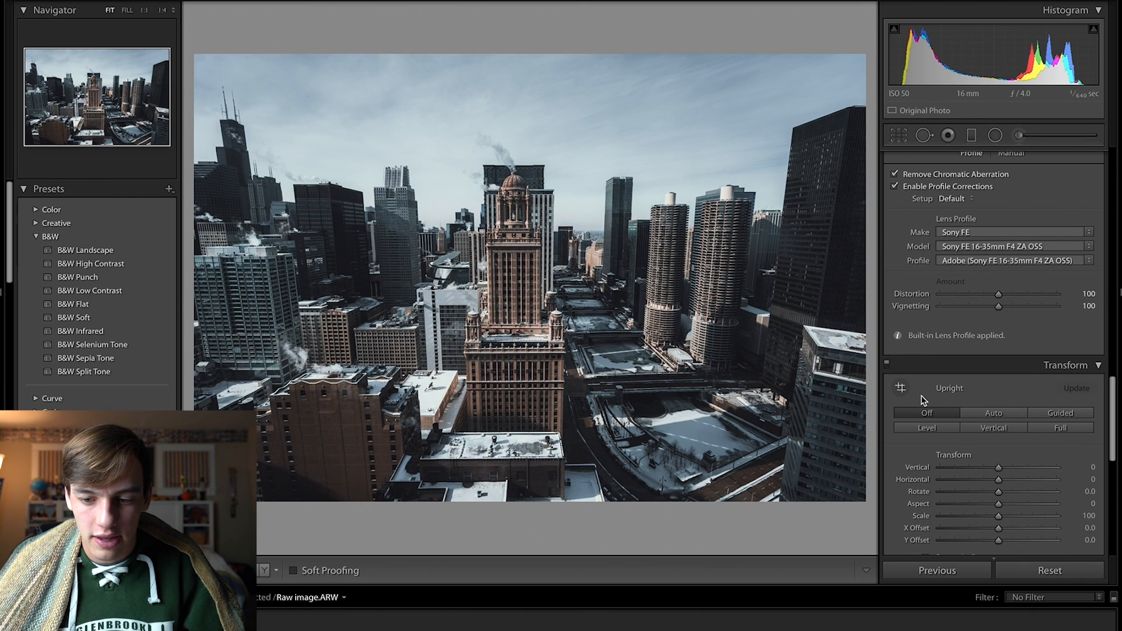
scroll(914, 303, "down", 4)
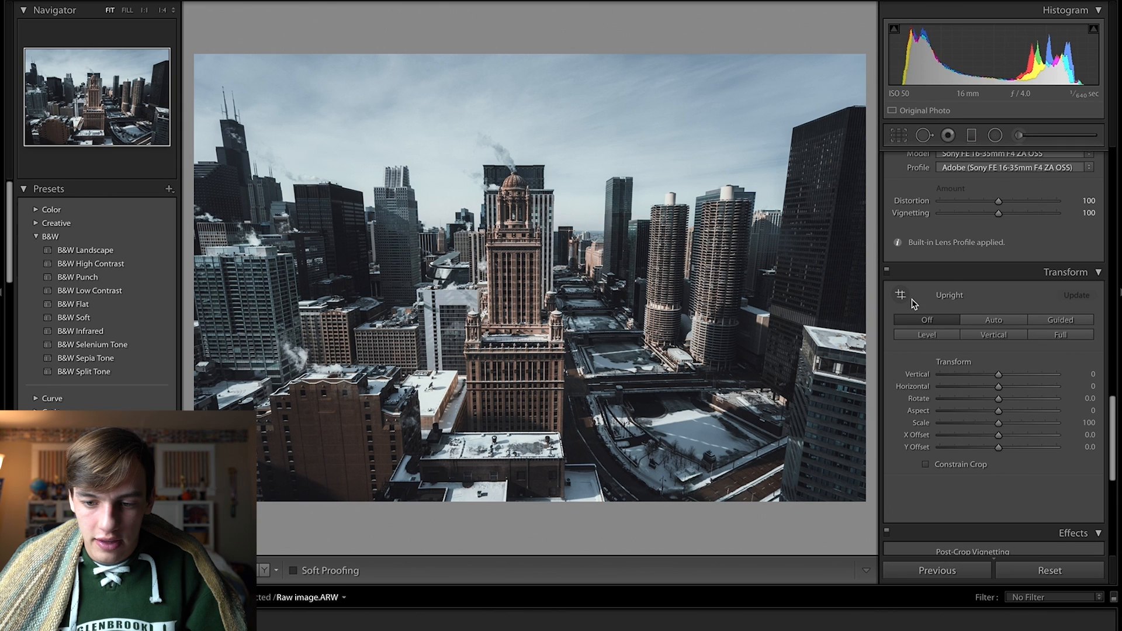
scroll(914, 303, "down", 2)
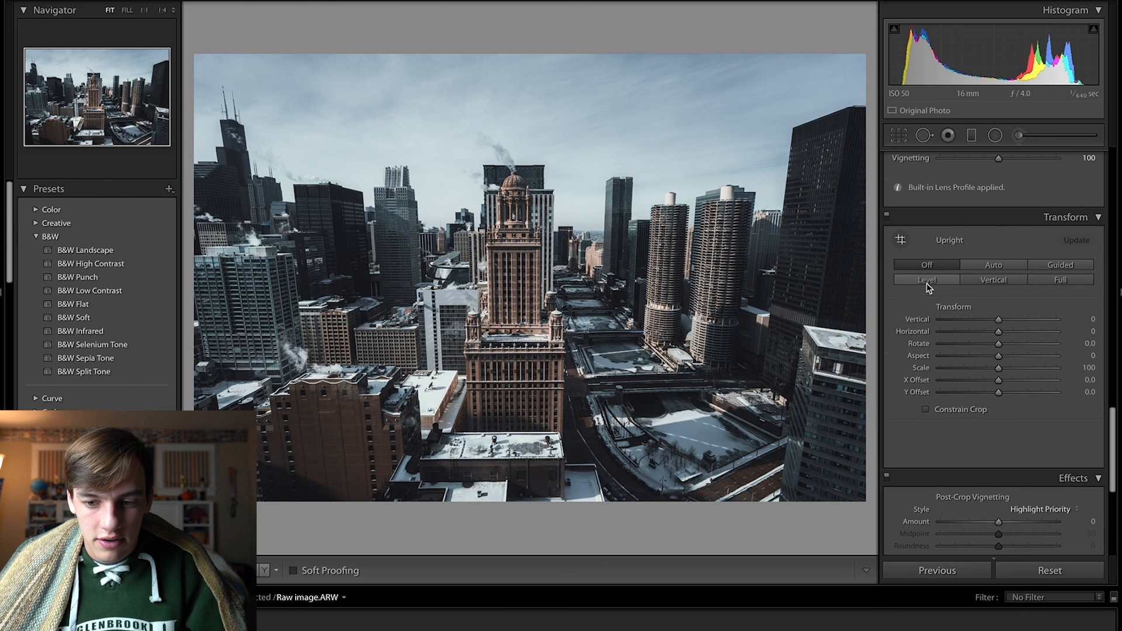
- Darken the photo's edges with a post-crop vignetting amount of -14
scroll(931, 317, "down", 6)
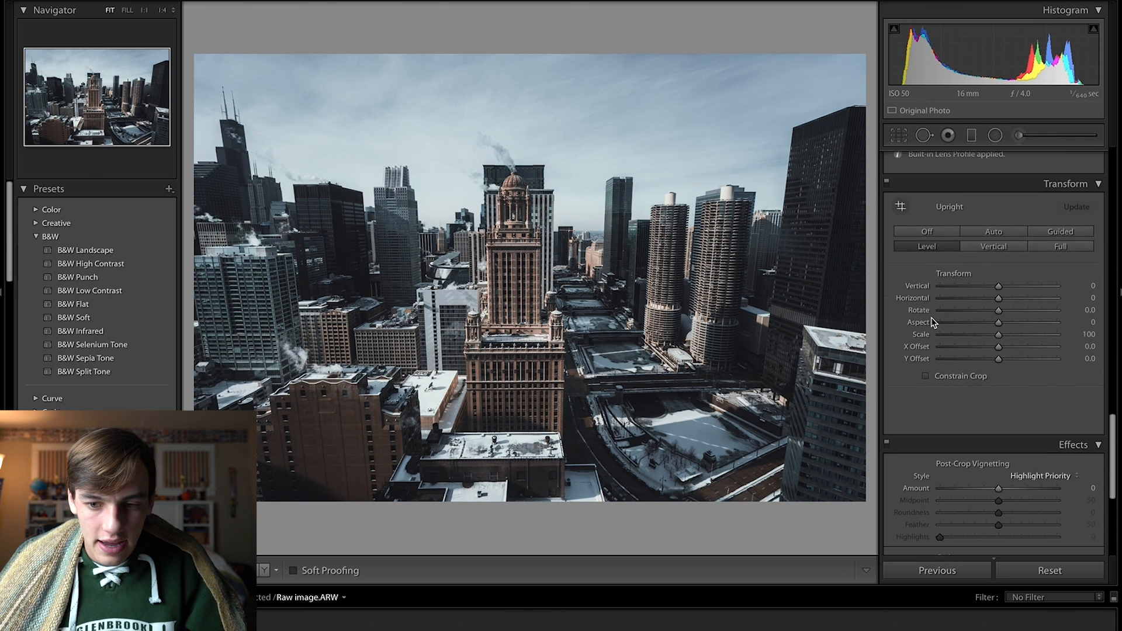
scroll(931, 318, "down", 4)
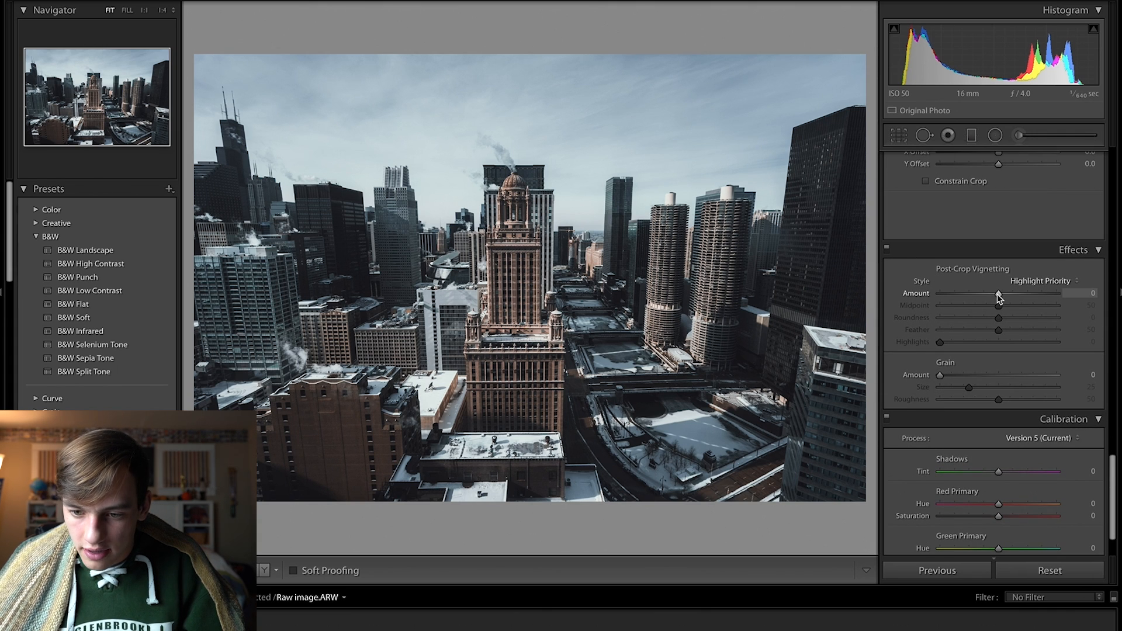
left_click_drag(999, 297, 991, 298)
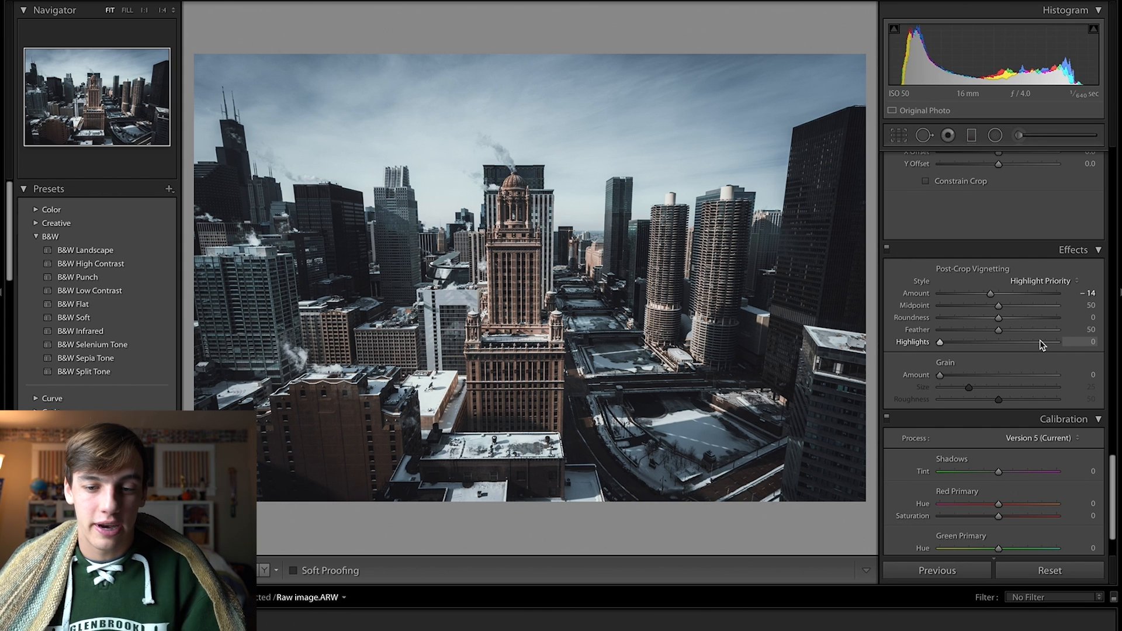
- Set the shadows tint in the camera calibration to +54
scroll(1042, 344, "down", 3)
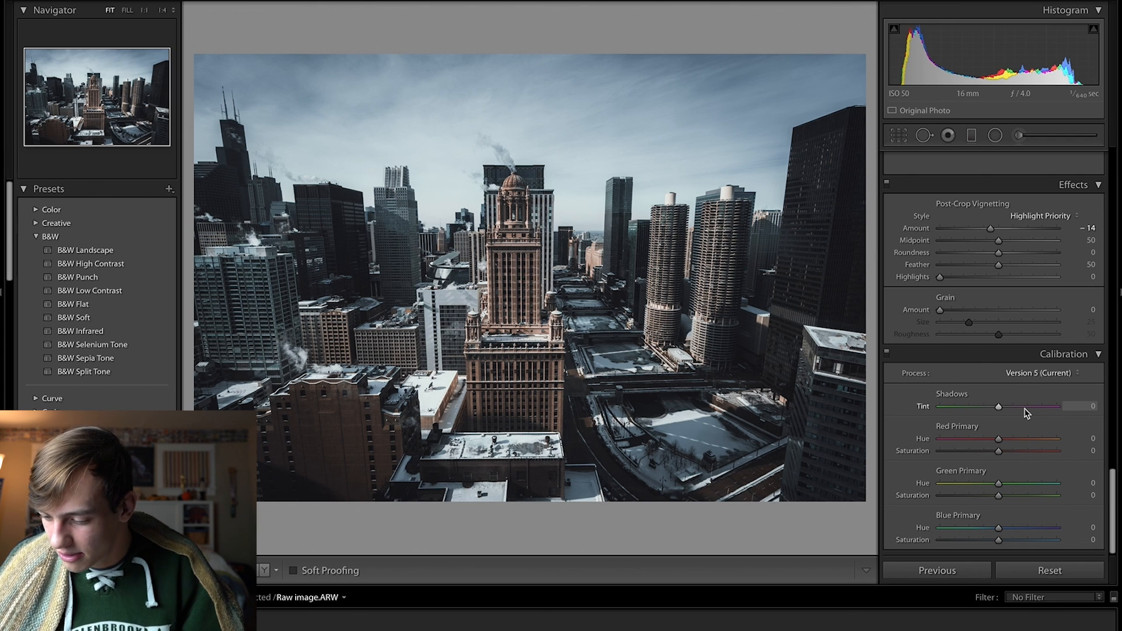
left_click(1092, 406)
type("54")
key("Return")
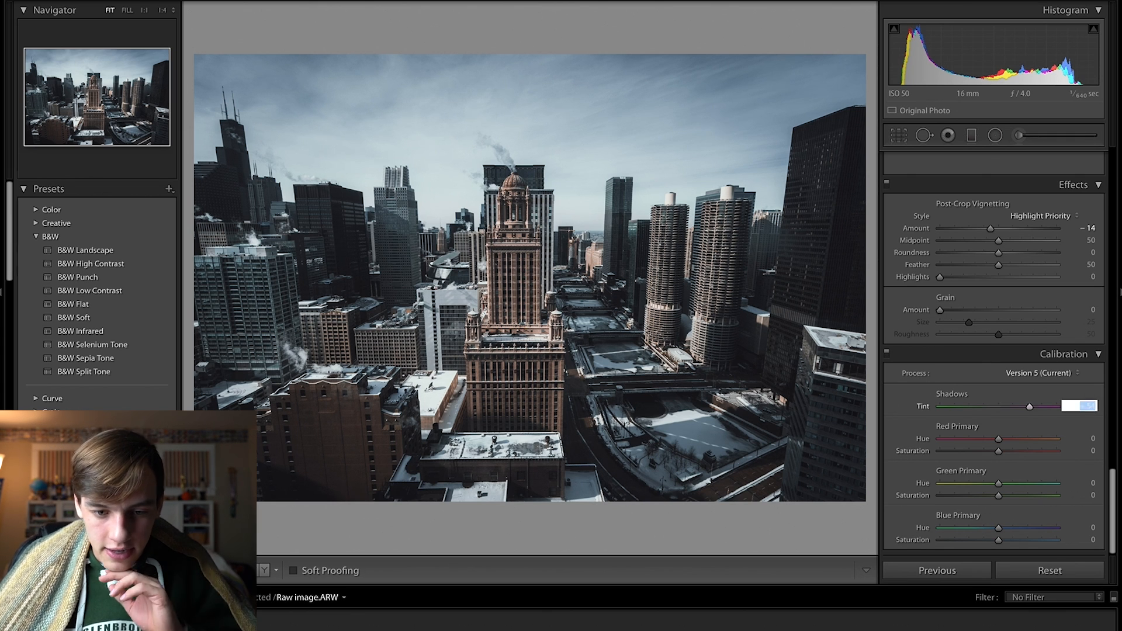
- Set the calibration hue of the red primary to -5 and of the green primary to -24
left_click(1091, 439)
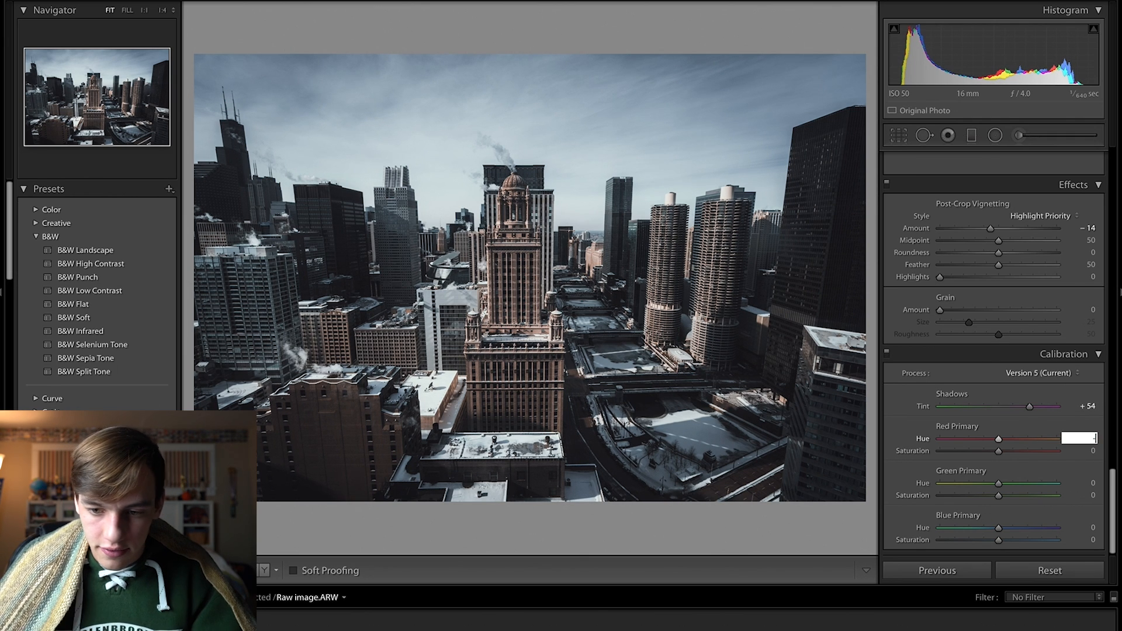
type("-5")
key("Return")
left_click(1093, 484)
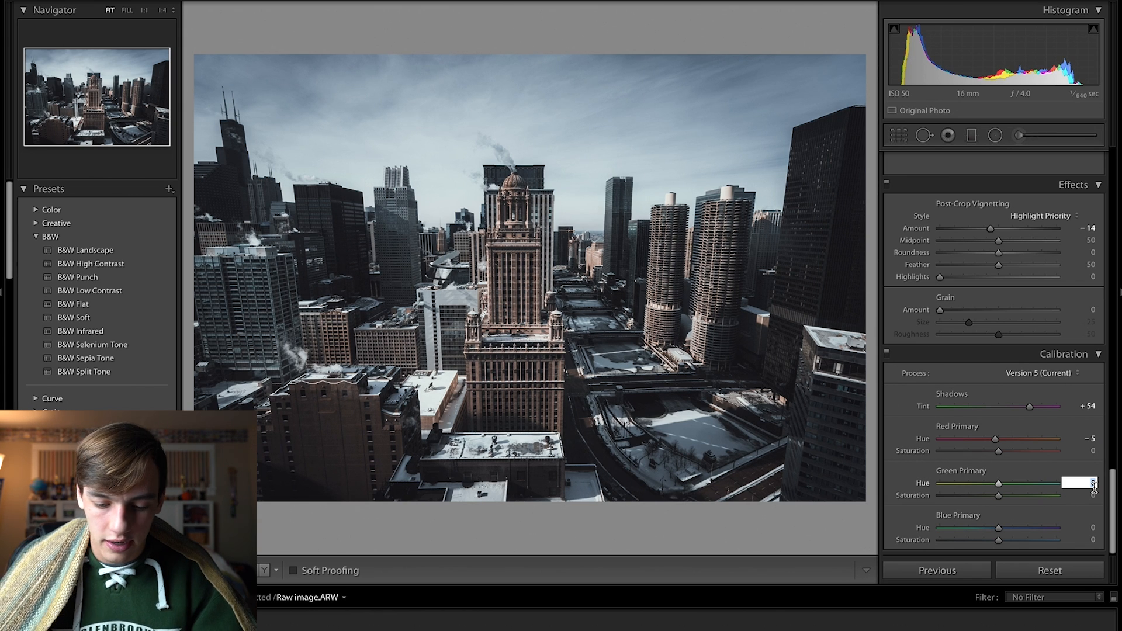
type("-24")
key("Return")
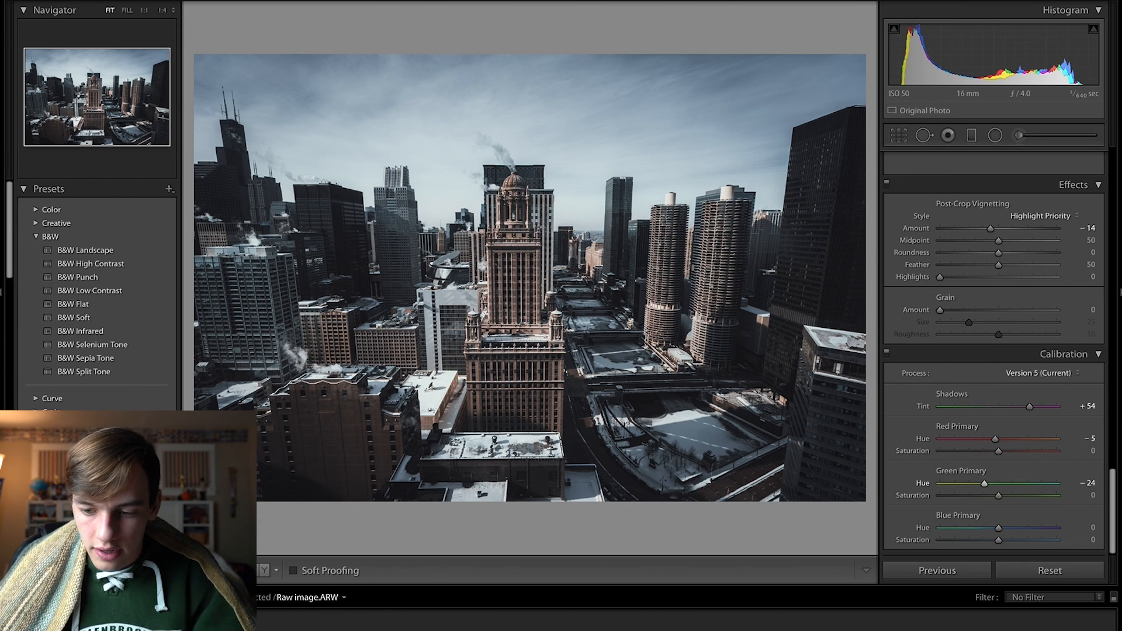
- Set the calibration's blue primary hue to +2 and its saturation to -4
left_click(1088, 531)
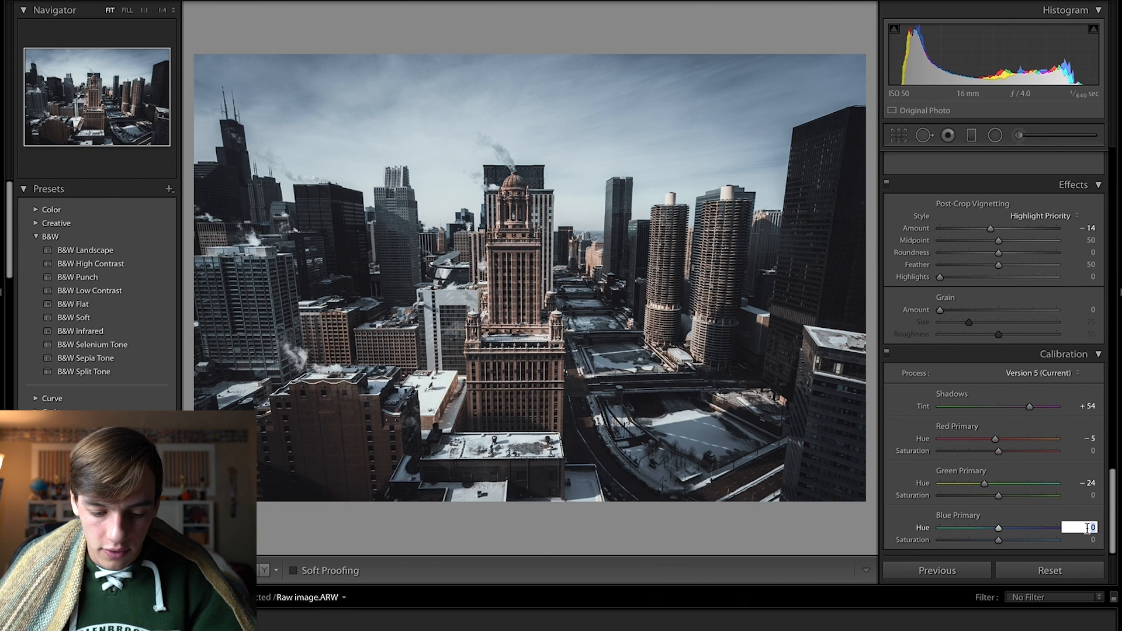
type("2")
key("Return")
left_click(1094, 540)
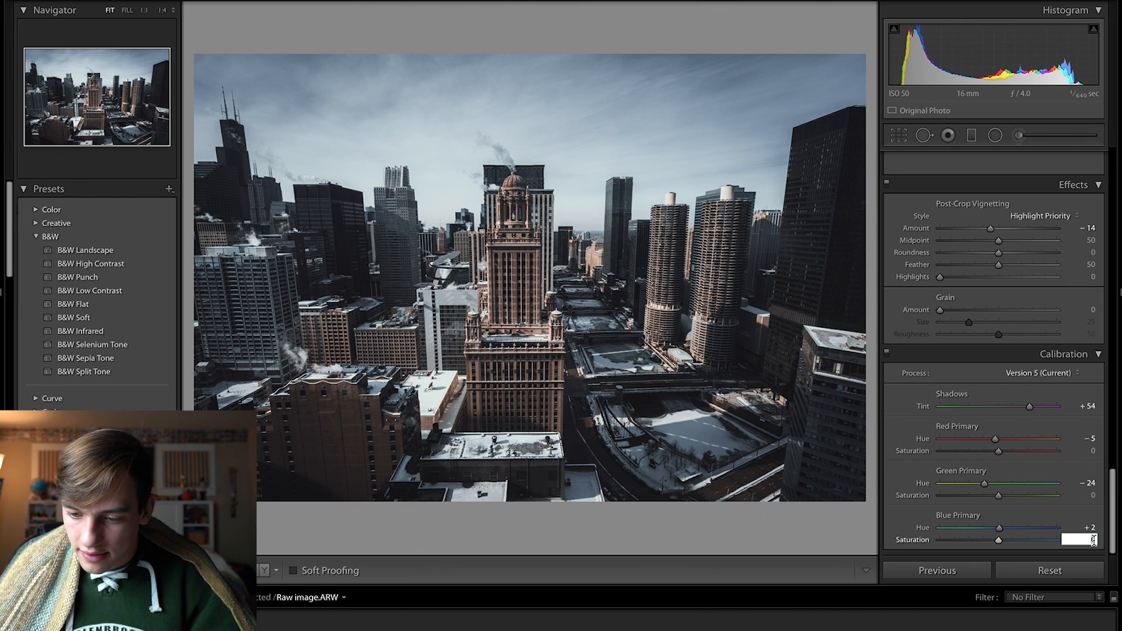
type("-4")
key("Return")
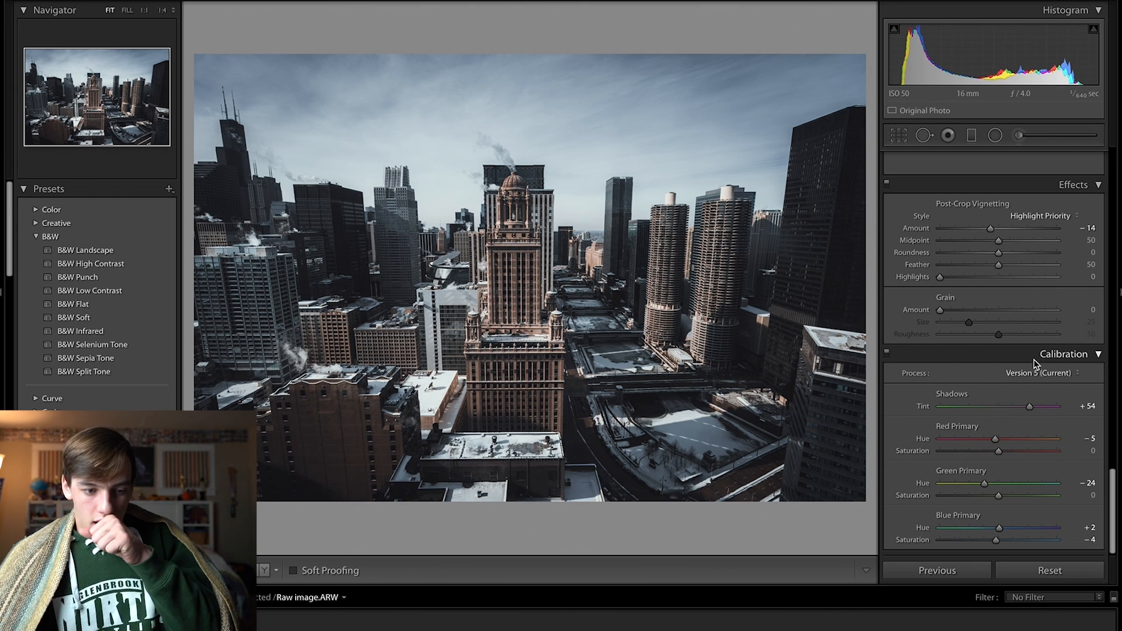
- Crop the photo slightly inward from its upper-right corner, keeping the original aspect ratio
scroll(1034, 360, "up", 15)
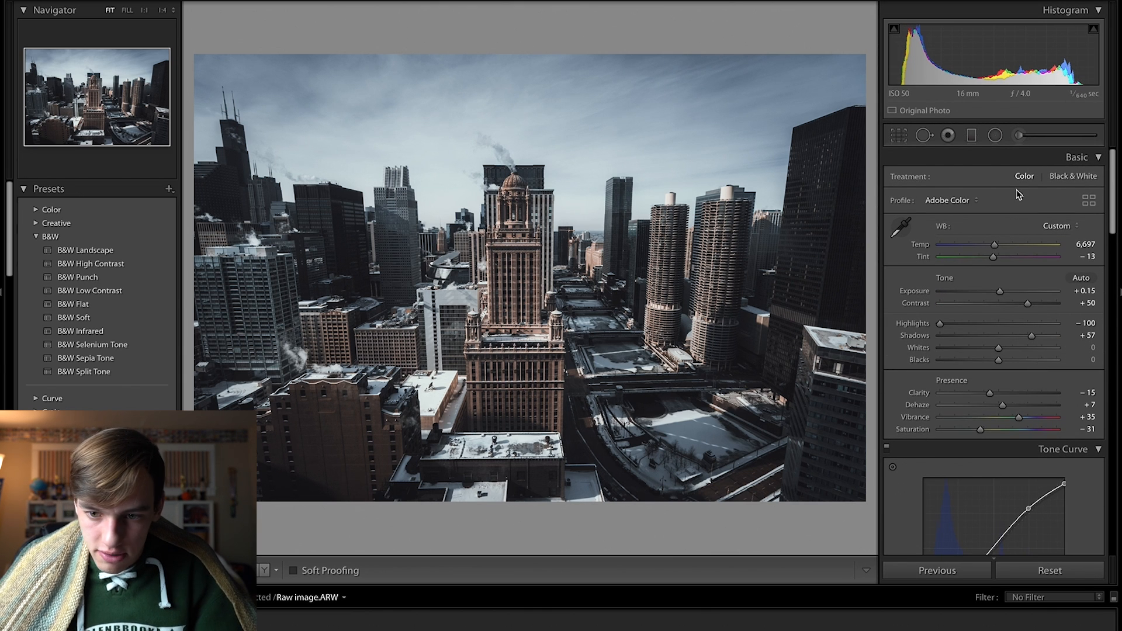
key("r")
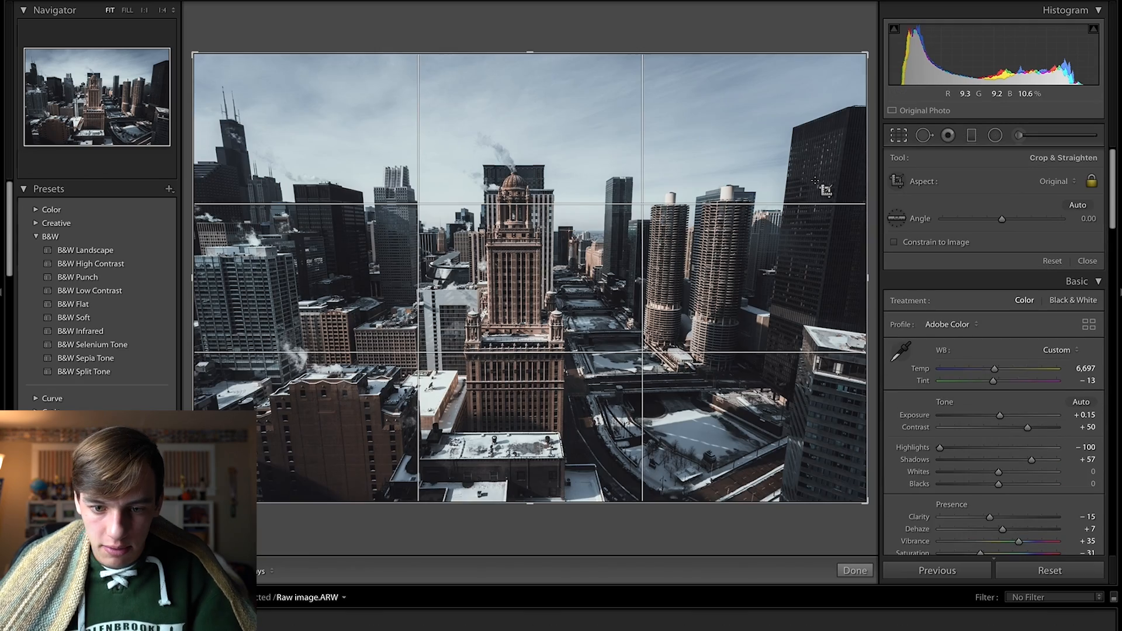
left_click_drag(867, 53, 851, 66)
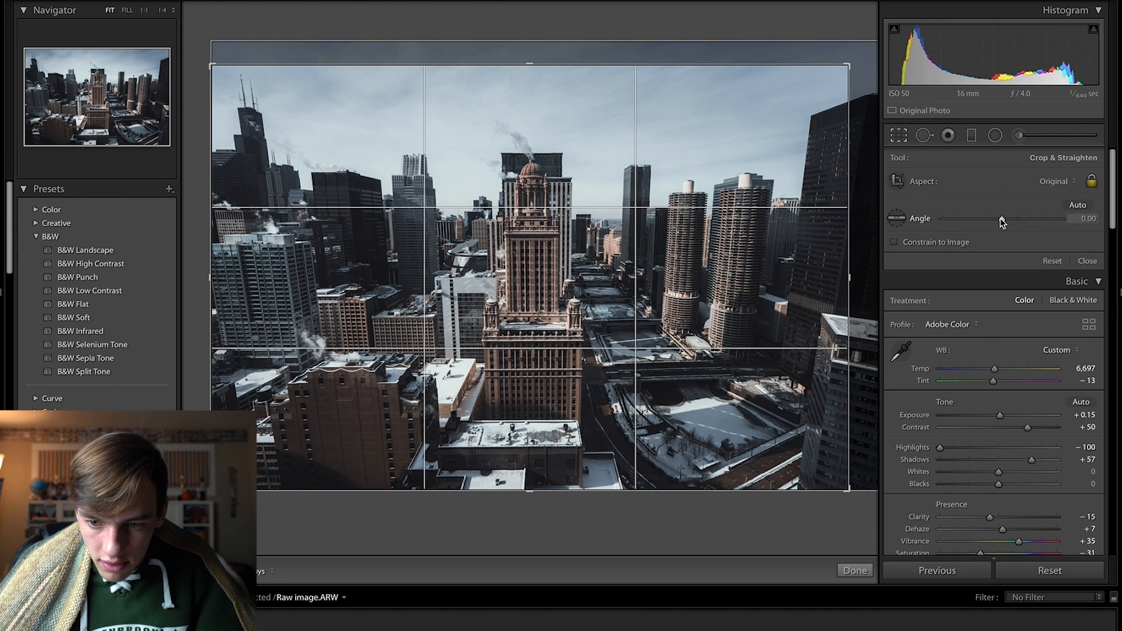
- Try rotating the crop by 0.25 degrees and reset the crop angle to 0
left_click(1002, 219)
left_click_drag(1002, 220, 1003, 219)
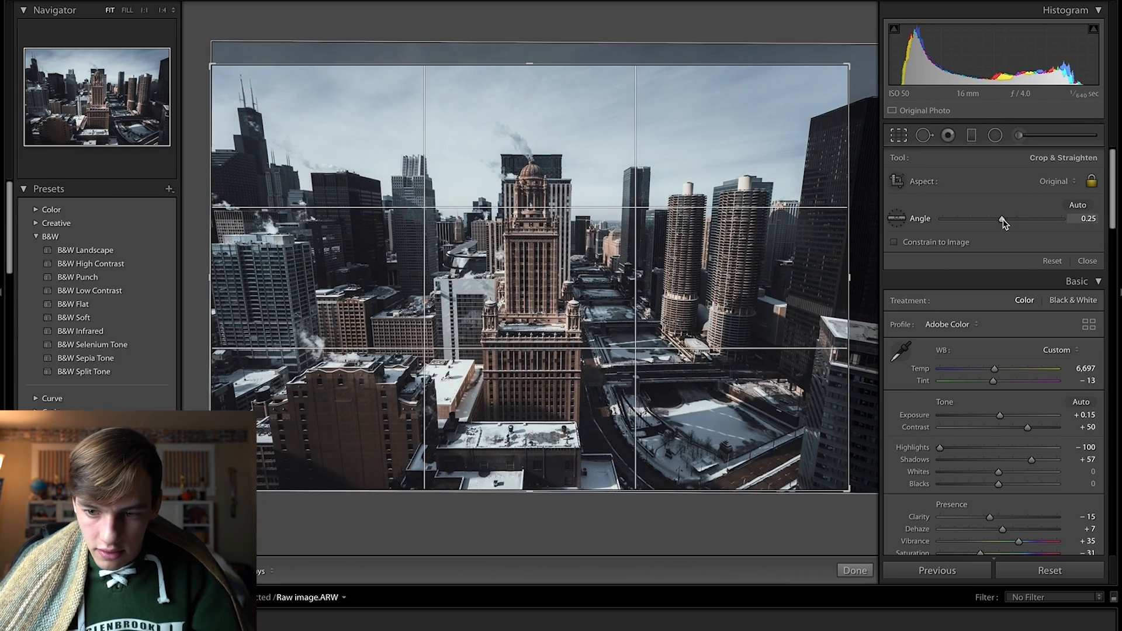
left_click(1083, 219)
type("0")
key("Return")
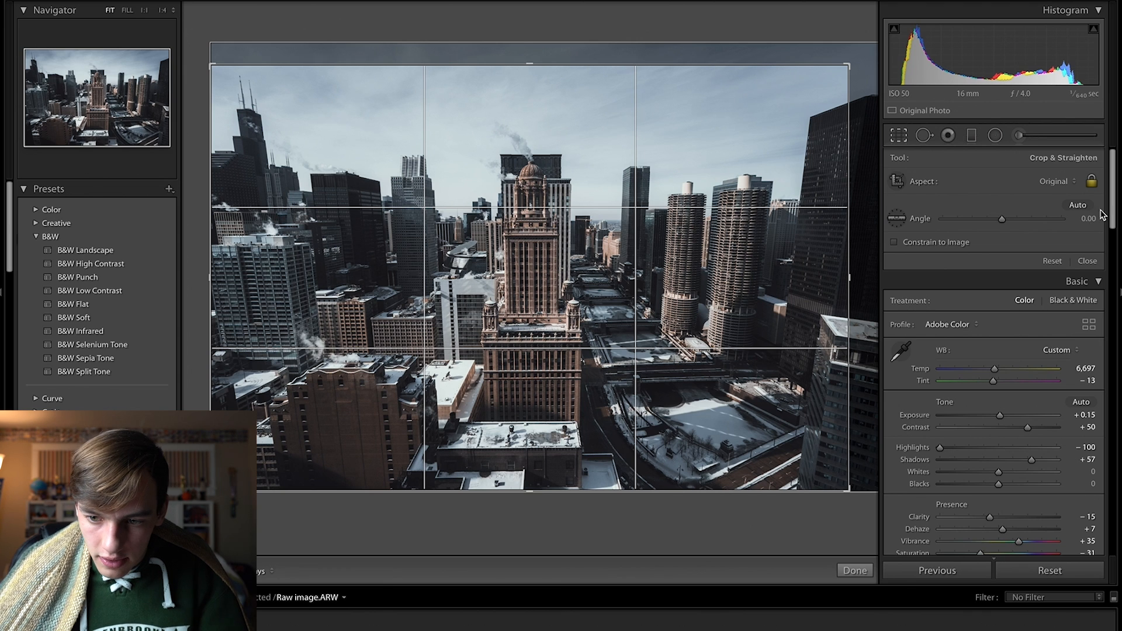
- Nudge the crop angle very slightly and apply the crop to the photo
left_click_drag(1002, 223, 1003, 223)
left_click(1022, 135)
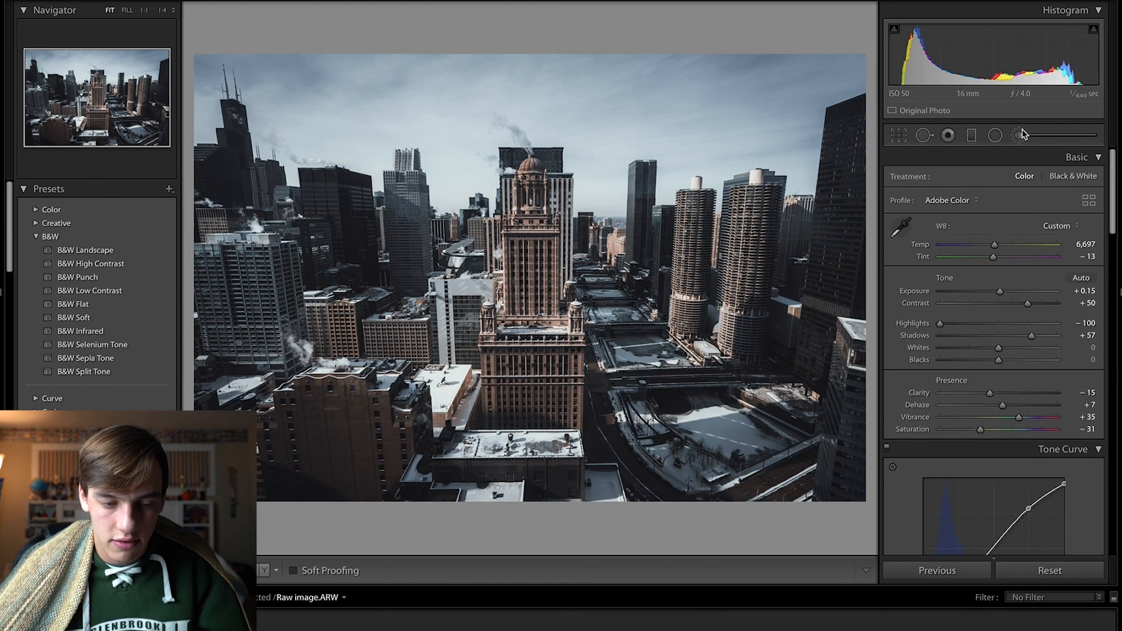
- Compare the edited raw image with the reference version -1-5.jpg by alternating between the two photos
scroll(984, 489, "down", 5)
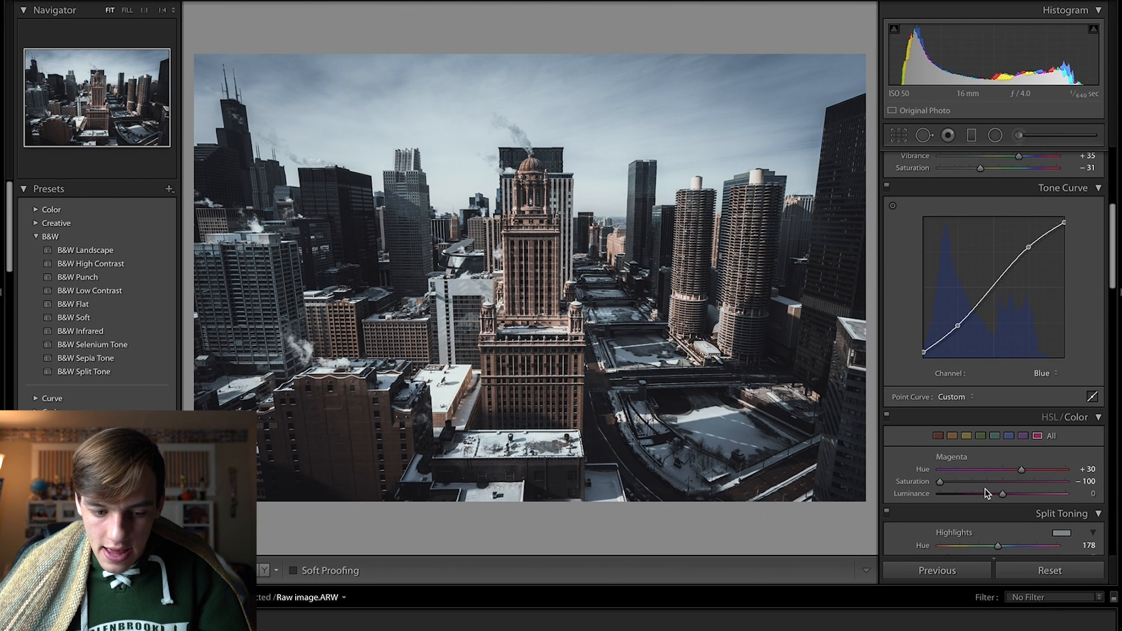
key("Left")
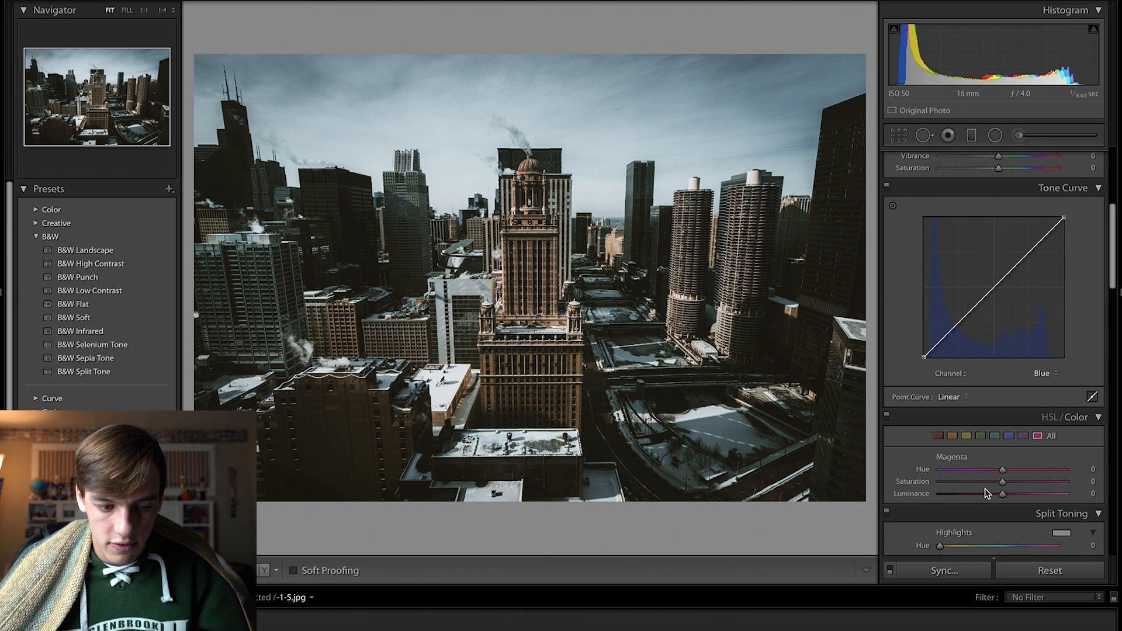
key("Right")
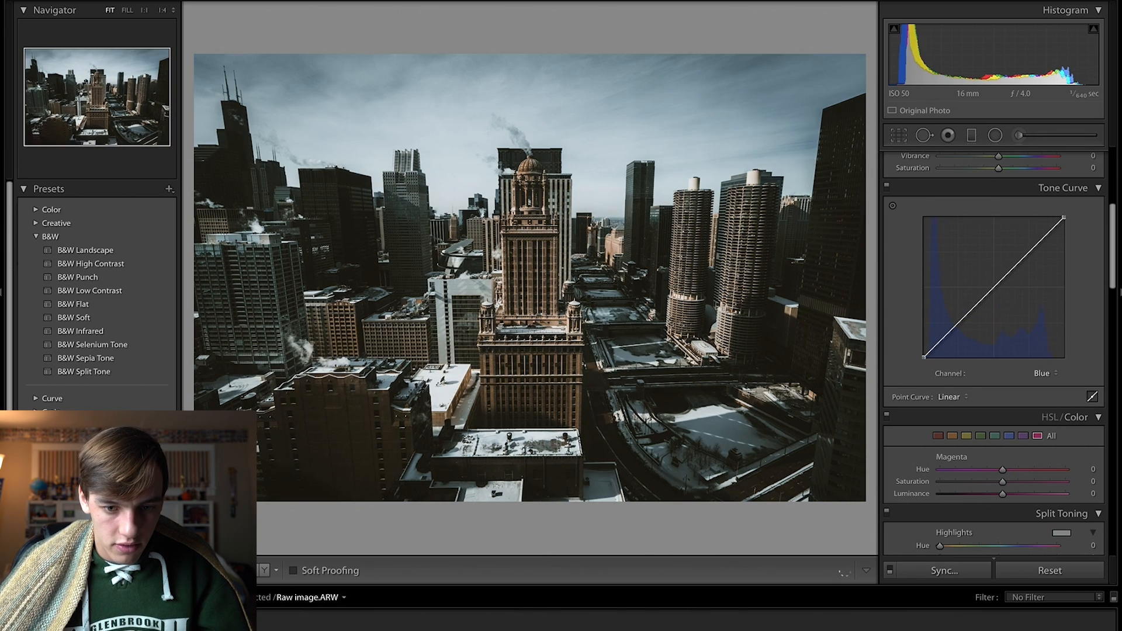
key("Left")
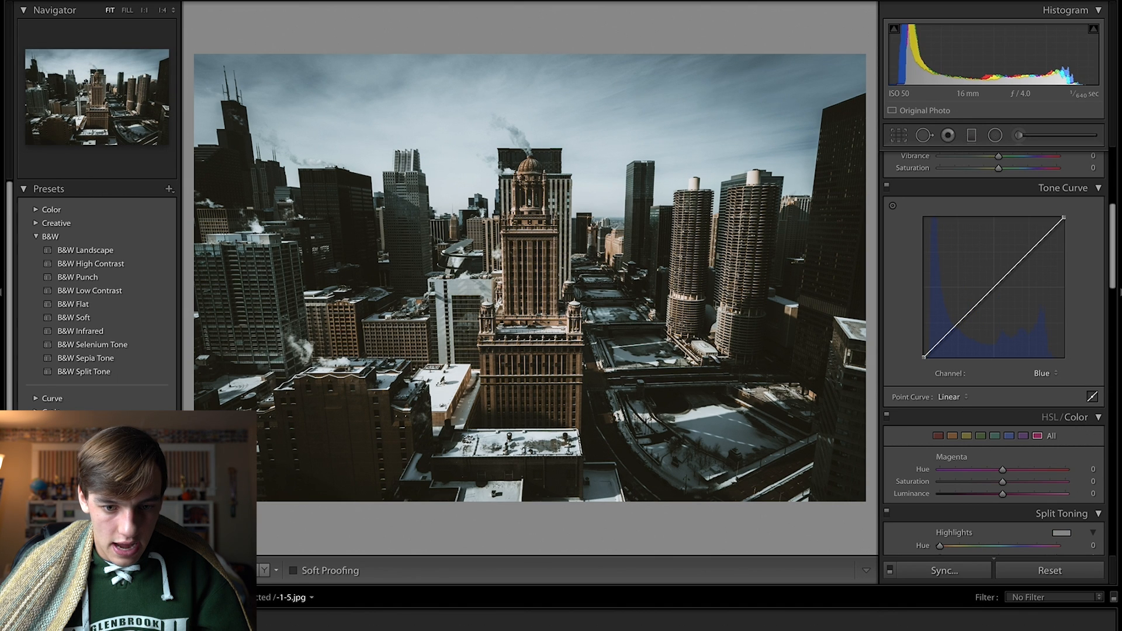
key("Right")
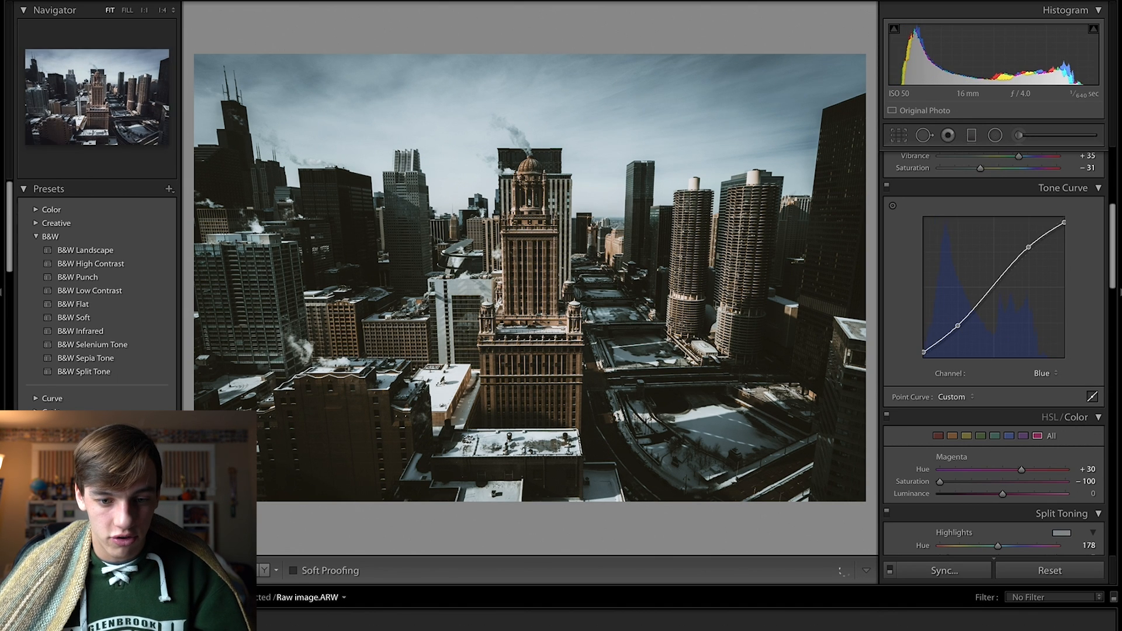
key("super+d")
key("Right")
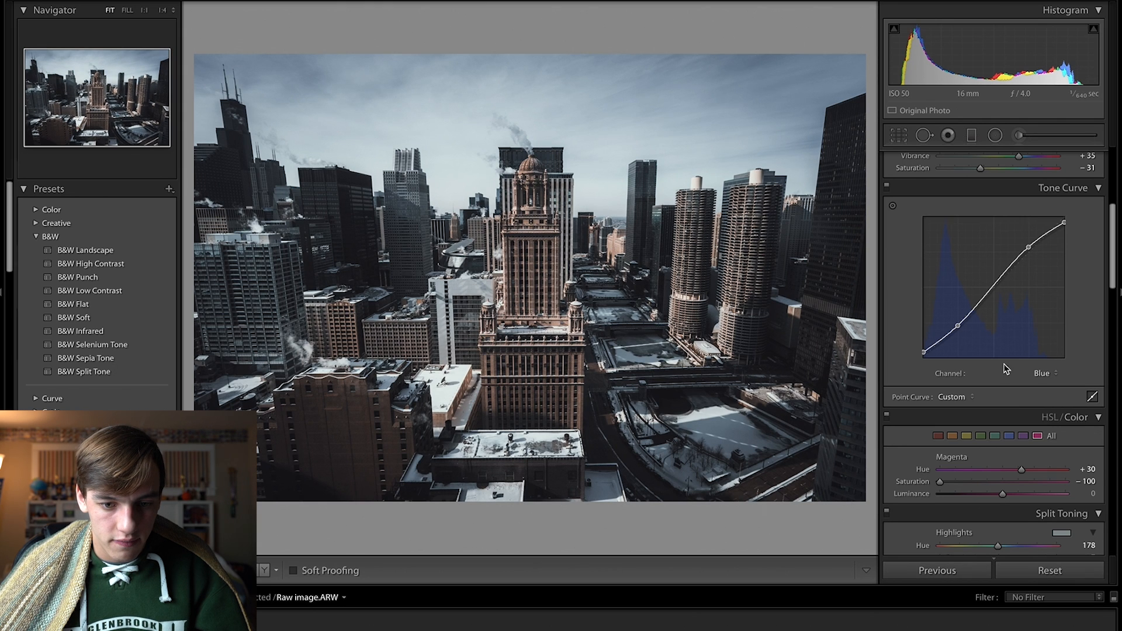
- Slightly raise the shadow and black points of the Green tone curve, lower its highlight point a touch, and return to the RGB channel
left_click(1043, 374)
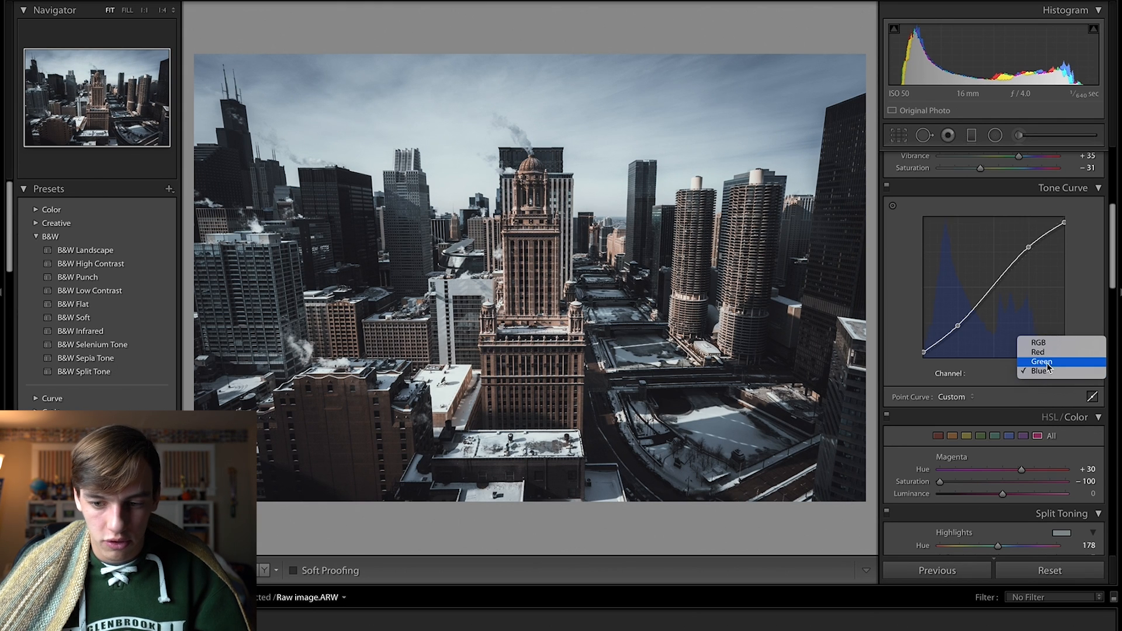
left_click(1047, 364)
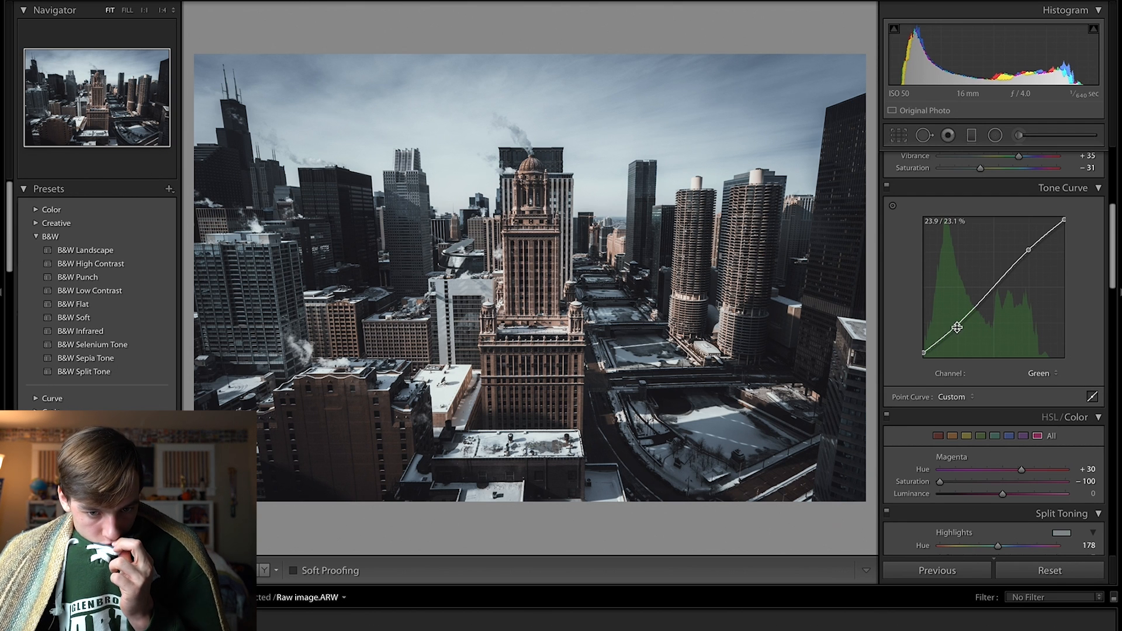
left_click_drag(957, 325, 921, 353)
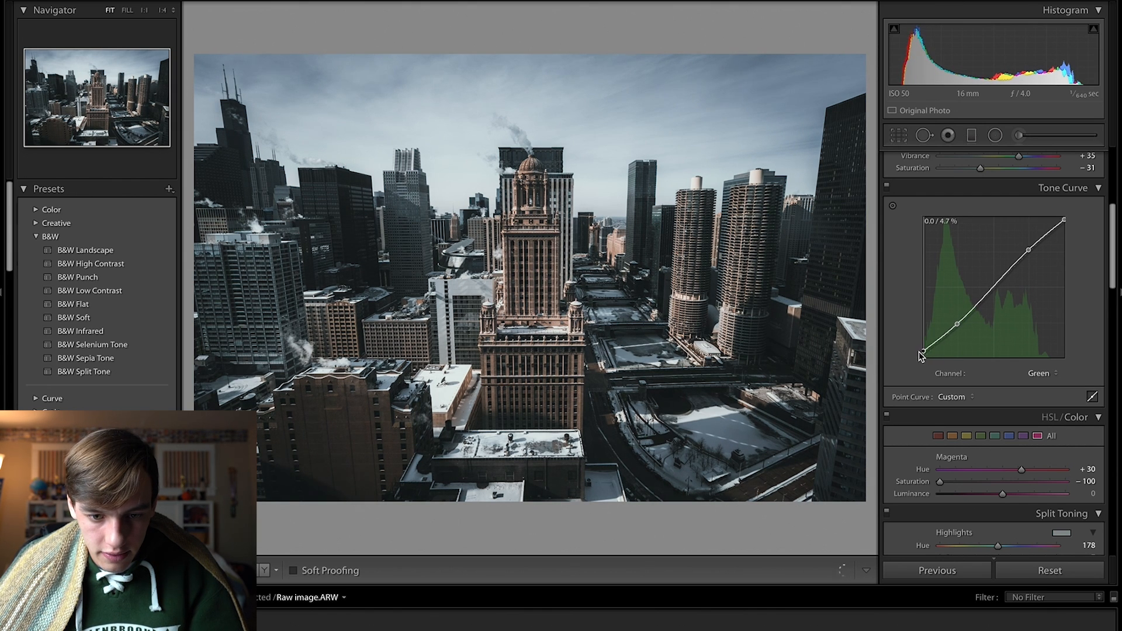
left_click_drag(1029, 252, 1027, 251)
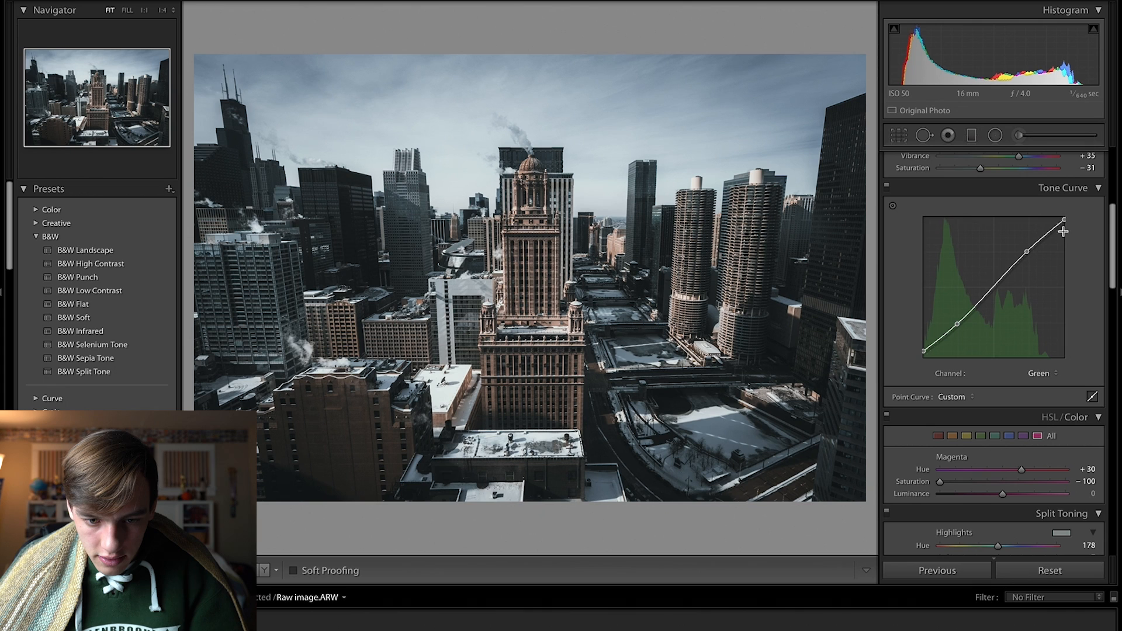
left_click(1043, 374)
left_click(1050, 353)
- Set Dehaze to +18 and shift the white balance Tint to −18
scroll(1016, 380, "up", 8)
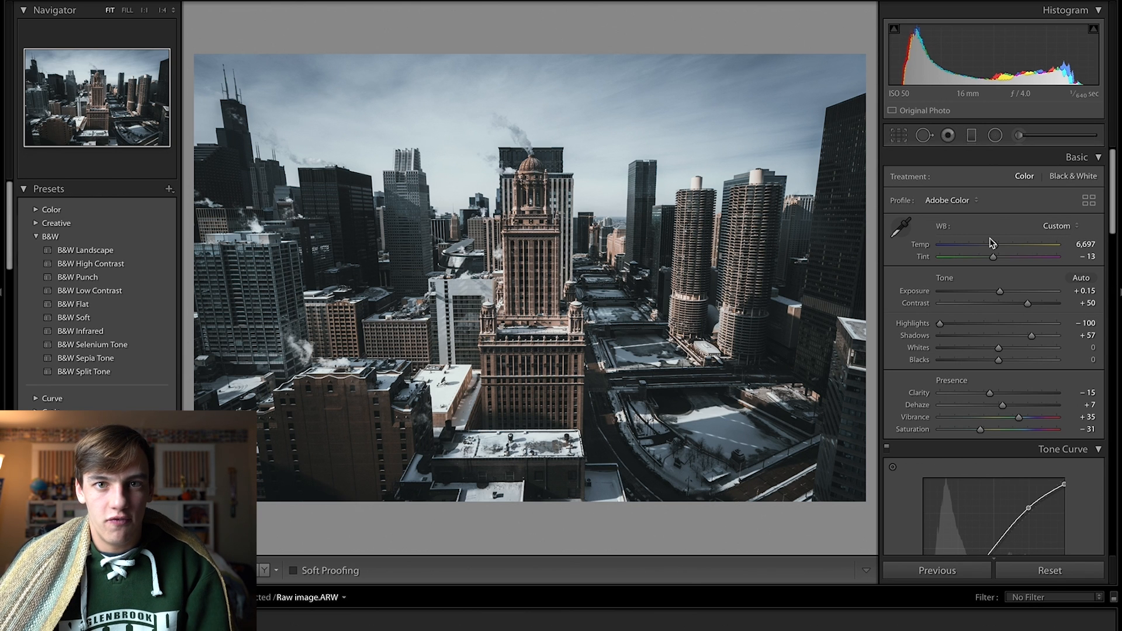
scroll(982, 312, "down", 1)
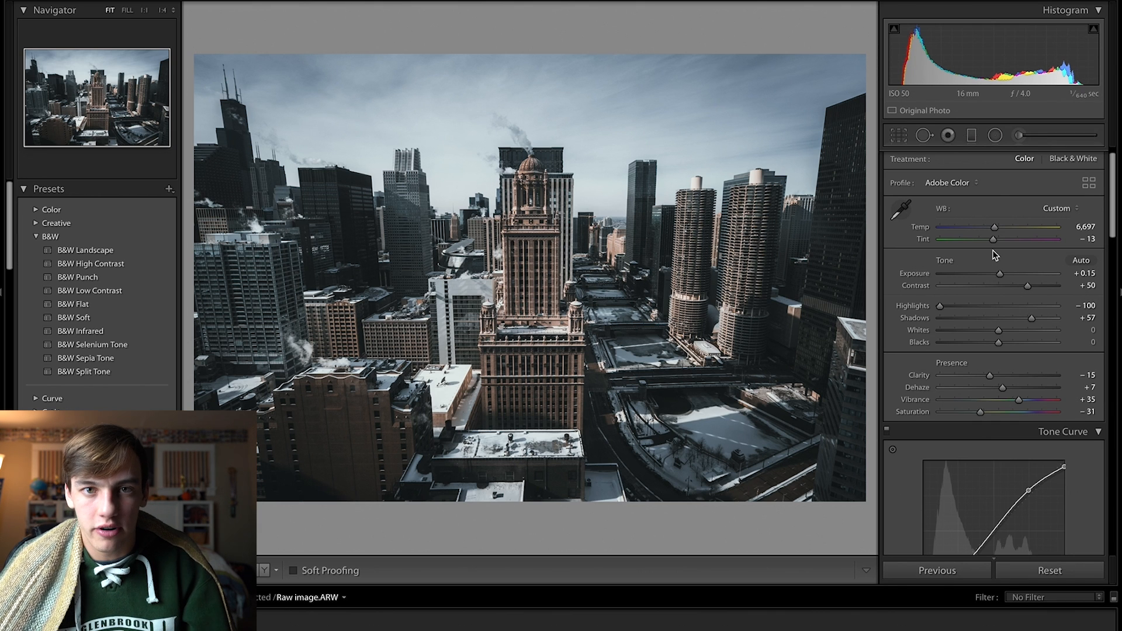
scroll(1016, 310, "down", 1)
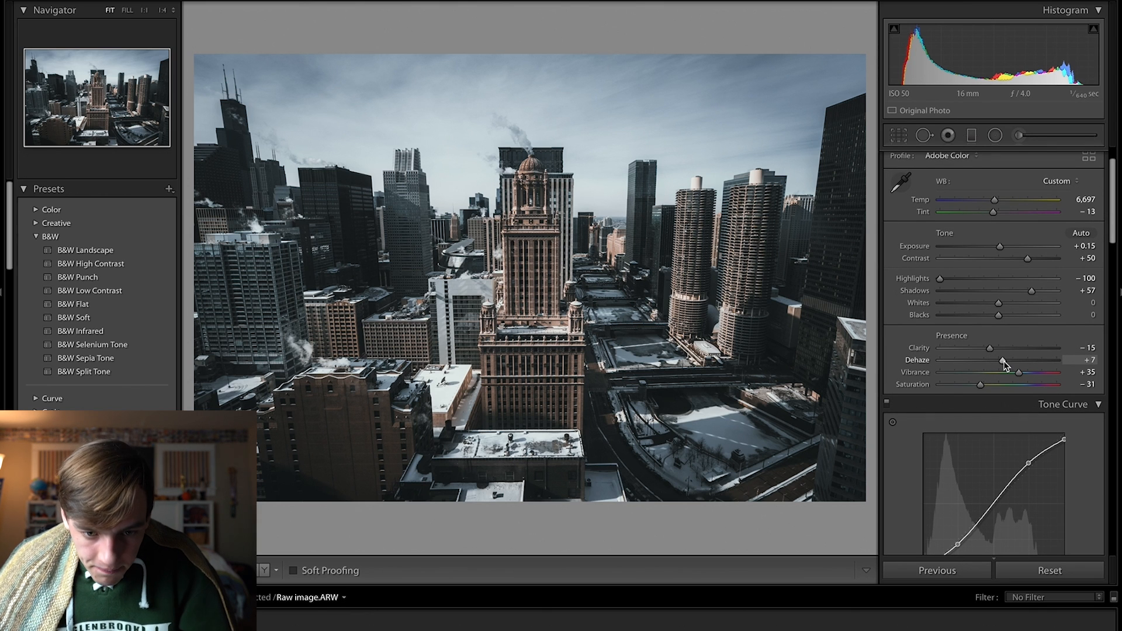
left_click_drag(1003, 361, 1010, 361)
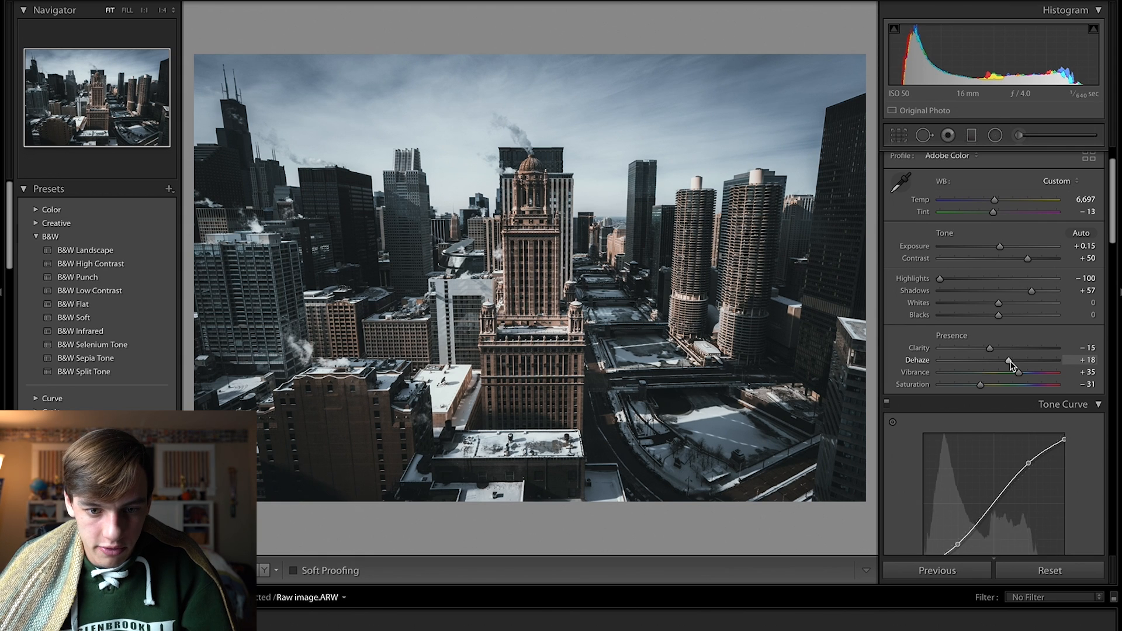
scroll(1010, 363, "up", 2)
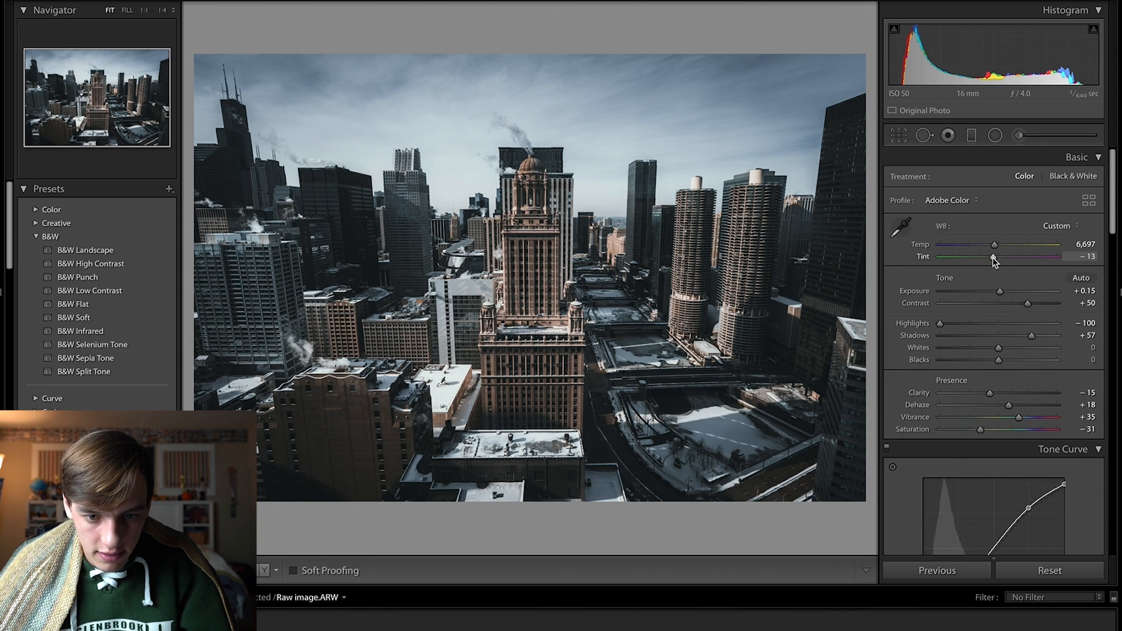
left_click_drag(992, 257, 991, 258)
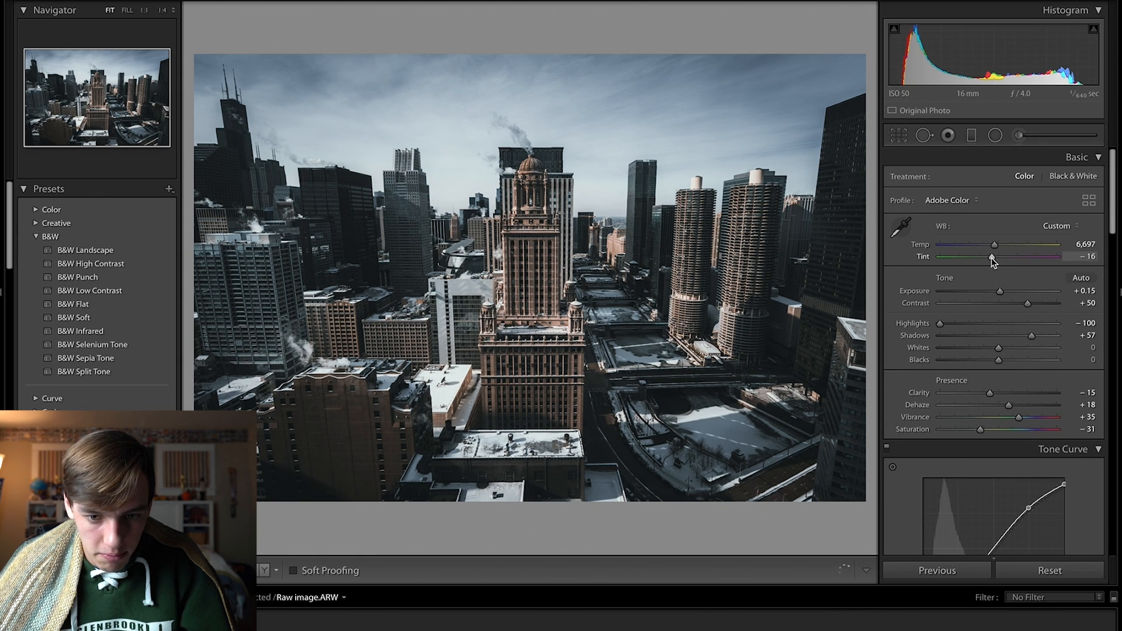
scroll(1021, 317, "down", 2)
scroll(1021, 317, "up", 2)
scroll(1019, 318, "up", 2)
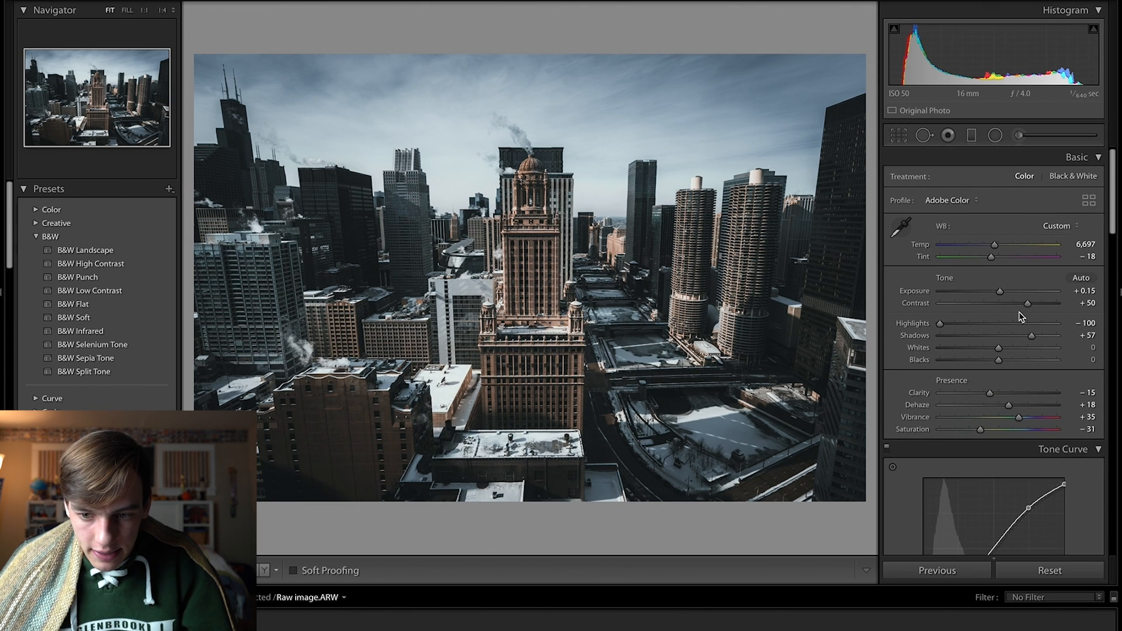